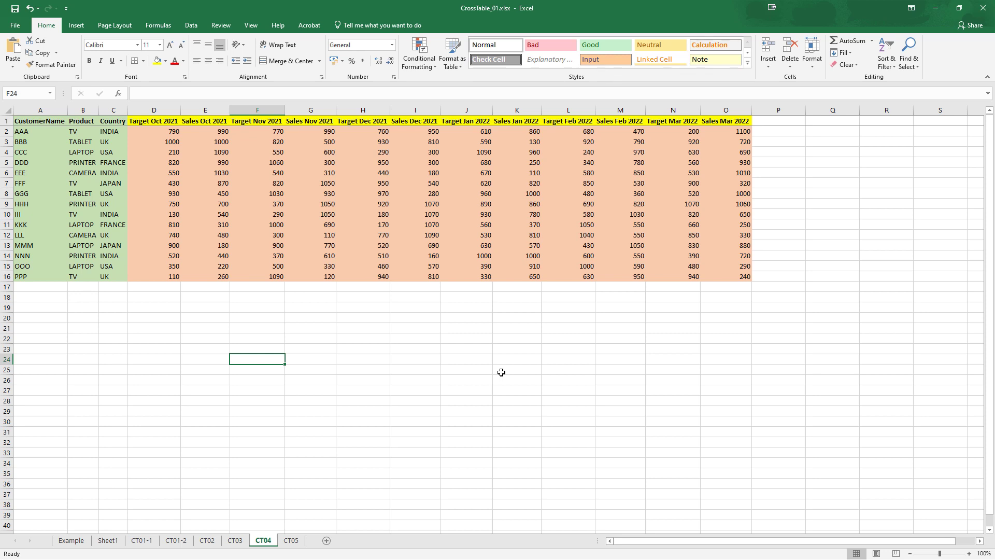
# Examine the CT04 data layout, with paired Target and Sales columns for Oct and Nov 2021.
pyautogui.moveTo(41, 121); pyautogui.dragTo(746, 278)
pyautogui.click(629, 326)
pyautogui.moveTo(154, 122); pyautogui.dragTo(387, 256)
pyautogui.click(362, 319)
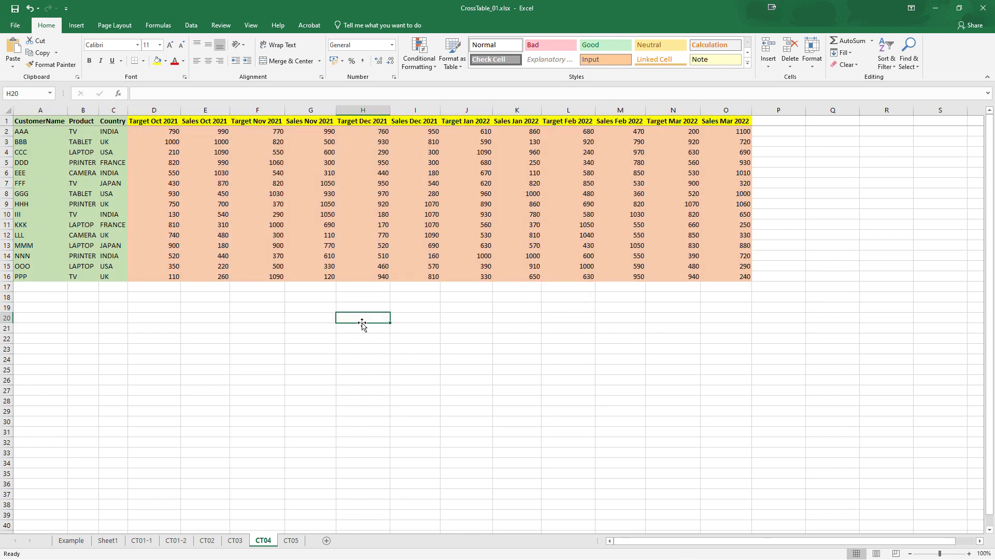
pyautogui.moveTo(154, 110); pyautogui.dragTo(225, 109)
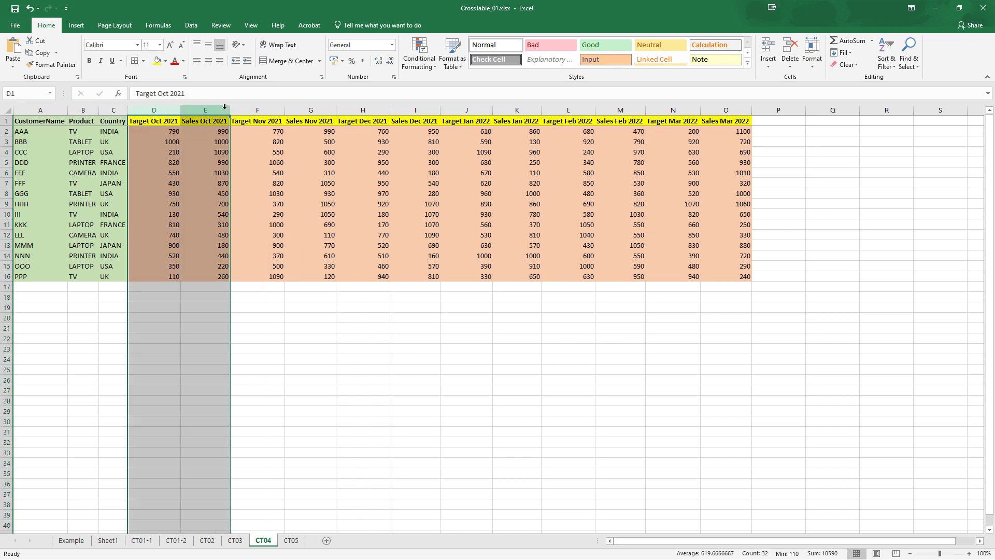
pyautogui.moveTo(241, 108); pyautogui.dragTo(311, 109)
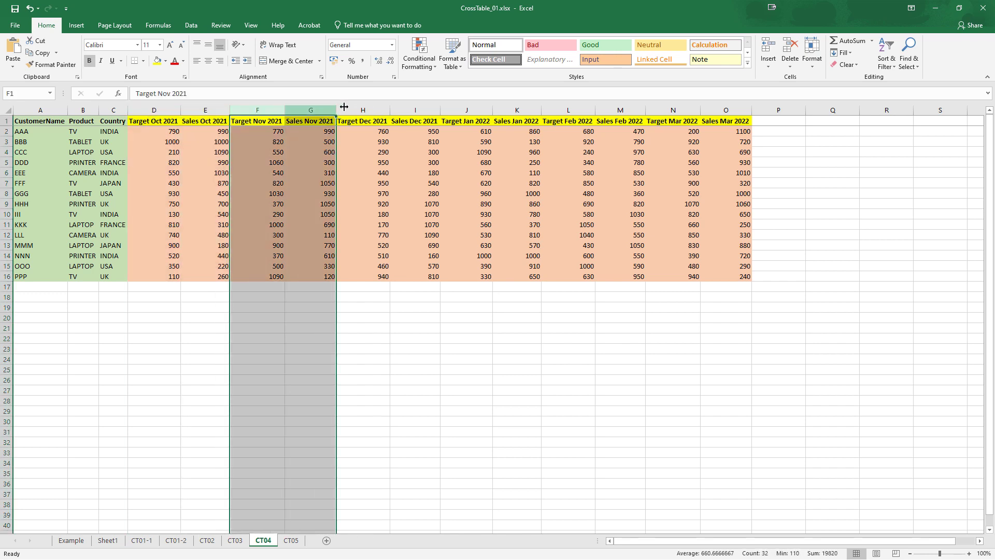
pyautogui.click(366, 288)
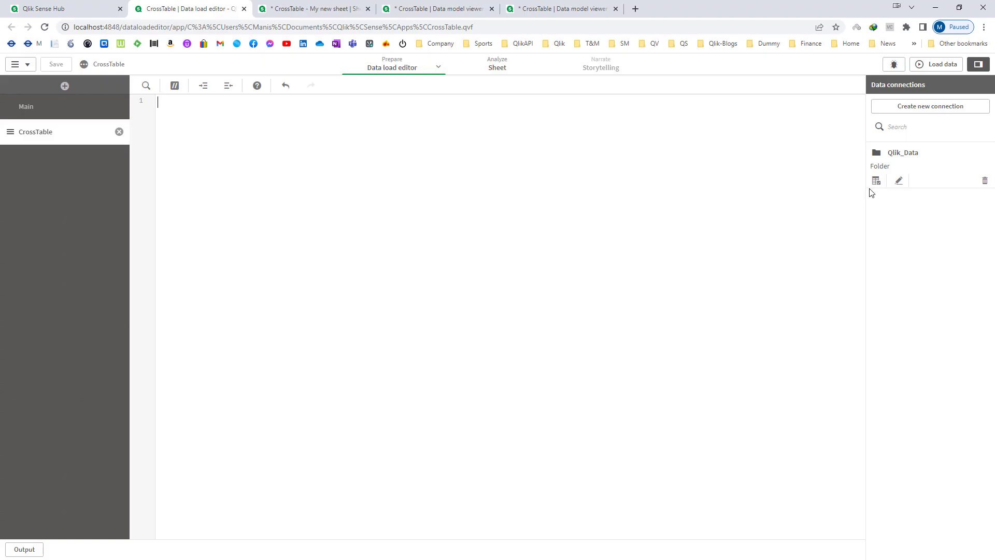
# Insert a load script for only the CT04 sheet of CrossTable_01.xlsx.
pyautogui.click(868, 187)
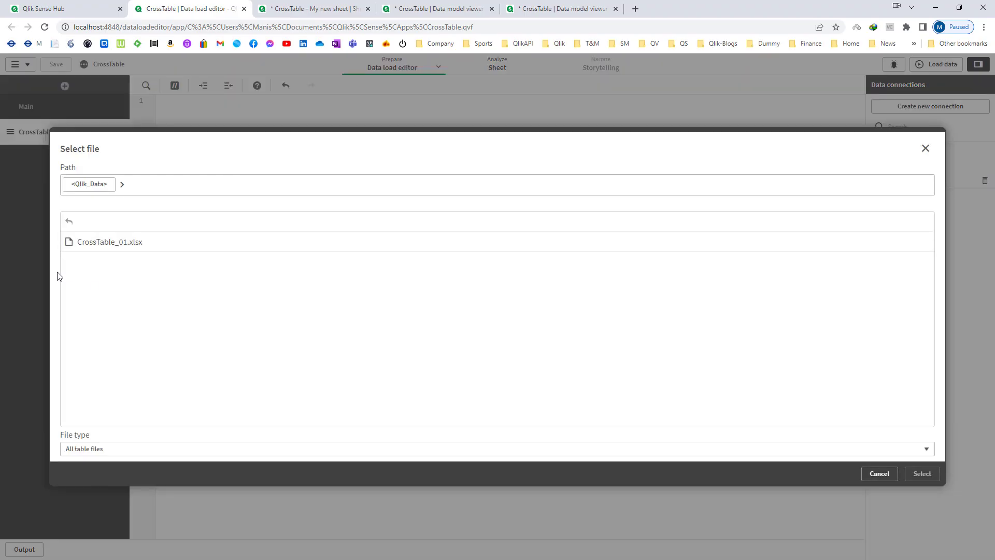
pyautogui.click(110, 243)
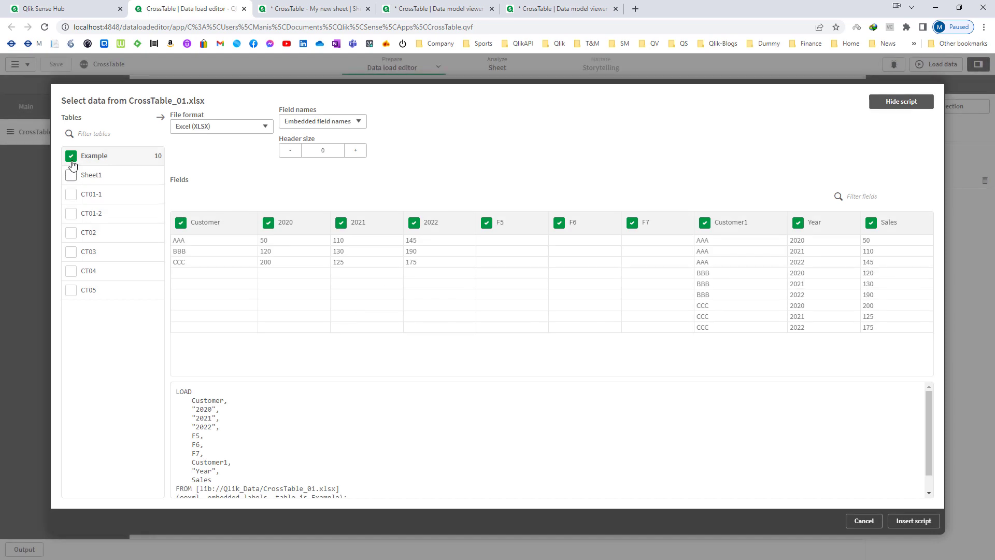
pyautogui.click(71, 157)
pyautogui.click(71, 271)
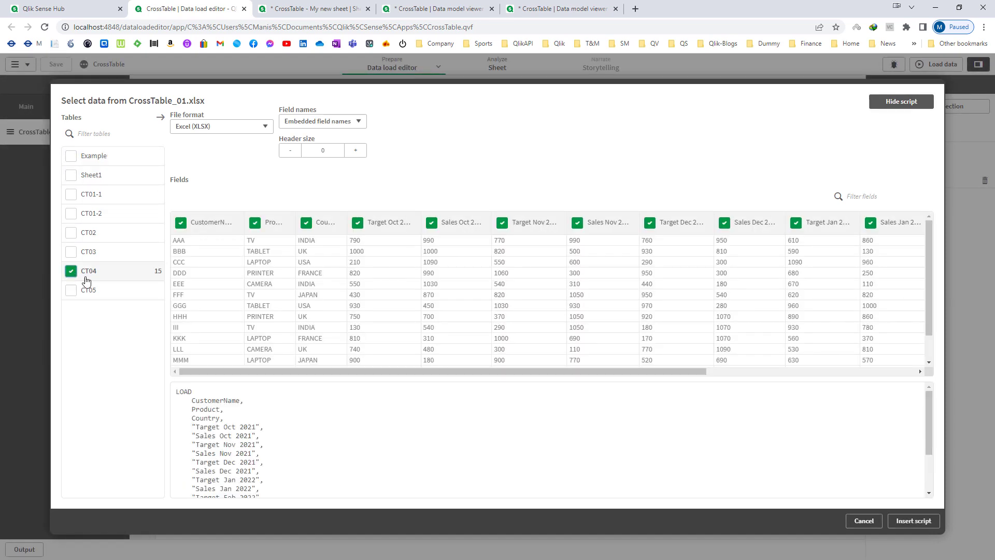
pyautogui.click(914, 520)
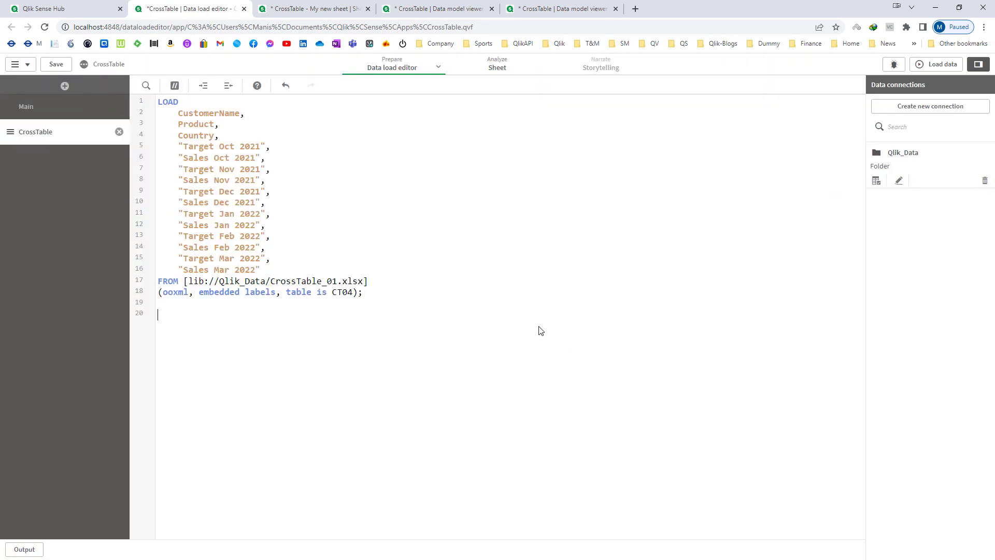
# Label the CT04 load Temp_Data: and begin a CrossTable( prefix beneath the label.
pyautogui.hotkey('ctrl', 'Home')
pyautogui.press('Return')
pyautogui.press('Up')
pyautogui.write('Temp_Data:')
pyautogui.press('Return')
pyautogui.write('CrossTable(')
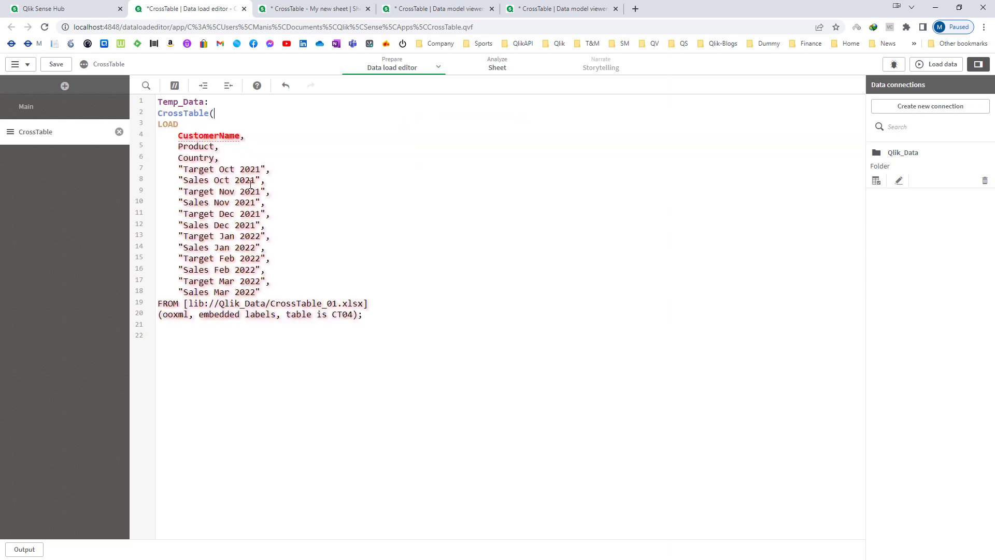
# Complete the prefix as CrossTable(Temp_MonthYear, Amount, 3) for the three qualifier fields.
pyautogui.moveTo(222, 171); pyautogui.dragTo(255, 180)
pyautogui.doubleClick(194, 180)
pyautogui.click(222, 112)
pyautogui.write('Temp_MonthYear,')
pyautogui.moveTo(158, 169); pyautogui.dragTo(286, 292)
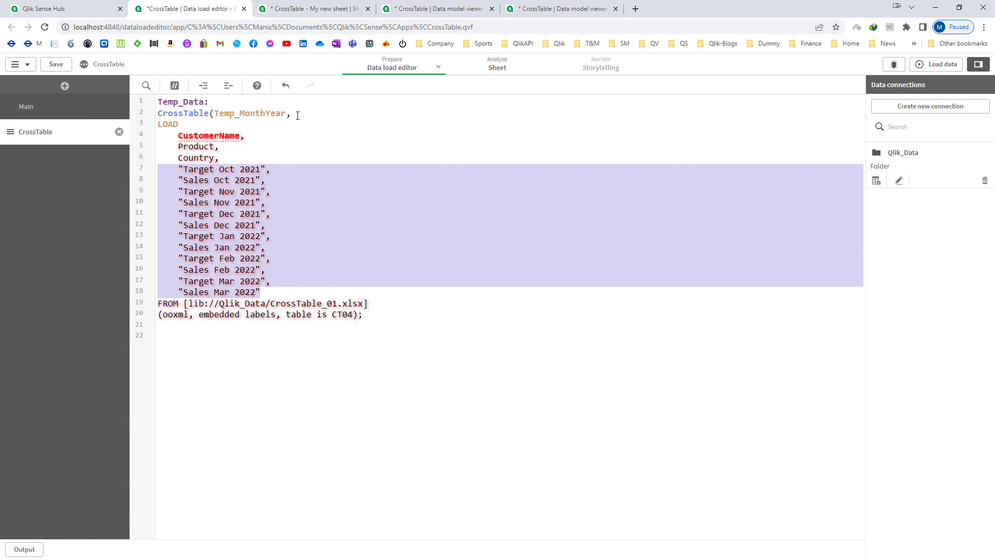
pyautogui.click(297, 115)
pyautogui.write('Amount)')
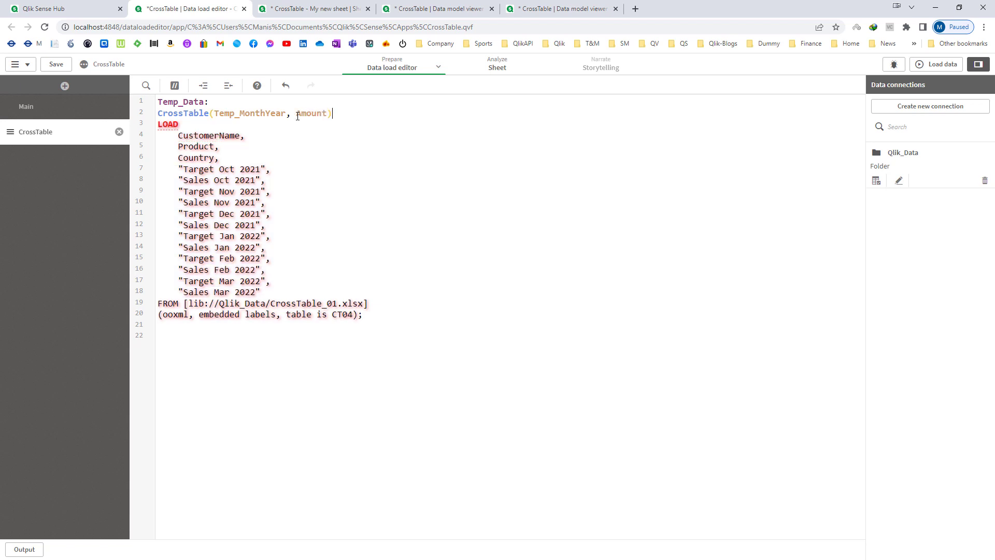
pyautogui.moveTo(158, 135); pyautogui.dragTo(225, 162)
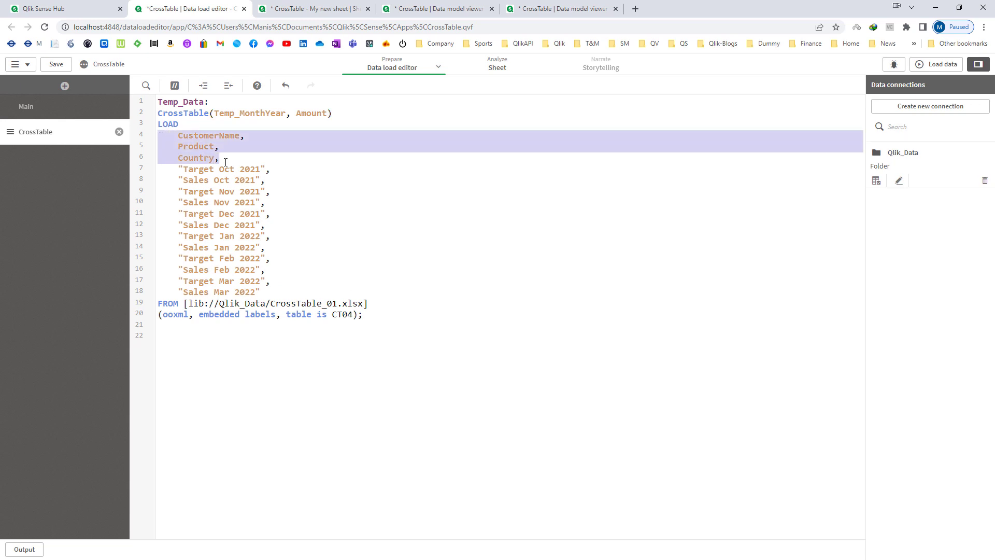
pyautogui.click(329, 115)
pyautogui.write(', 3')
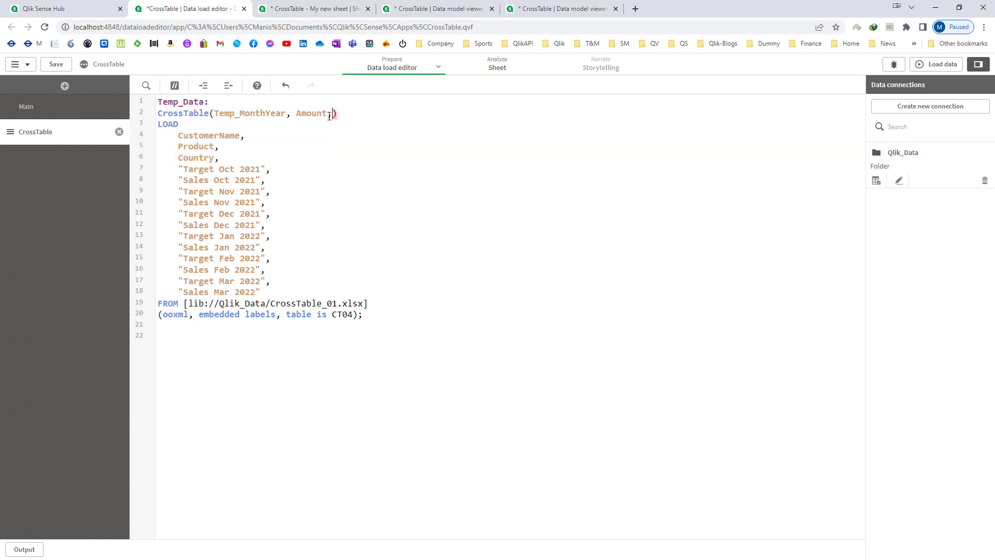
# Reload the data with the CrossTable script.
pyautogui.click(397, 414)
pyautogui.click(936, 65)
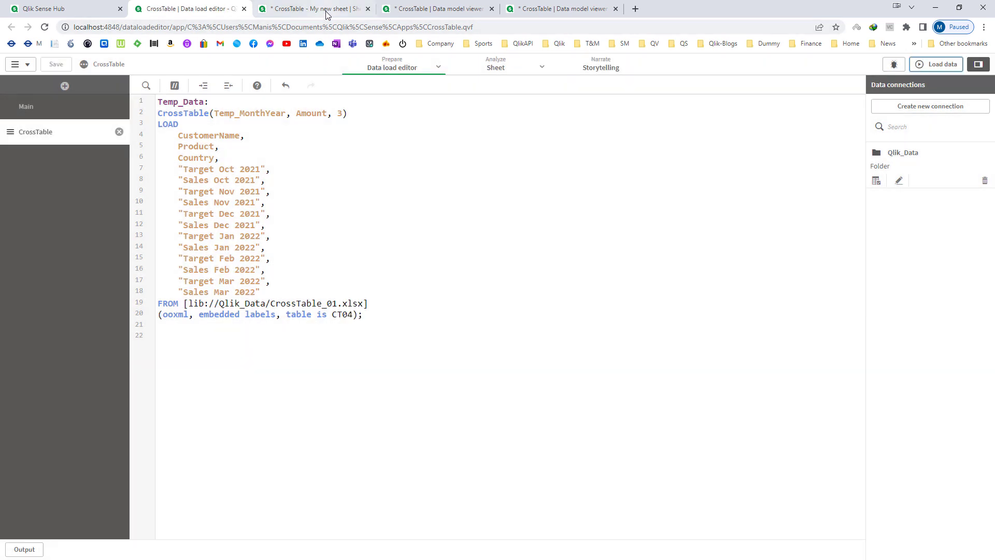
pyautogui.click(329, 11)
# Remove the two invalid table dimensions and change the table measure to Sum(Amount).
pyautogui.click(959, 65)
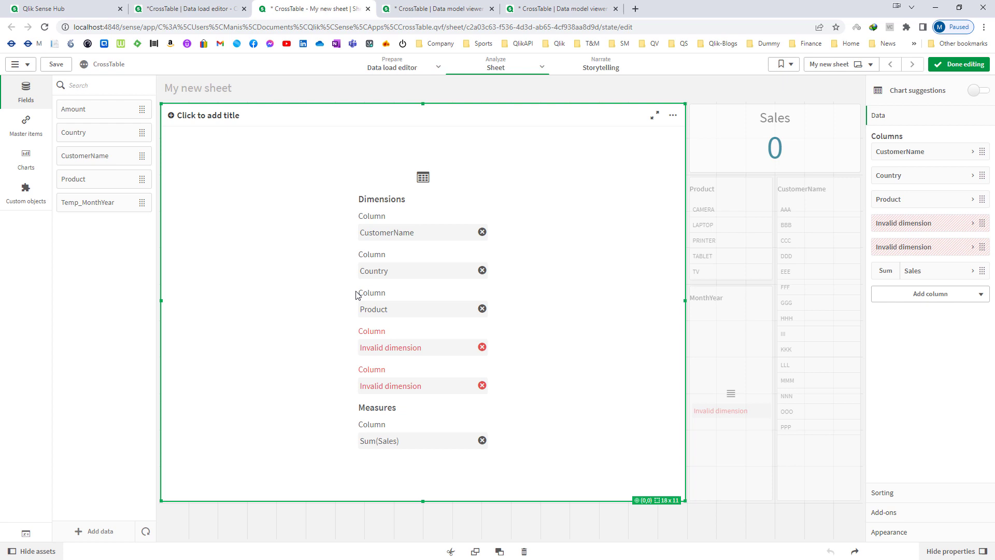
pyautogui.click(483, 348)
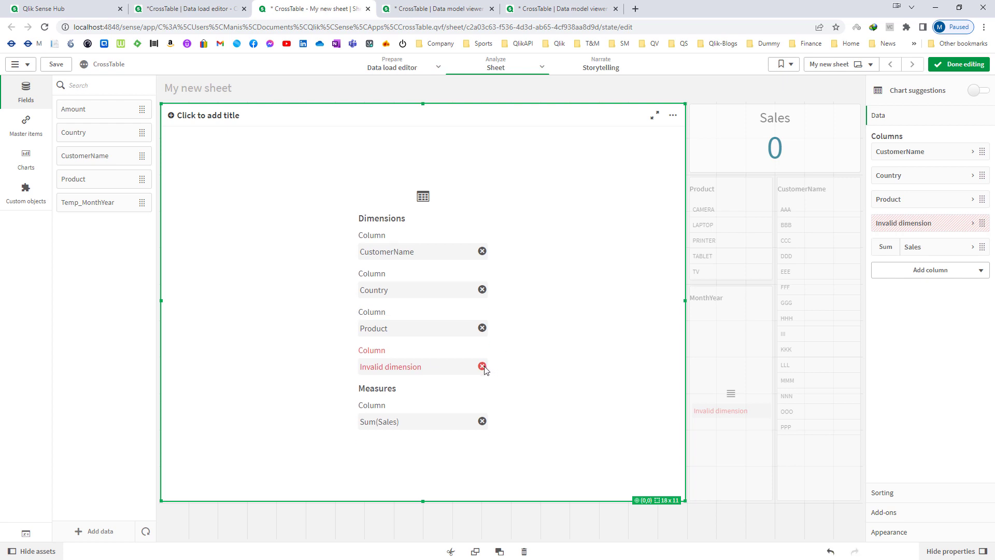
pyautogui.click(483, 367)
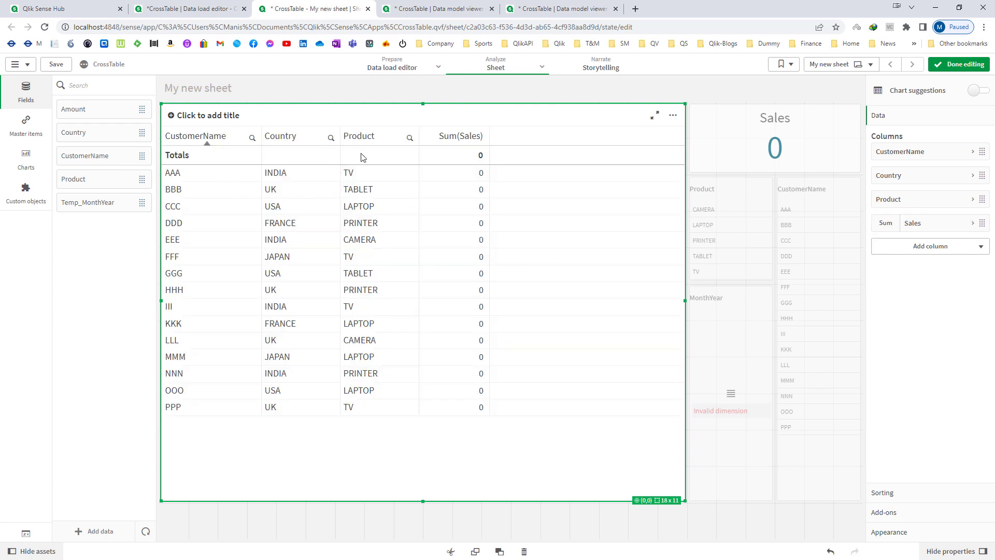
pyautogui.click(542, 291)
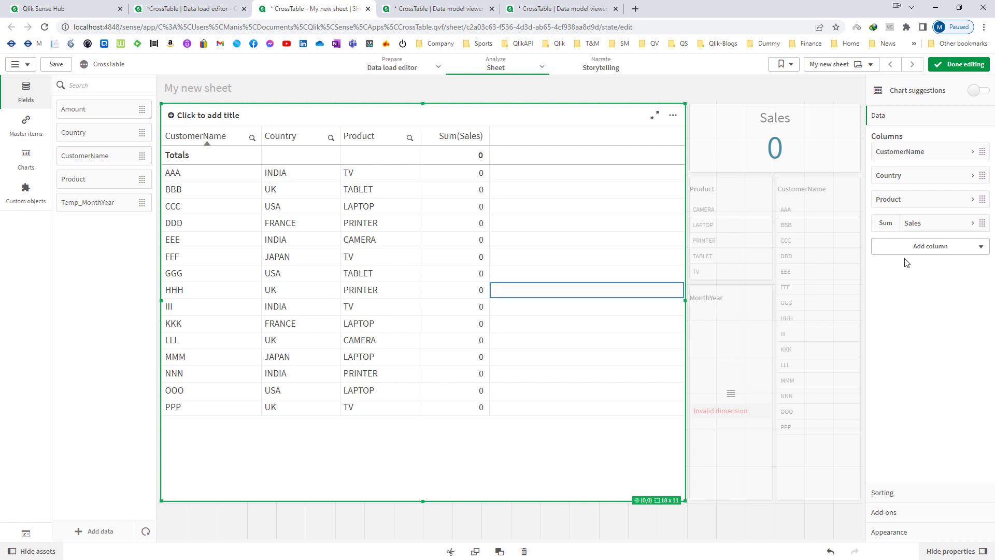
pyautogui.click(922, 223)
pyautogui.doubleClick(903, 254)
pyautogui.write('A')
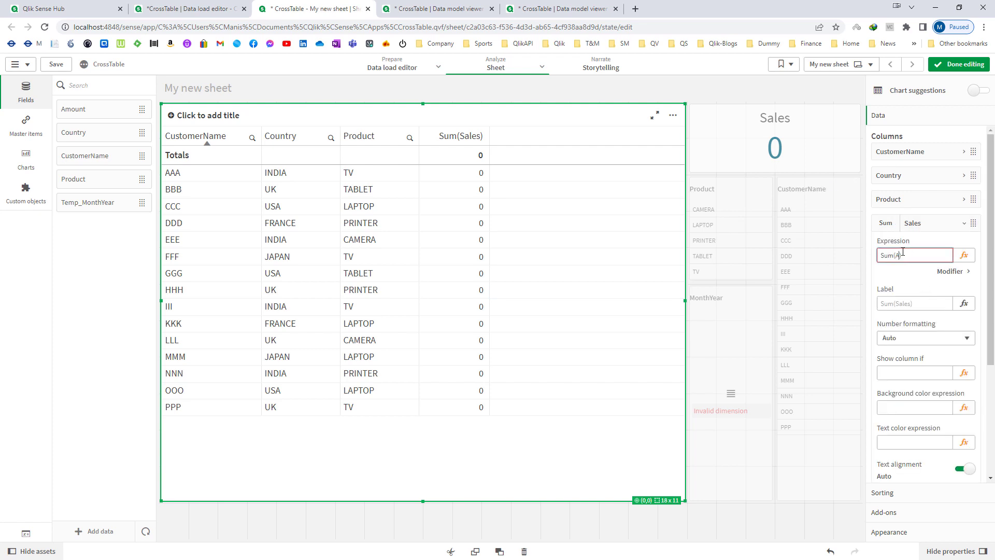
pyautogui.write('nt')
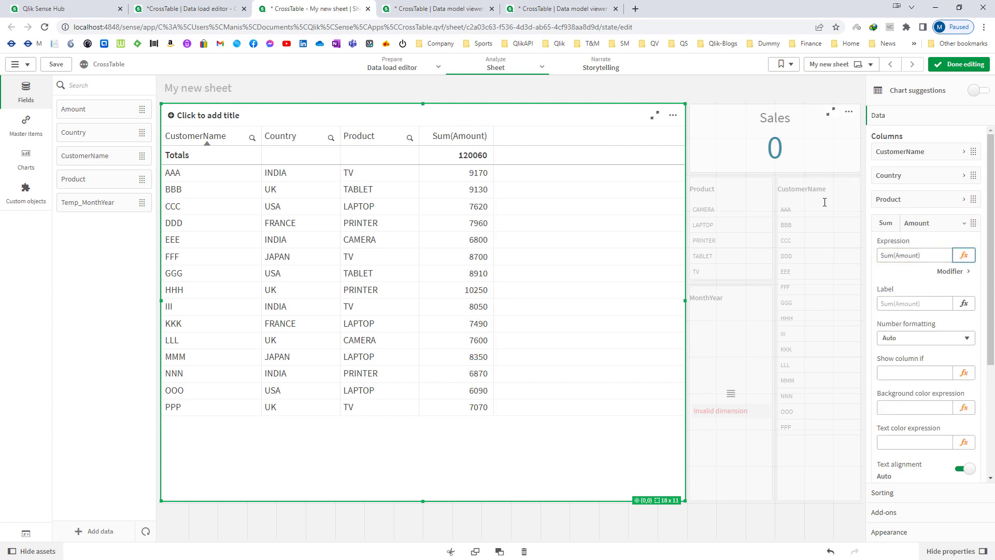
# Change the Sales KPI expression to SUM(Amount).
pyautogui.click(801, 169)
pyautogui.click(899, 189)
pyautogui.doubleClick(904, 194)
pyautogui.write('Amount')
pyautogui.press('Tab')
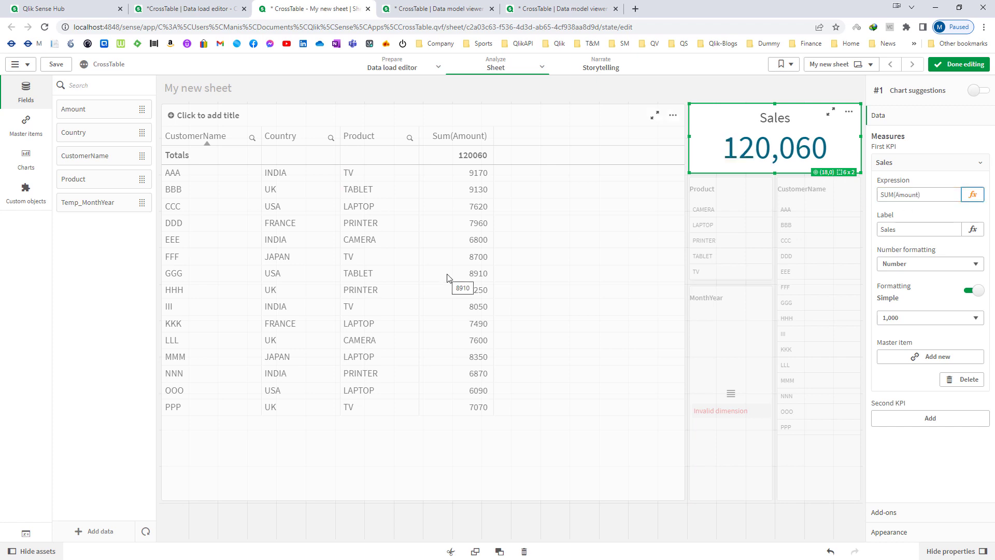
# Add a Temp_MonthYear table column before Sum(Amount) and finish editing.
pyautogui.click(111, 206)
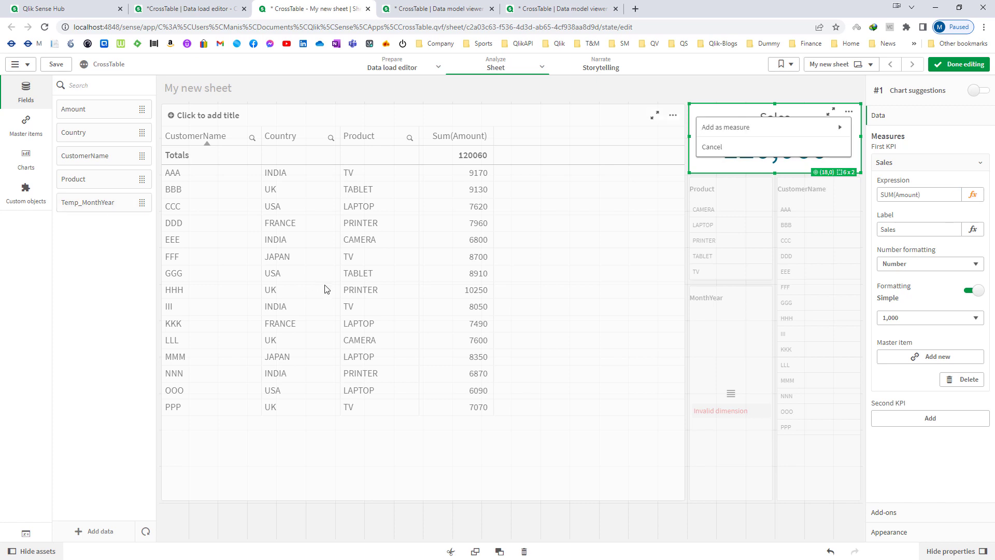
pyautogui.click(418, 266)
pyautogui.moveTo(107, 201); pyautogui.dragTo(368, 261)
pyautogui.click(384, 271)
pyautogui.moveTo(904, 232); pyautogui.dragTo(902, 220)
pyautogui.click(958, 64)
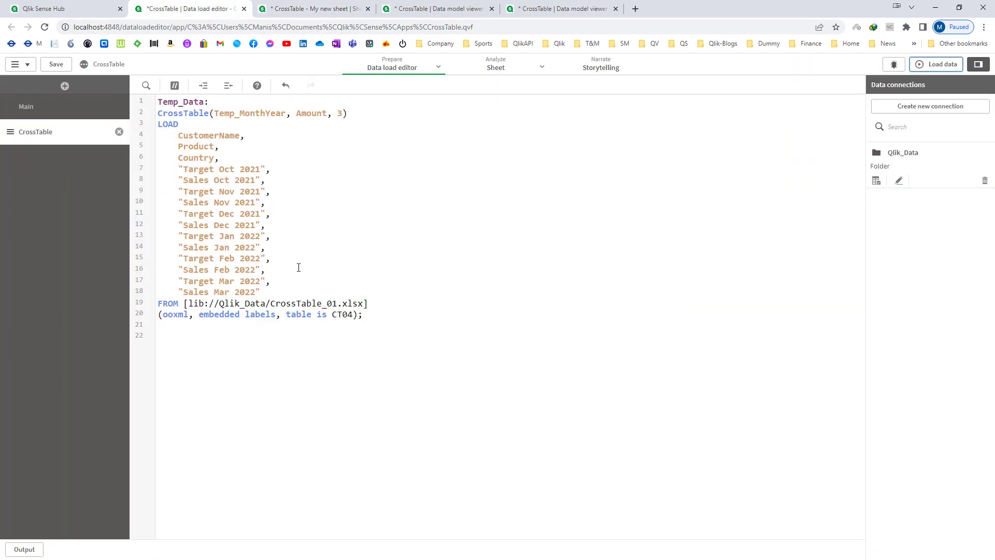
# Start a new Data: Load statement at the end of the script.
pyautogui.click(270, 316)
pyautogui.write('ata:')
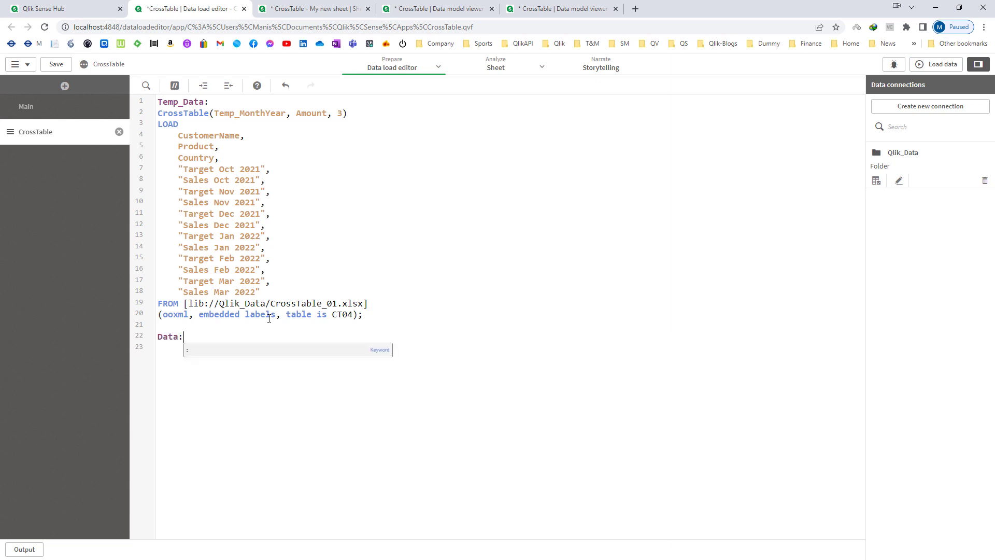
pyautogui.press('Return')
pyautogui.write('Load')
pyautogui.press('Escape')
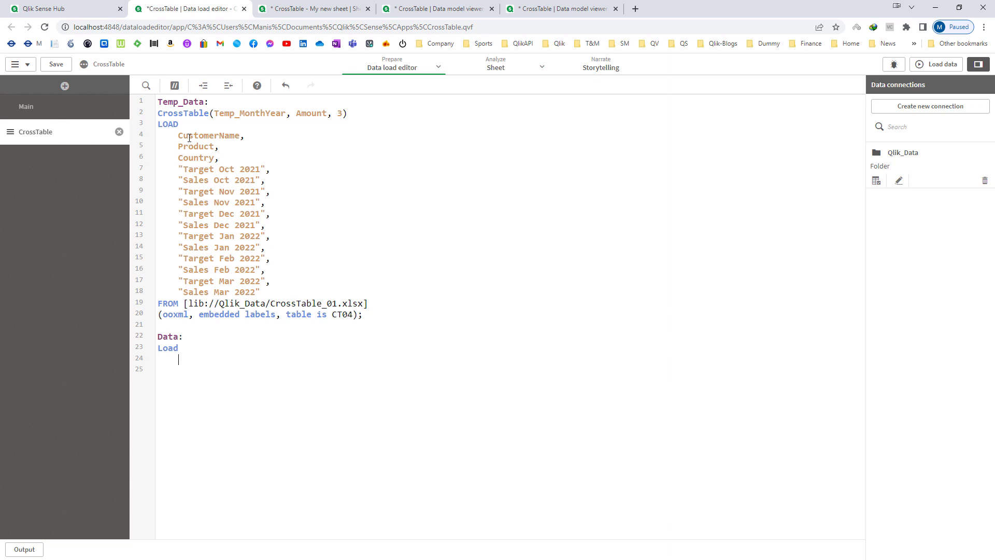
# List the three qualifier fields, Temp_MonthYear and Amount in the Data load.
pyautogui.moveTo(173, 134); pyautogui.dragTo(219, 163)
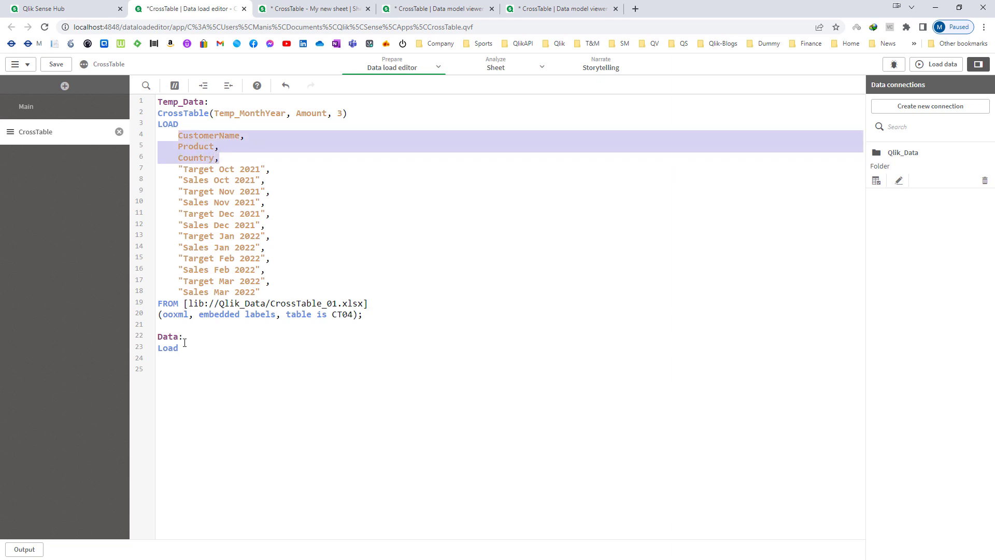
pyautogui.hotkey('ctrl', 'c')
pyautogui.click(179, 357)
pyautogui.hotkey('ctrl', 'v')
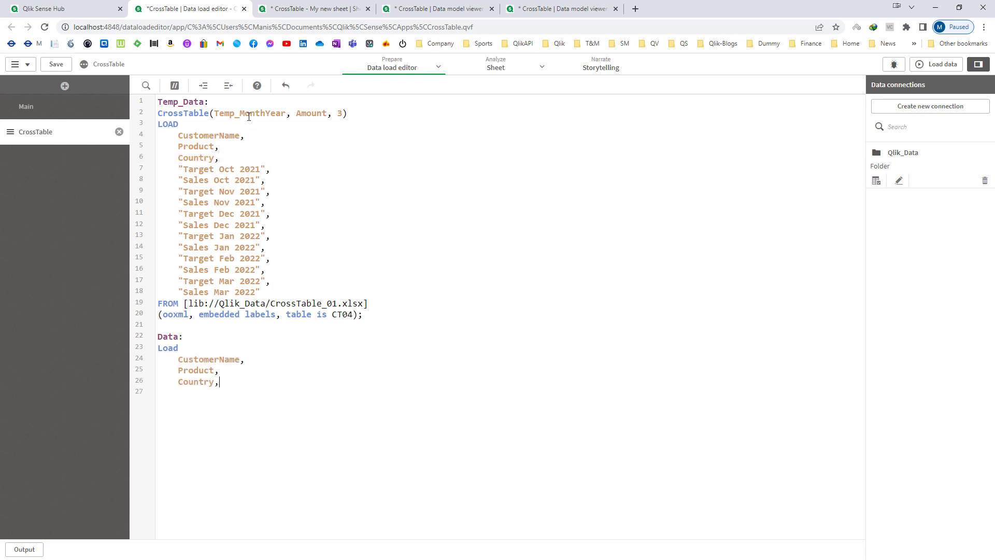
pyautogui.doubleClick(249, 119)
pyautogui.click(184, 394)
pyautogui.hotkey('ctrl', 'v')
pyautogui.write(',')
pyautogui.doubleClick(301, 113)
pyautogui.click(189, 419)
pyautogui.hotkey('ctrl', 'v')
# Load Data Resident Temp_Data, then add Drop Table Temp_Data.
pyautogui.press('BackSpace')
pyautogui.write('Resident')
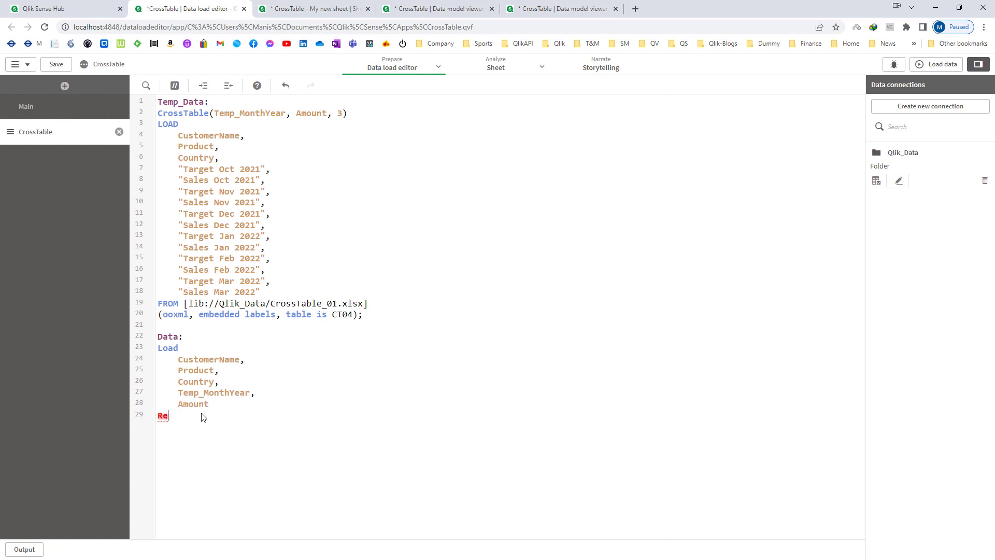
pyautogui.doubleClick(182, 105)
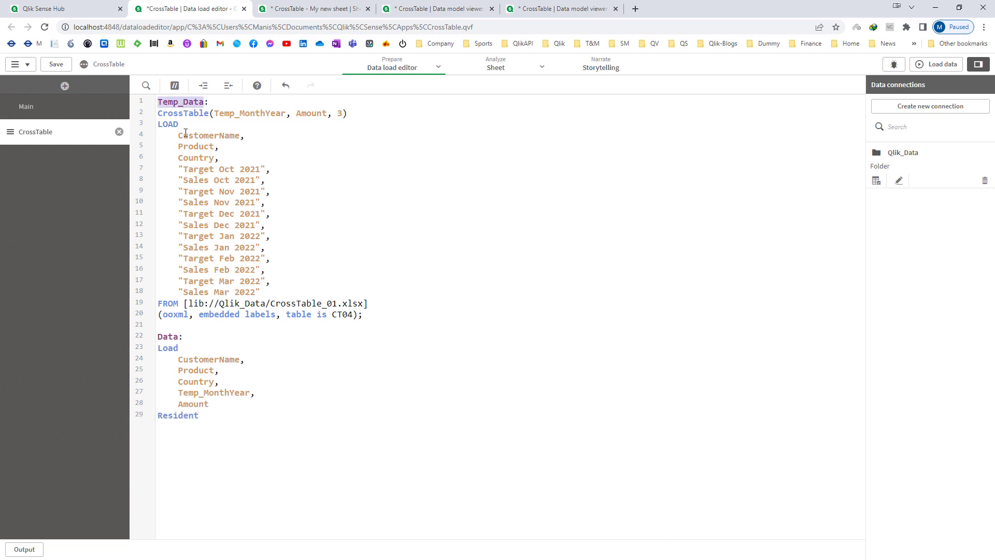
pyautogui.hotkey('ctrl', 'c')
pyautogui.click(209, 413)
pyautogui.hotkey('ctrl', 'v')
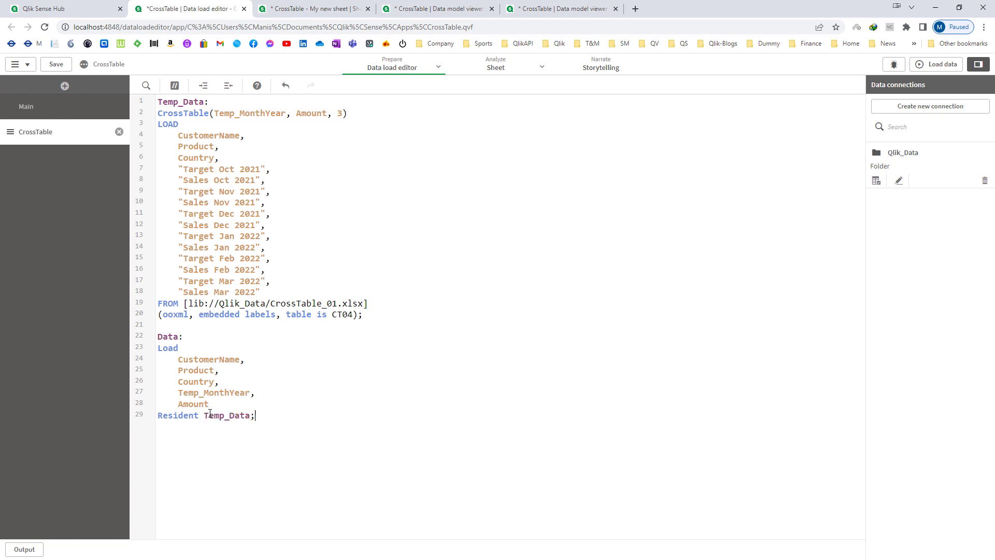
pyautogui.write('Drop Table')
pyautogui.hotkey('ctrl', 'v')
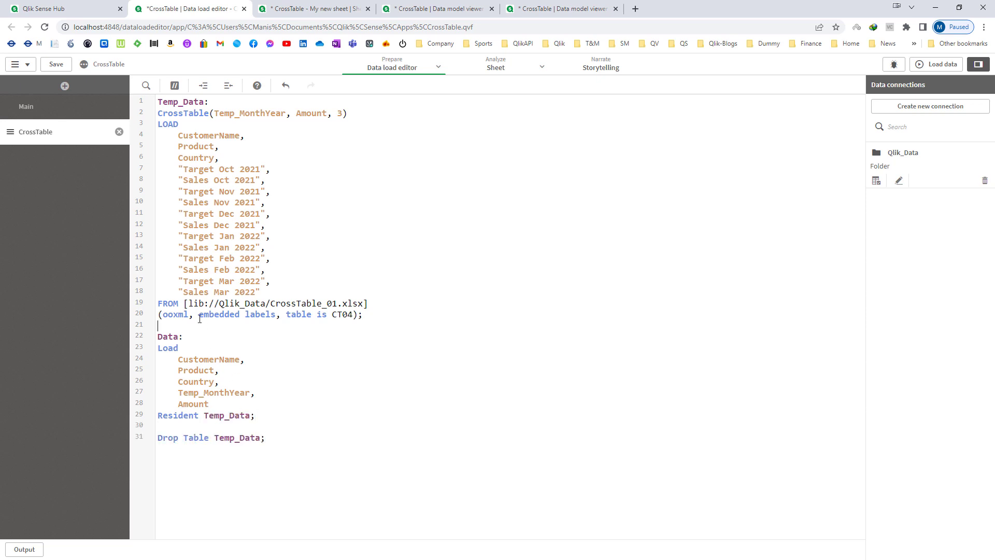
# Put NoConcatenate above the Data load, reload, and check the sheet table.
pyautogui.press('Return')
pyautogui.write('NoConcatenate')
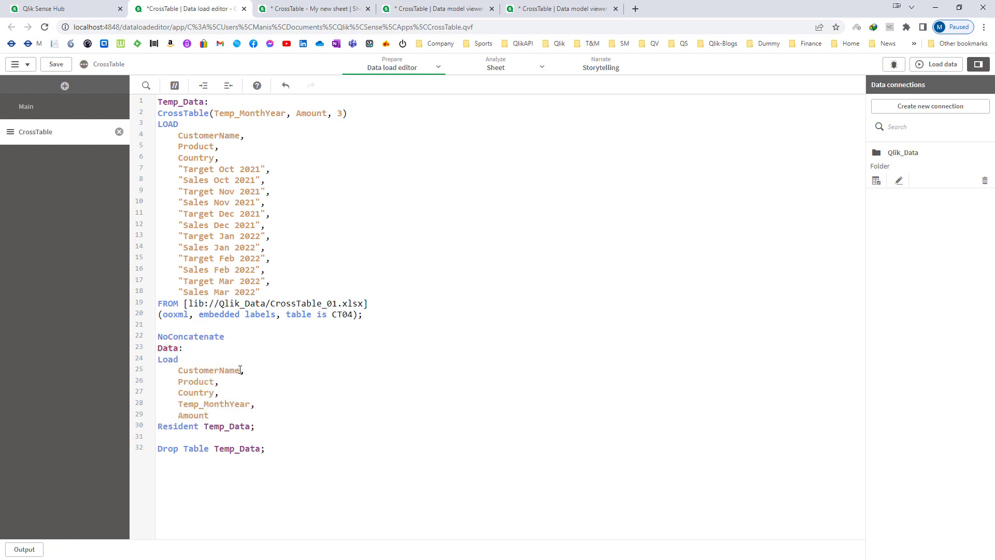
pyautogui.click(941, 68)
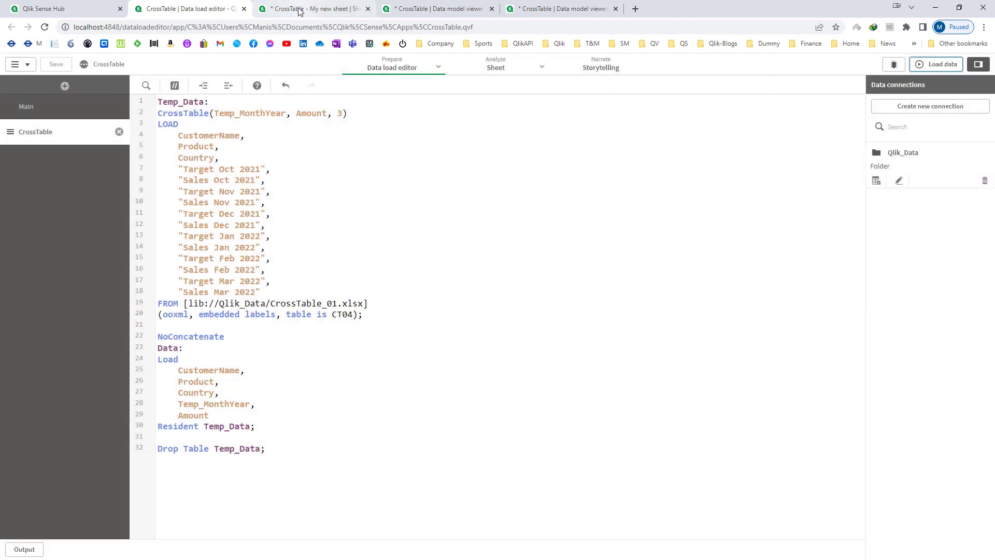
pyautogui.click(299, 9)
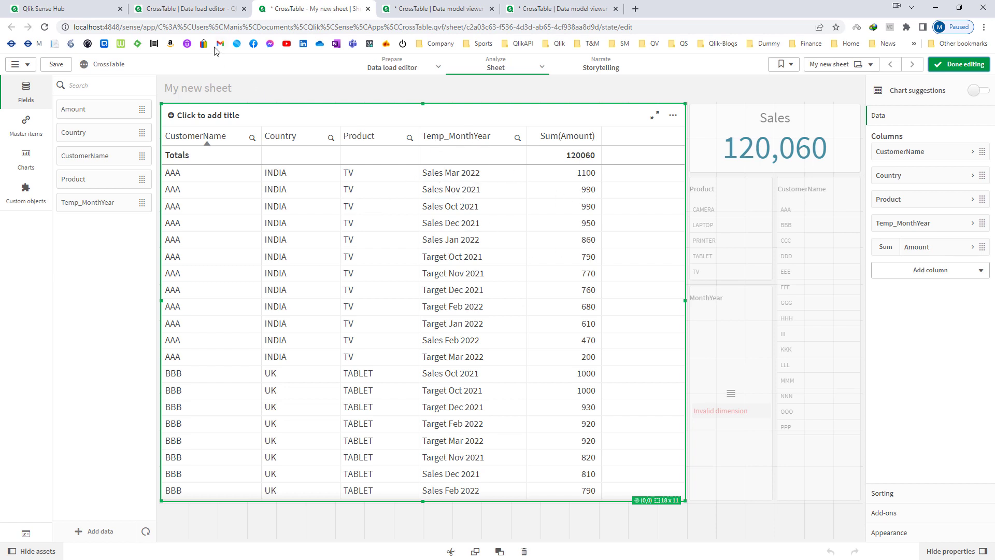
pyautogui.click(214, 12)
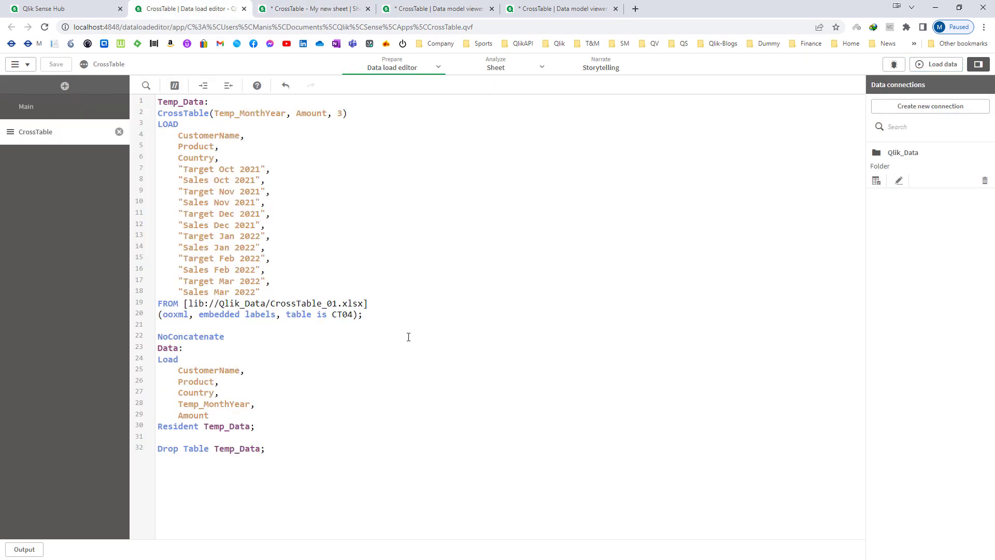
# Add SubField(Temp_MonthYear,' ', 1) as Flag below the Temp_MonthYear line.
pyautogui.hotkey('shift', 'End')
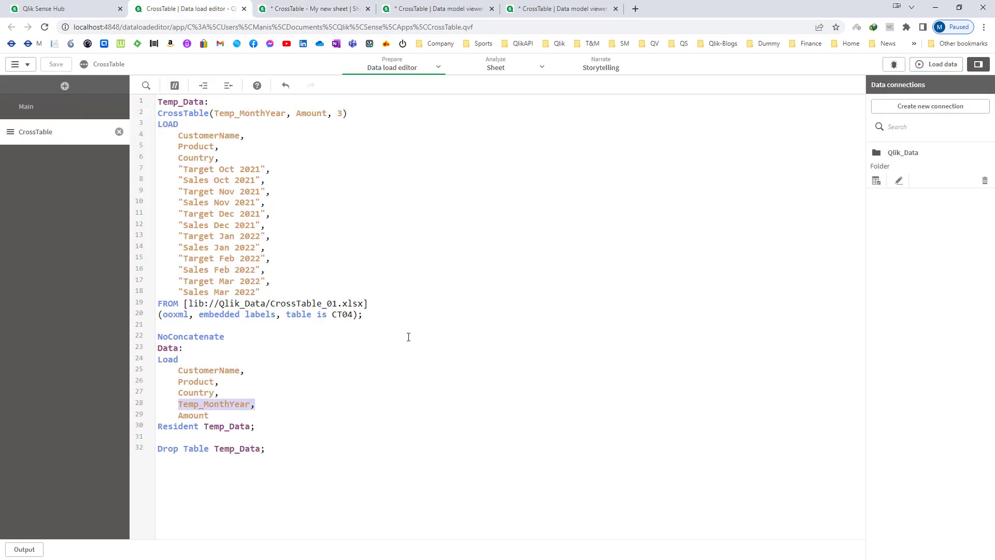
pyautogui.press('End')
pyautogui.press('Return')
pyautogui.write('SubField(Temp_MonthYear,')
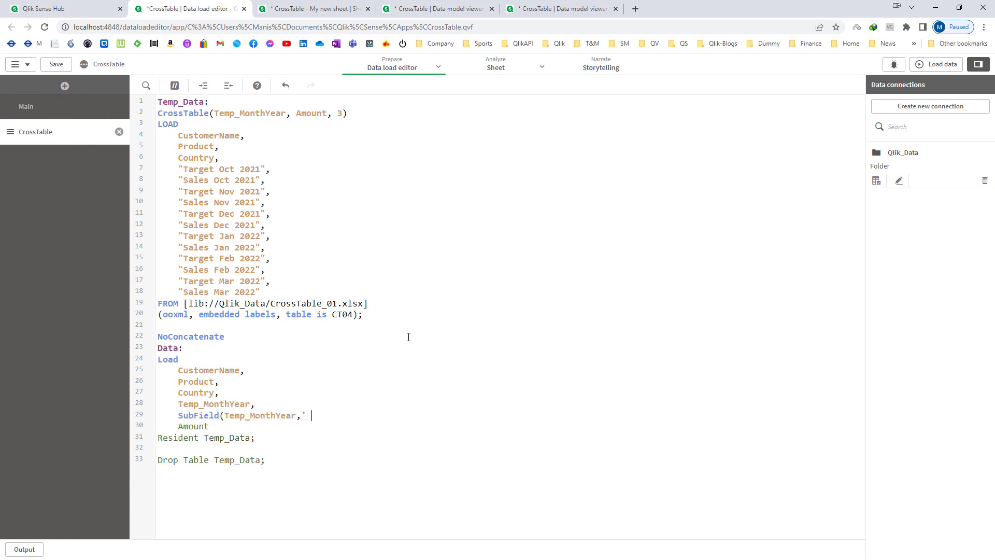
pyautogui.write("' ', 1) as Flag")
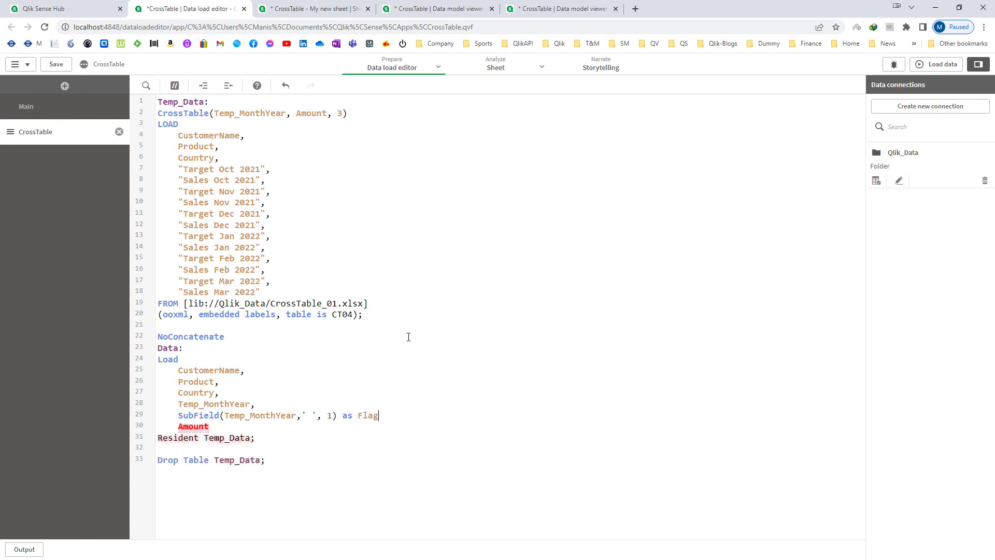
pyautogui.write(',')
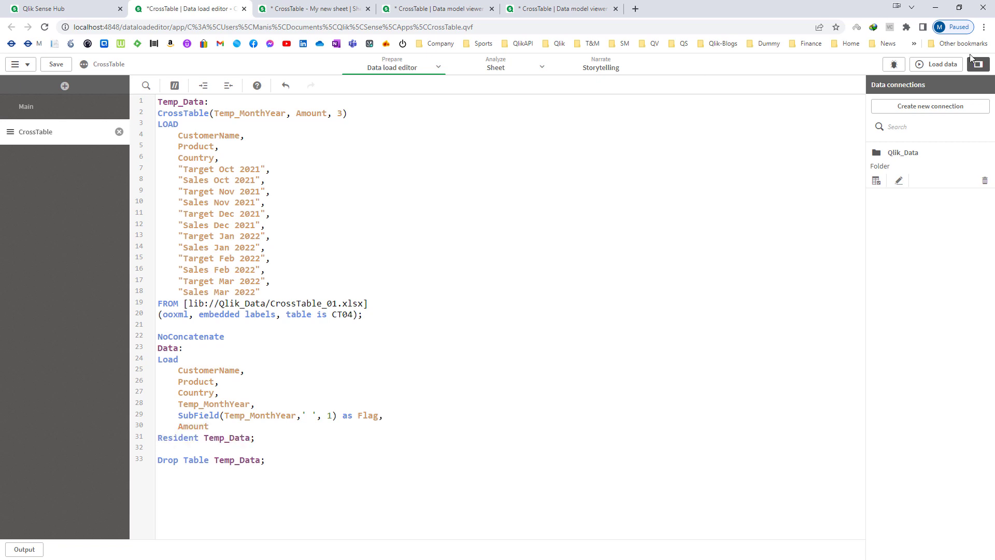
# Reload and add Flag as a table column positioned after Product.
pyautogui.click(937, 65)
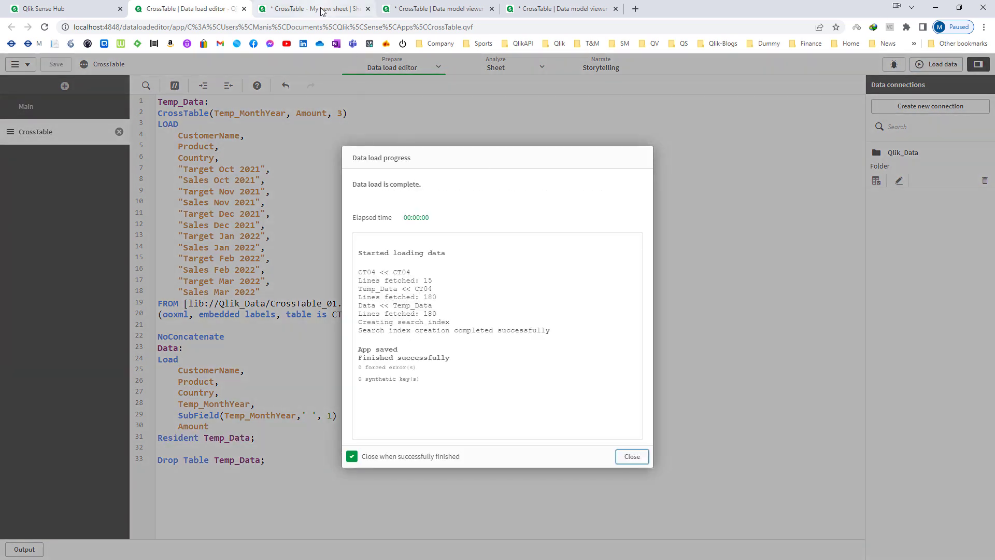
pyautogui.click(321, 11)
pyautogui.moveTo(98, 179); pyautogui.dragTo(317, 277)
pyautogui.click(366, 271)
pyautogui.moveTo(904, 269); pyautogui.dragTo(894, 217)
# Add Flag to the sheet's filter pane in edit mode.
pyautogui.click(958, 65)
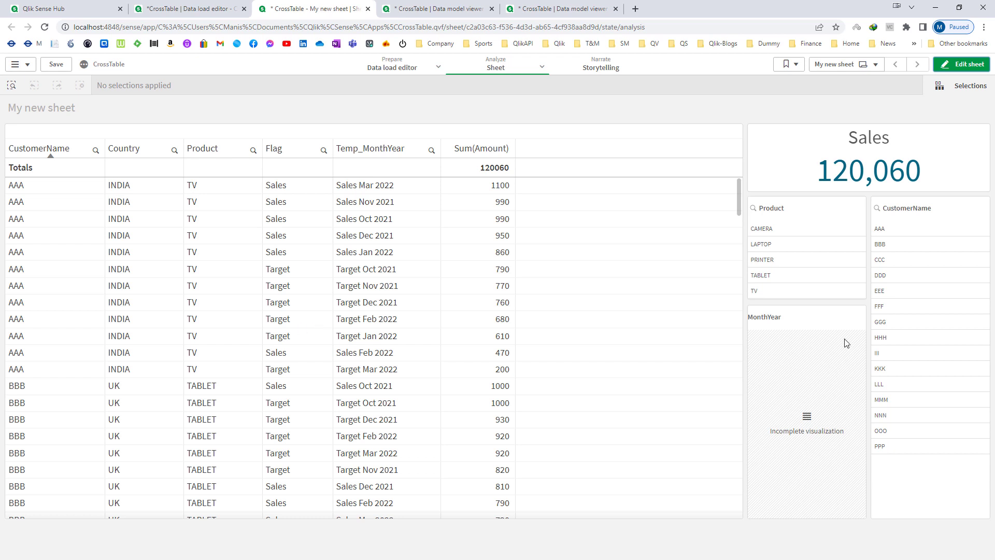
pyautogui.click(961, 65)
pyautogui.click(777, 361)
pyautogui.click(761, 362)
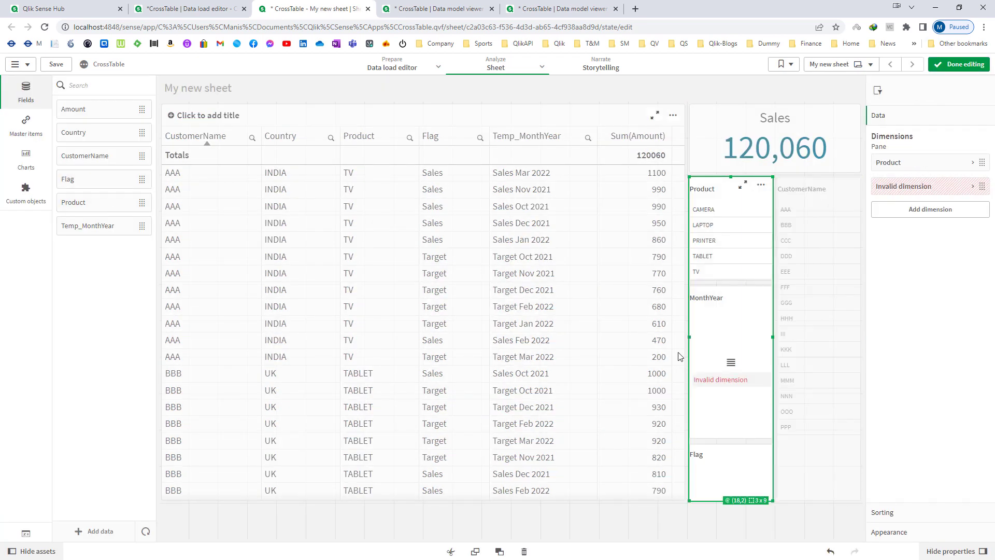
pyautogui.click(958, 64)
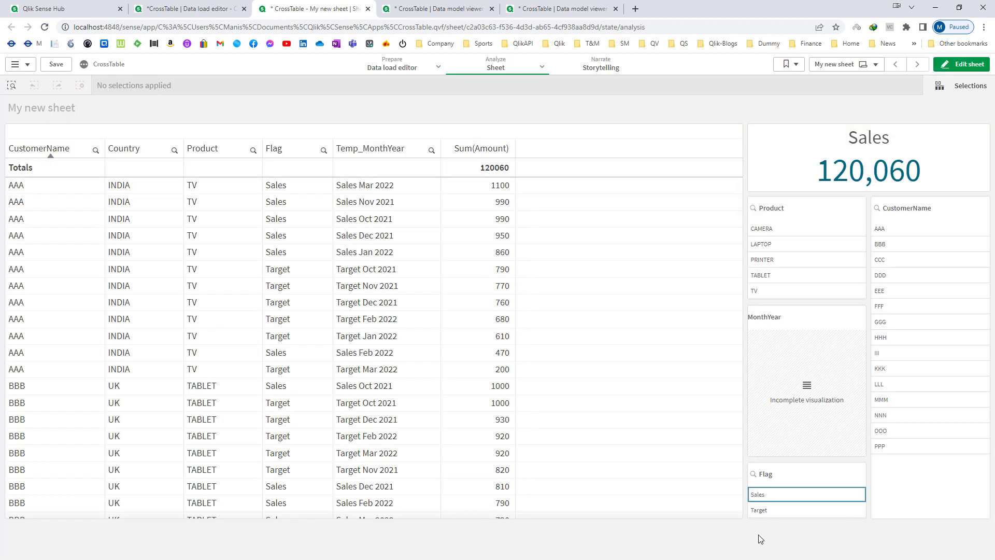
# Filter Flag to Sales, then to Target only, then clear the selection.
pyautogui.click(765, 493)
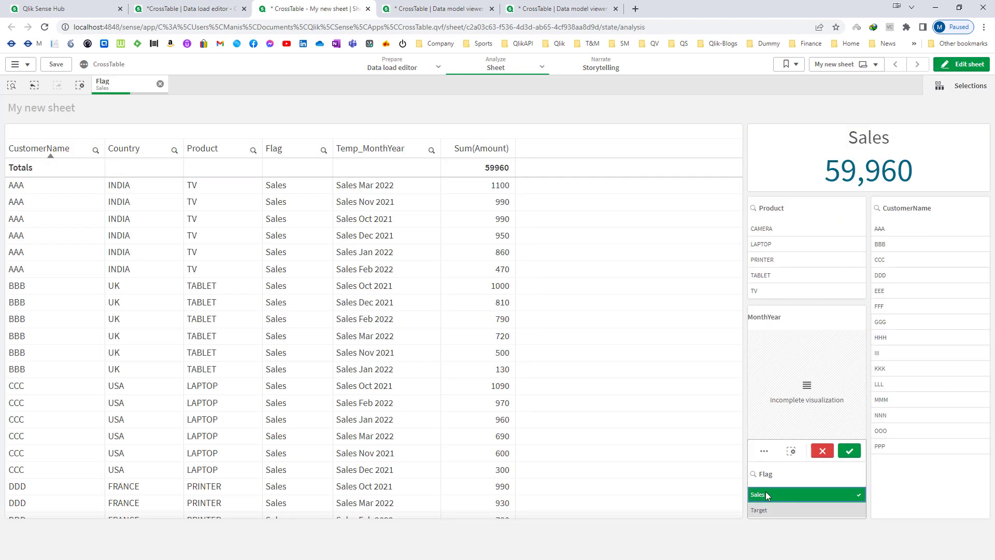
pyautogui.click(849, 450)
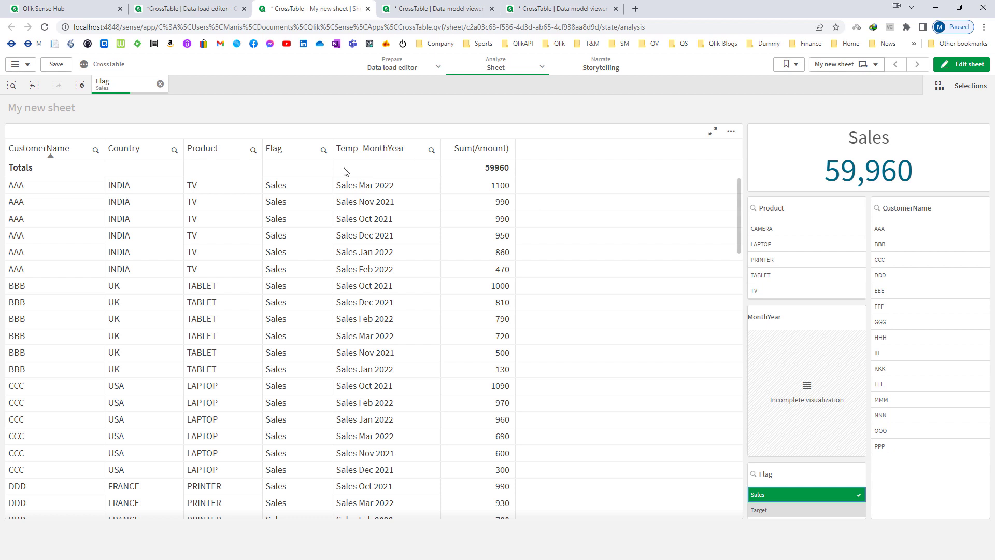
pyautogui.click(783, 508)
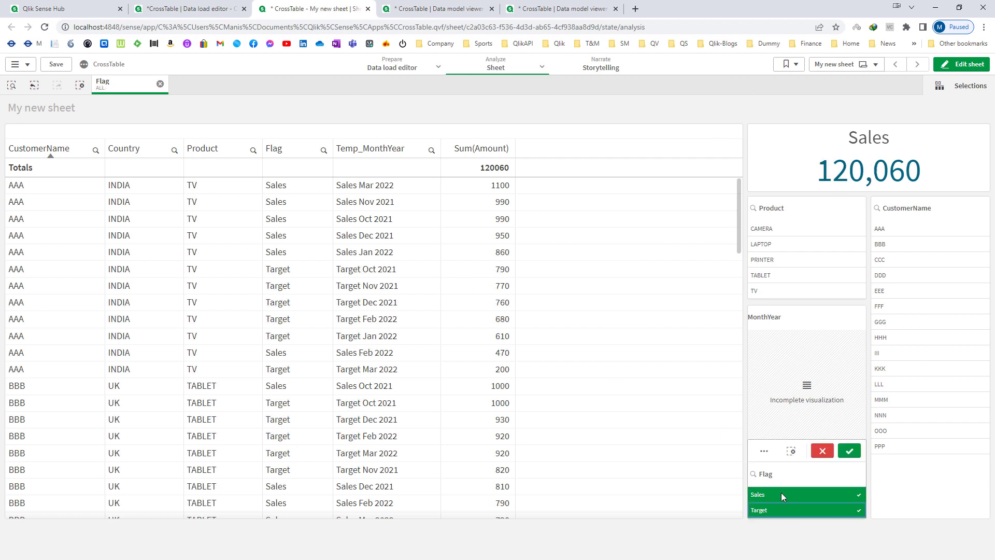
pyautogui.click(781, 493)
pyautogui.click(849, 450)
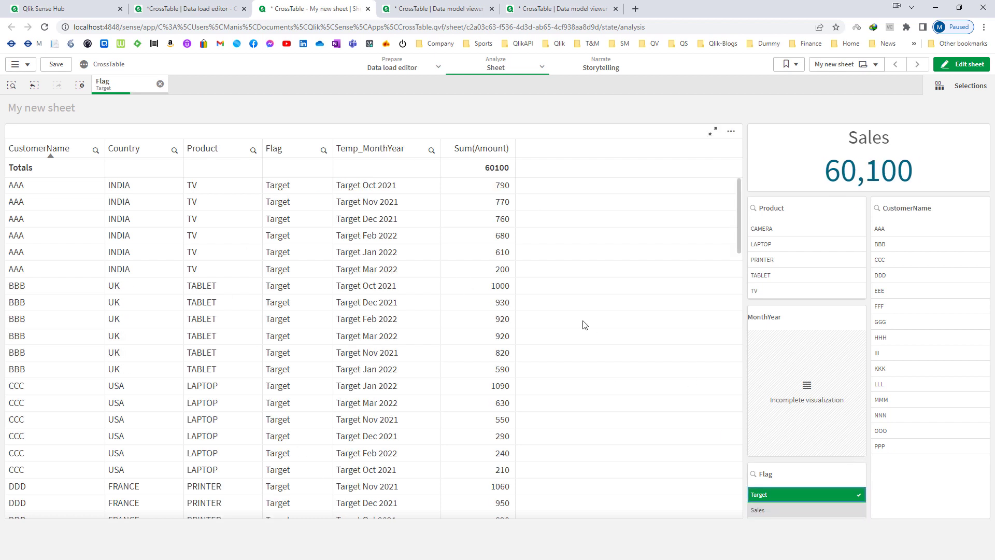
pyautogui.click(772, 493)
pyautogui.click(849, 450)
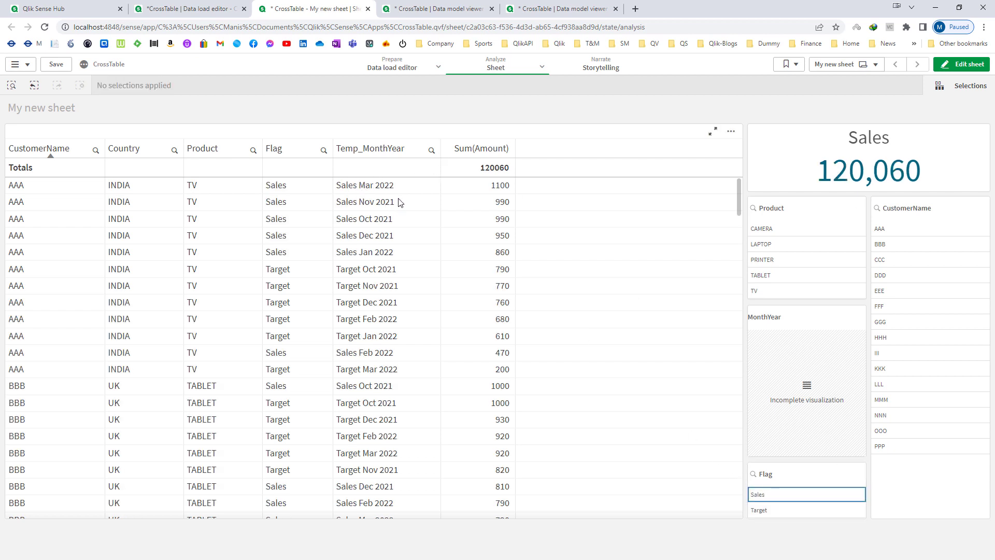
# Add Right(Temp_MonthYear,8) as MonthYear under the Flag line and reload.
pyautogui.click(207, 10)
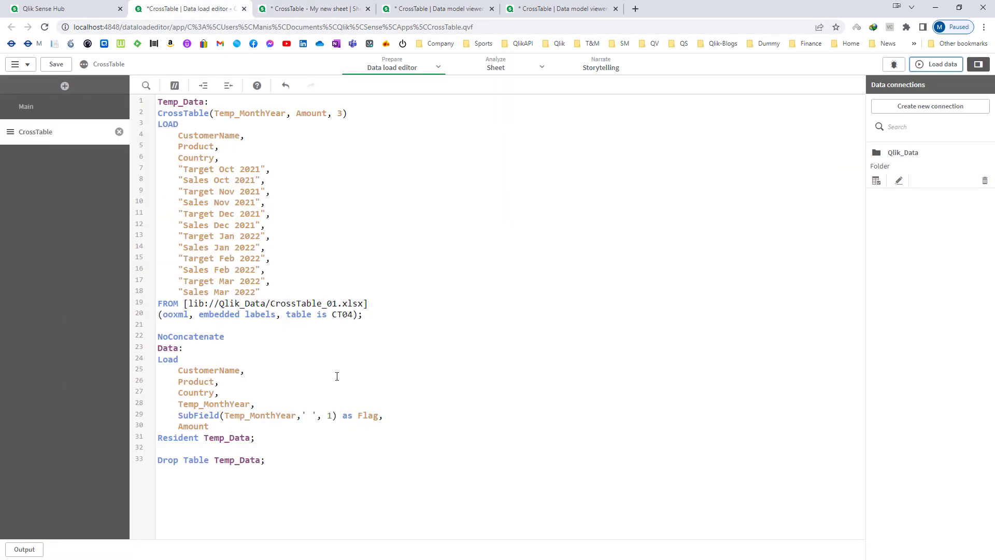
pyautogui.click(386, 418)
pyautogui.press('Return')
pyautogui.write('L')
pyautogui.press('BackSpace')
pyautogui.write('Right(Temp_MonthYear,')
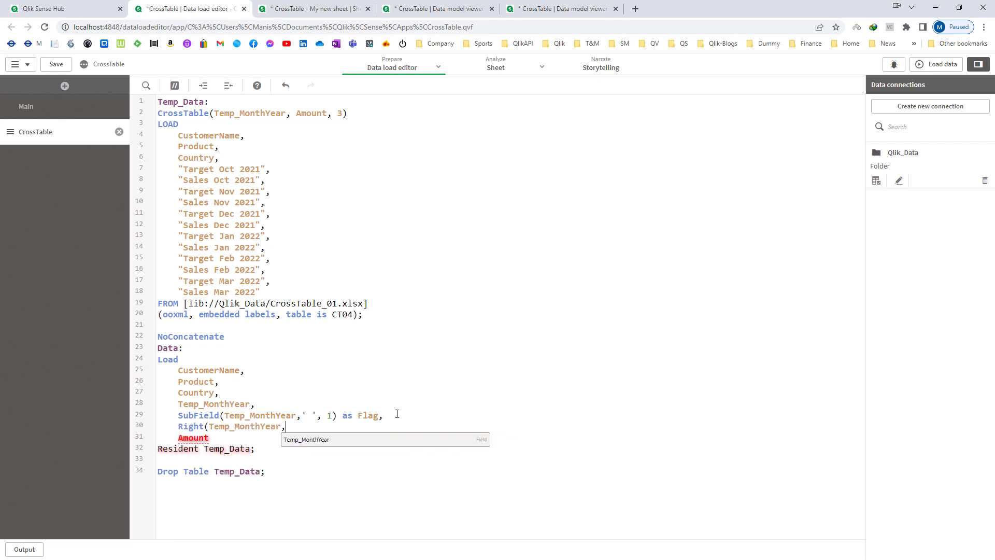
pyautogui.write('8) as MonthYear,')
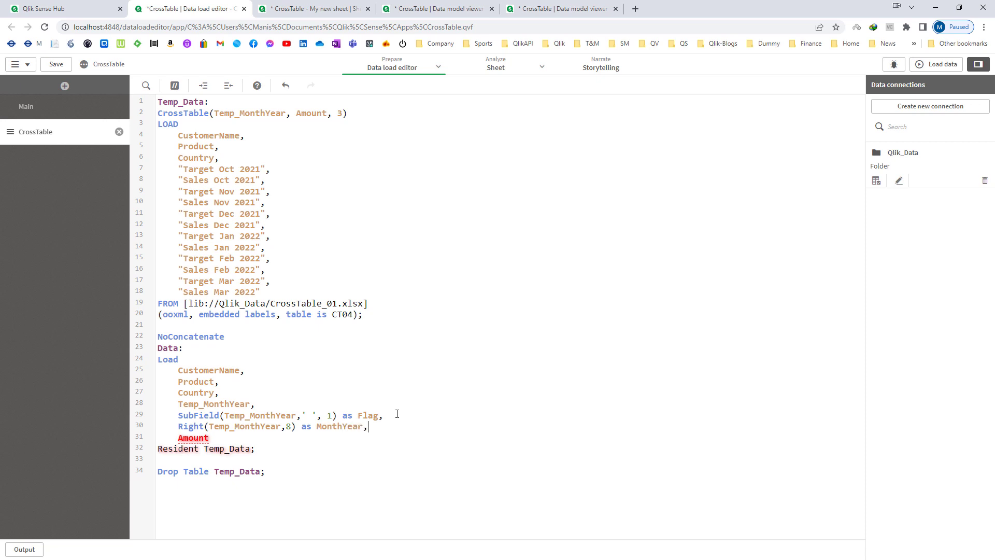
pyautogui.click(917, 68)
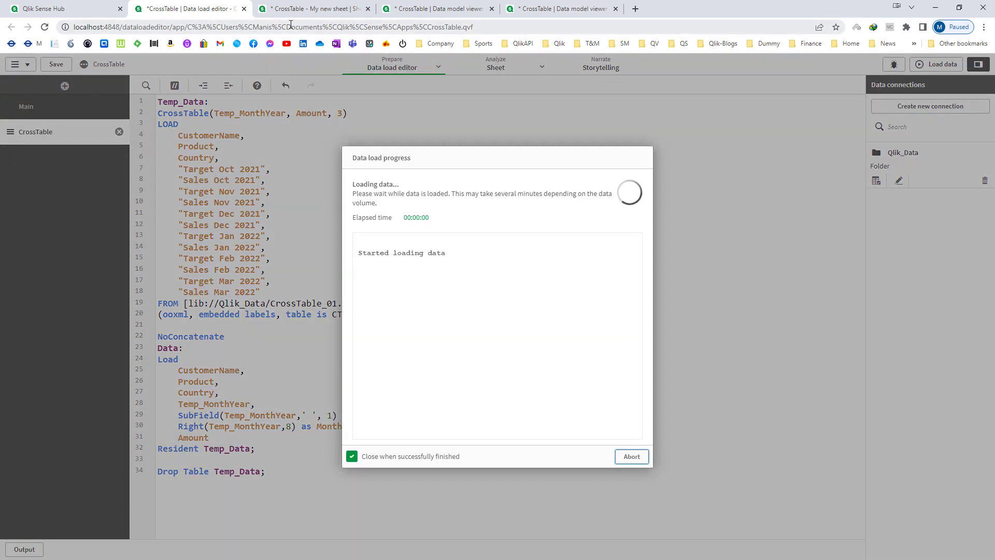
pyautogui.click(309, 11)
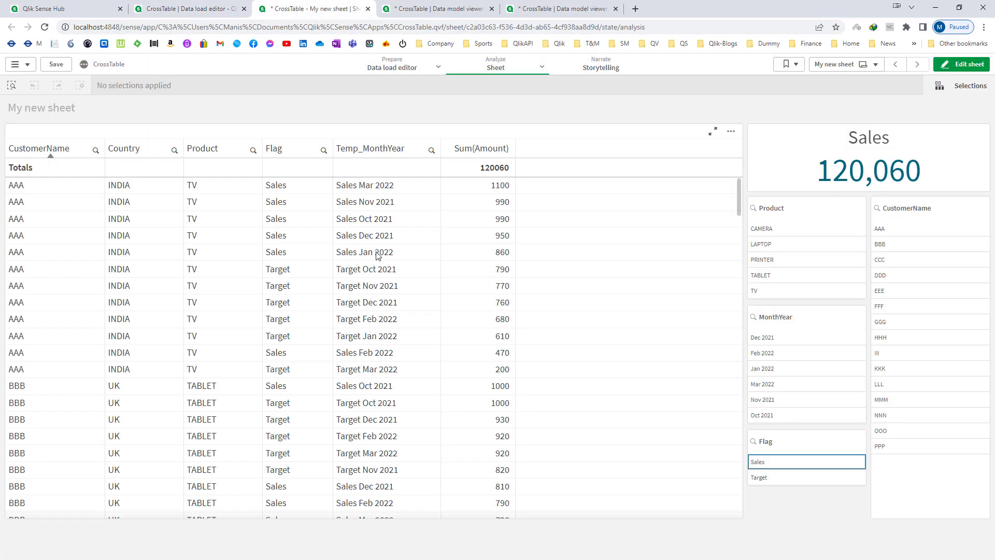
# Drop MonthYear onto the table as a new column ahead of Temp_MonthYear, undoing a stray filter.
pyautogui.click(958, 64)
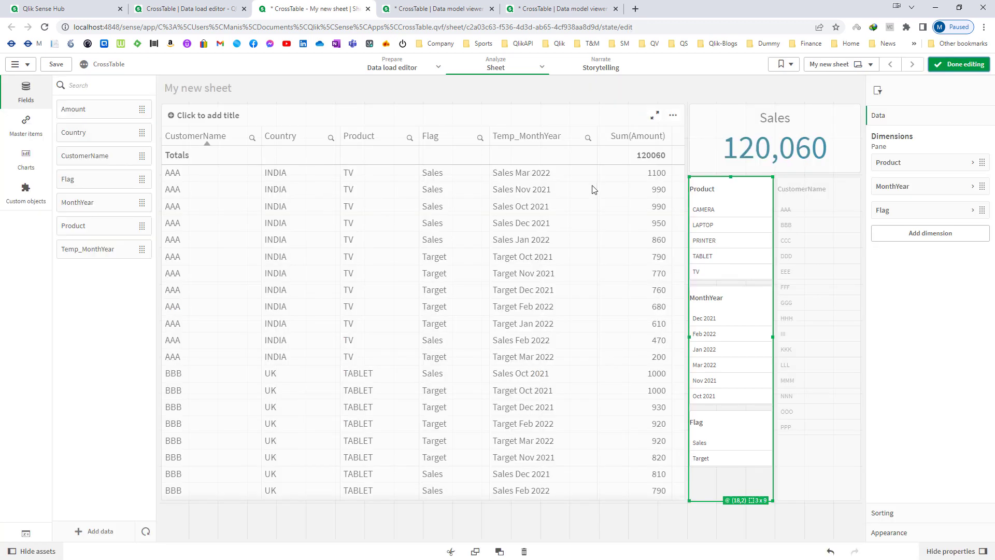
pyautogui.doubleClick(88, 203)
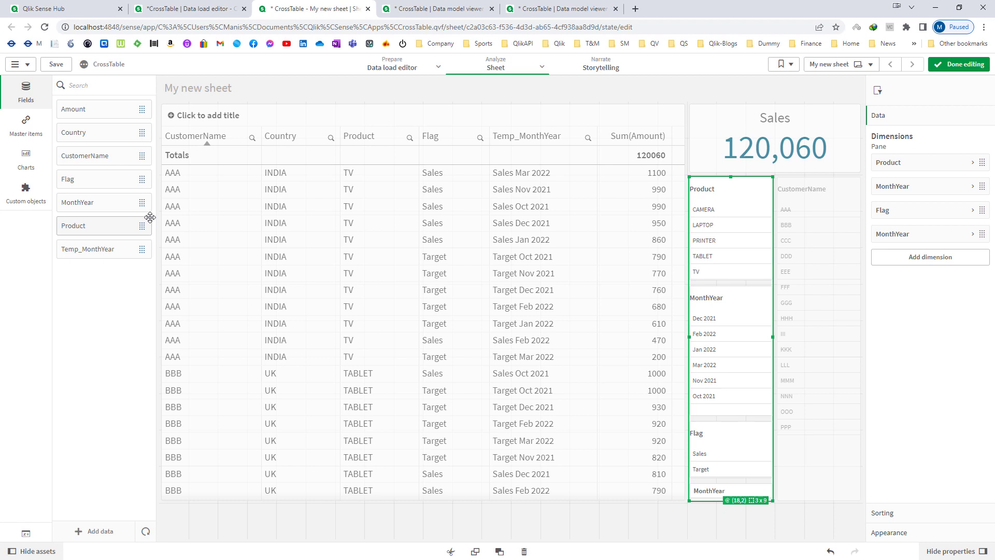
pyautogui.hotkey('ctrl', 'z')
pyautogui.click(275, 243)
pyautogui.moveTo(76, 202); pyautogui.dragTo(379, 270)
pyautogui.click(379, 271)
pyautogui.moveTo(913, 299); pyautogui.dragTo(912, 247)
pyautogui.click(954, 65)
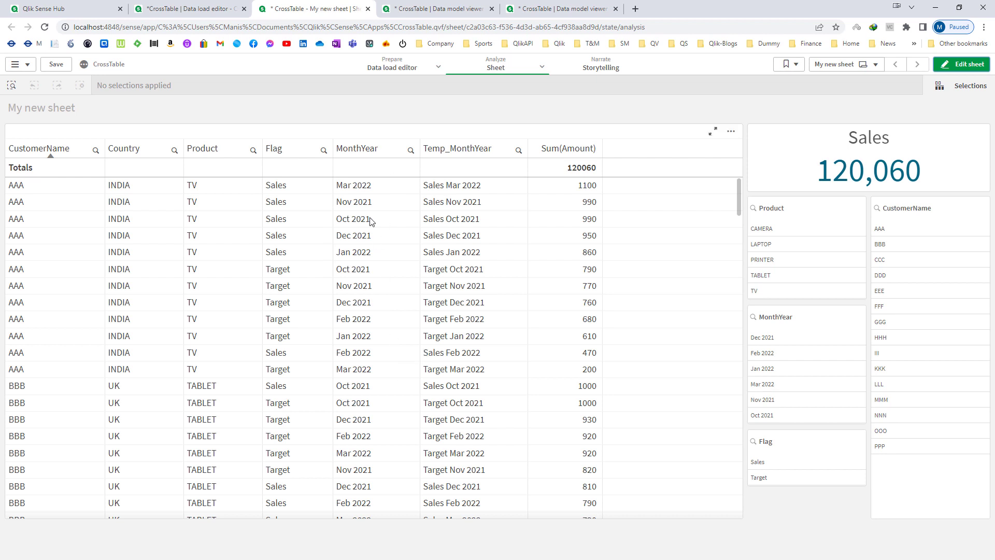
# Wrap the MonthYear expression in Date#(...,'MMM YYYY') and reload.
pyautogui.click(189, 9)
pyautogui.click(179, 424)
pyautogui.write('Date#(Right(Temp_MonthYear,8) as MonthYear')
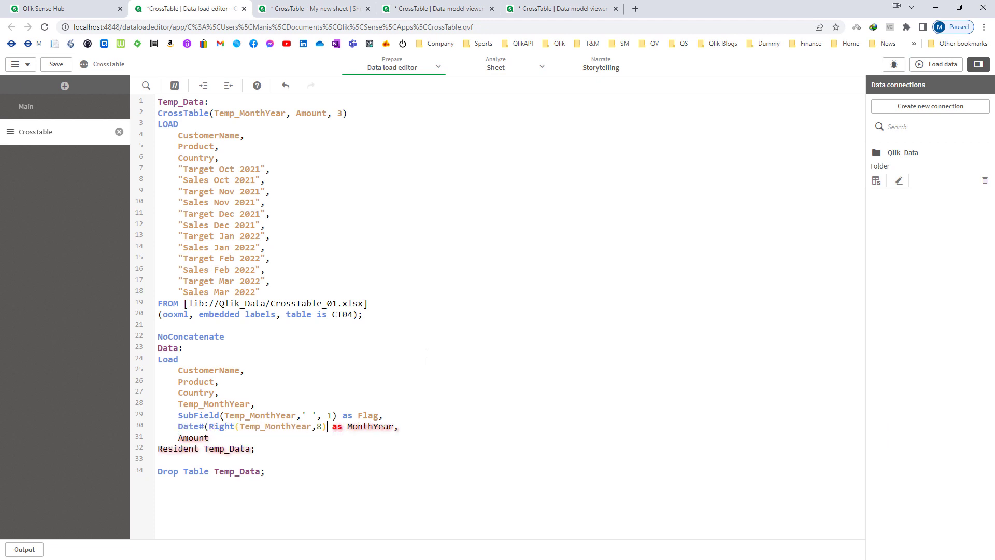
pyautogui.write(",'MMM YYYY')")
pyautogui.click(927, 66)
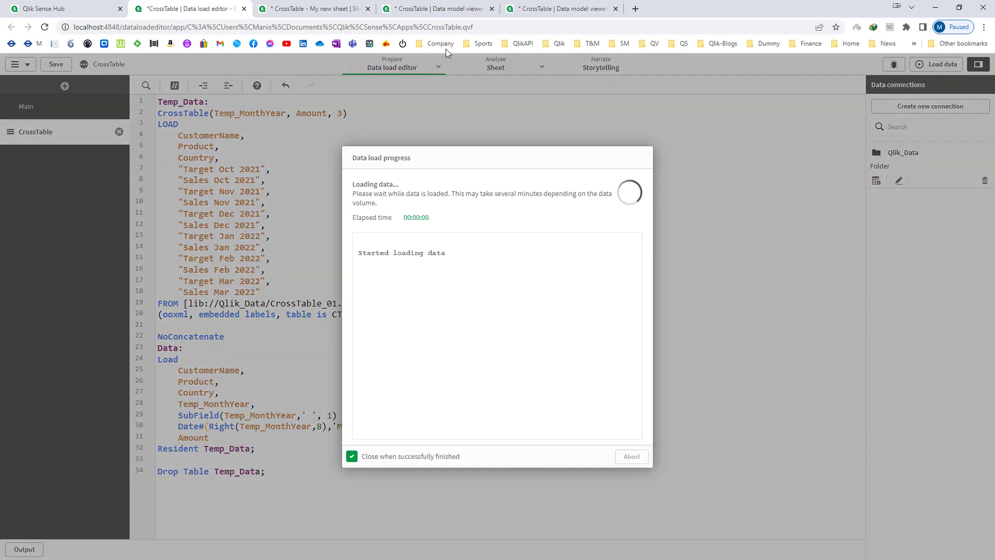
pyautogui.click(315, 9)
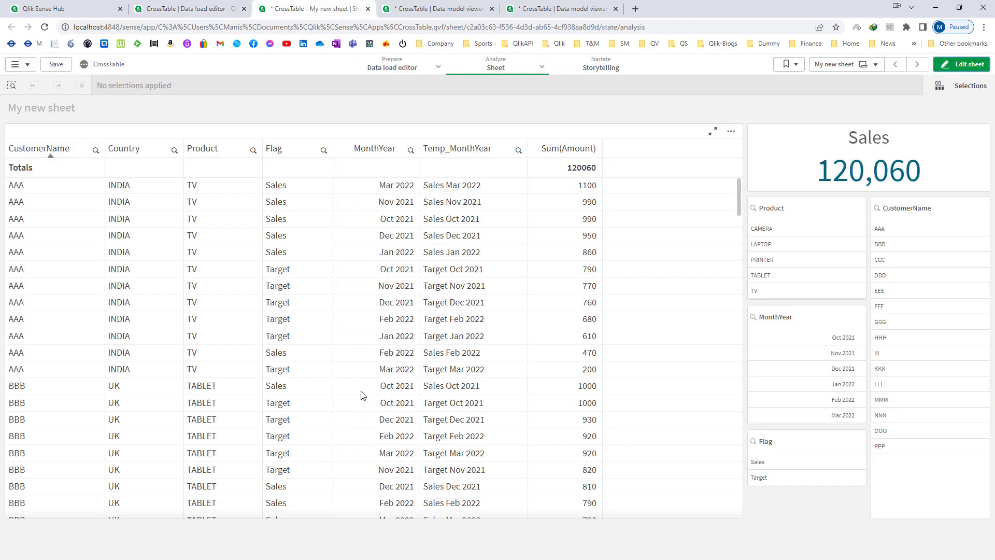
# Append Drop Field Temp_MonthYear; to the script, reload, and put the sheet into edit mode.
pyautogui.click(216, 15)
pyautogui.doubleClick(280, 426)
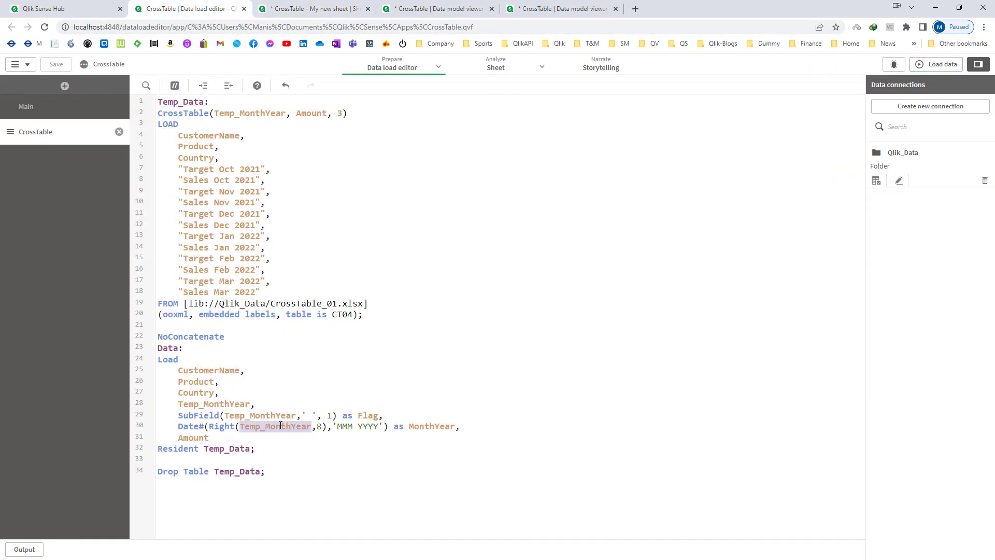
pyautogui.click(295, 469)
pyautogui.write('Drop Field Temp_MonthYear;')
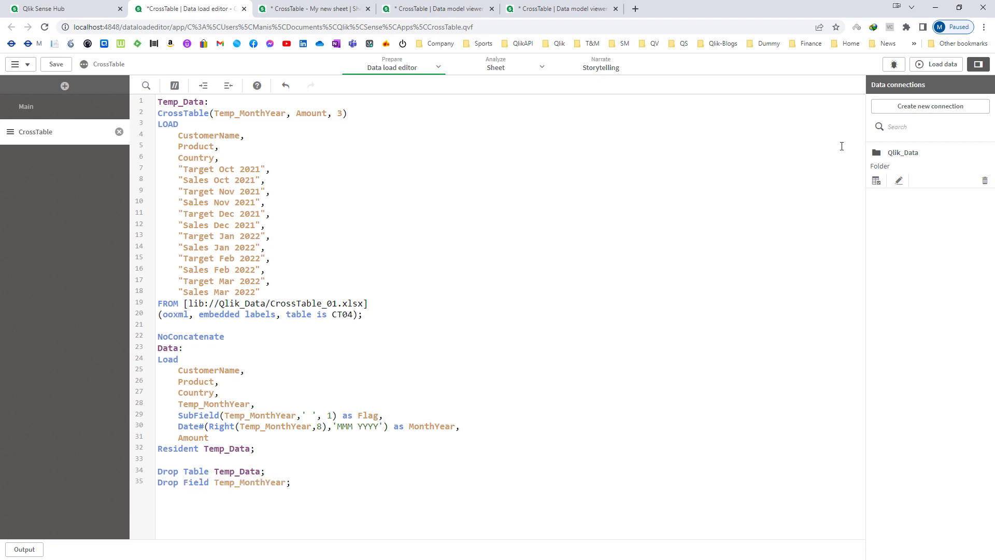
pyautogui.click(939, 64)
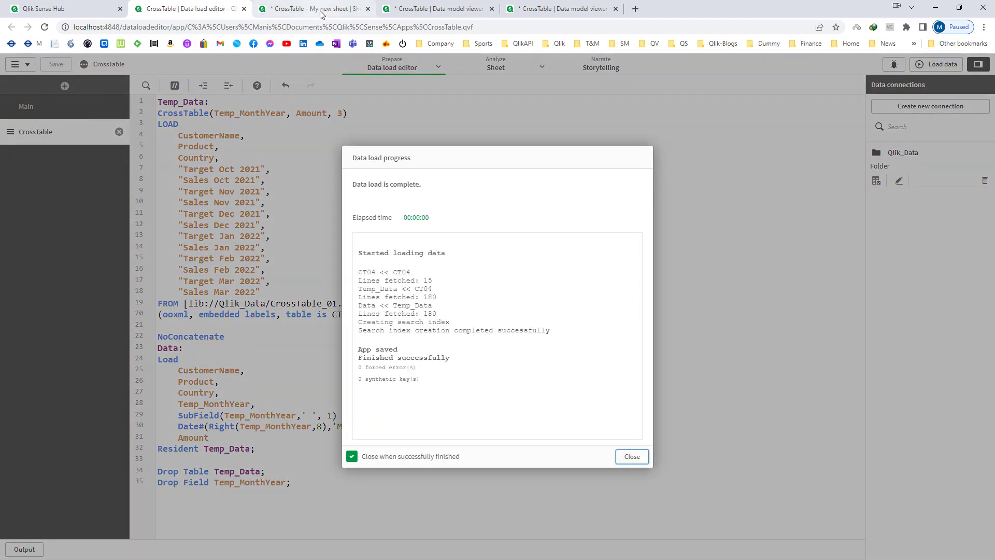
pyautogui.click(321, 14)
pyautogui.click(946, 68)
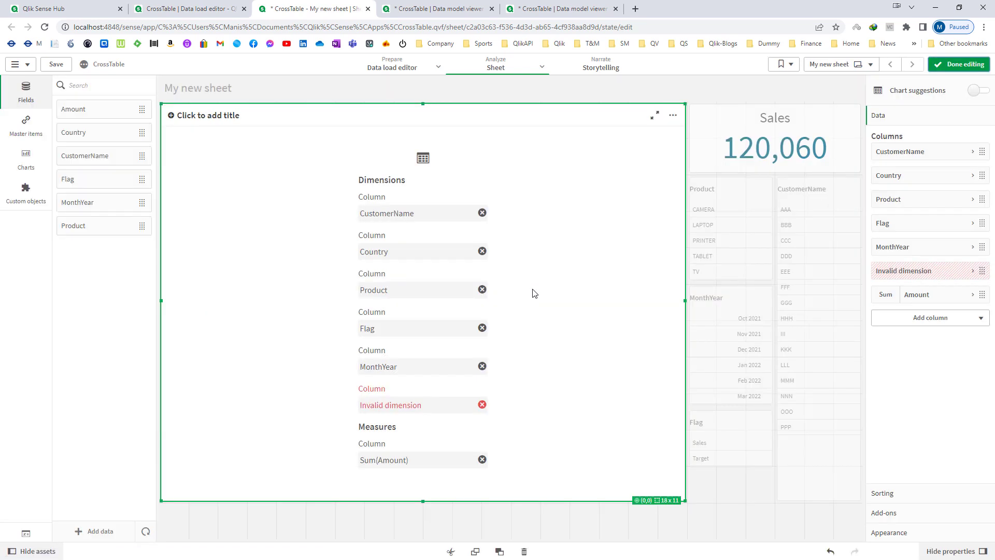
# Remove the invalid dimension, then shrink the Sales KPI to half height and duplicate it.
pyautogui.click(482, 404)
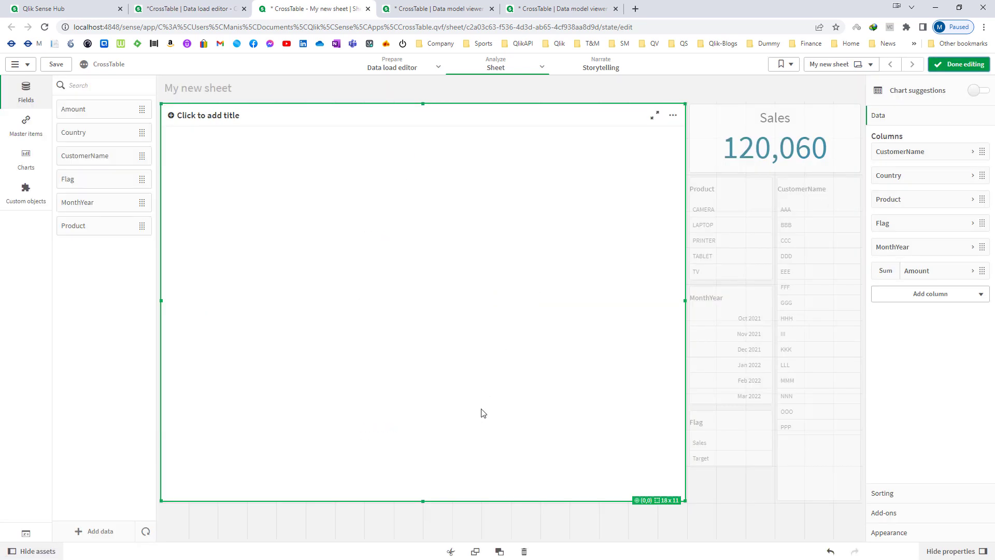
pyautogui.click(741, 140)
pyautogui.moveTo(776, 172); pyautogui.dragTo(785, 134)
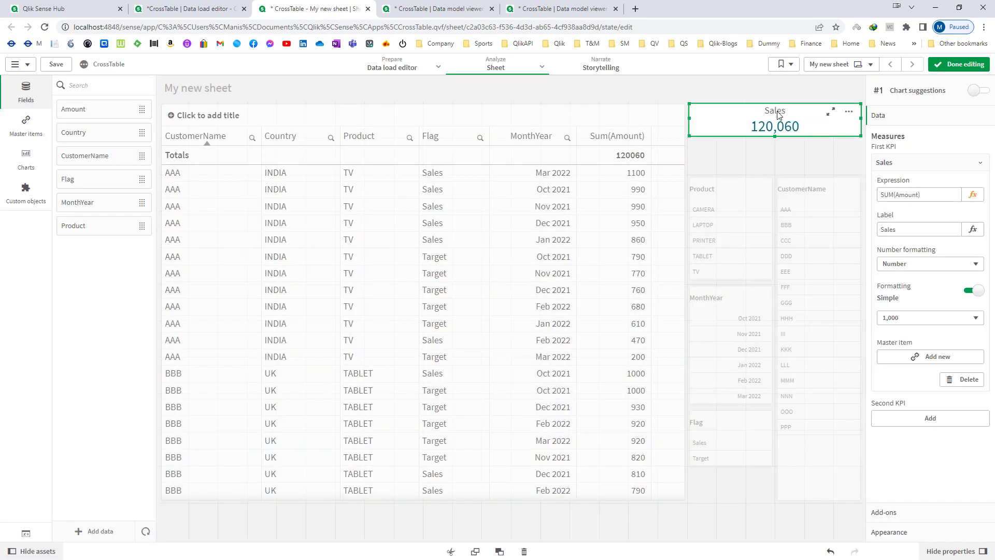
pyautogui.rightClick(777, 114)
pyautogui.click(792, 126)
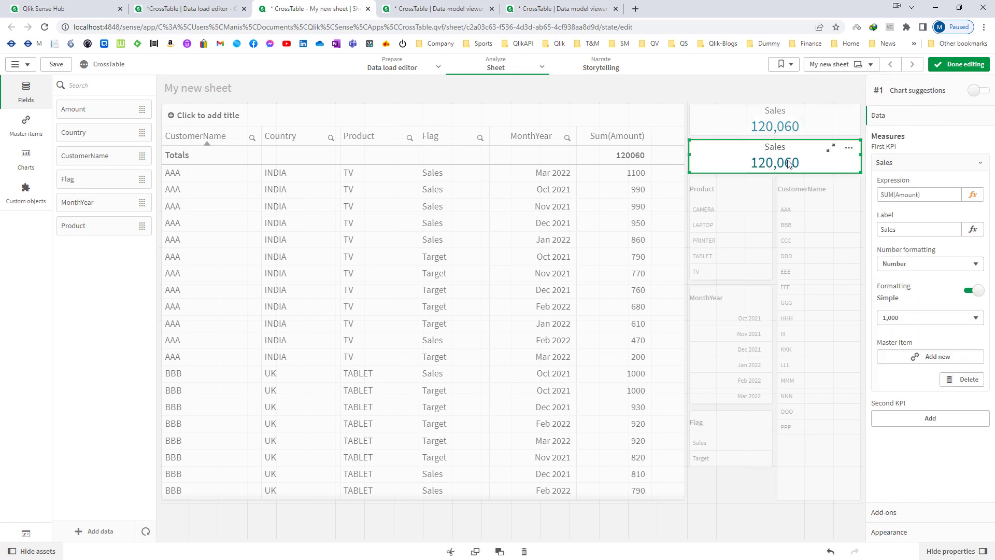
# Set the top KPI to SUM({<Flag={'Target'}>}Amount) and label it Target.
pyautogui.click(777, 124)
pyautogui.doubleClick(909, 195)
pyautogui.click(972, 194)
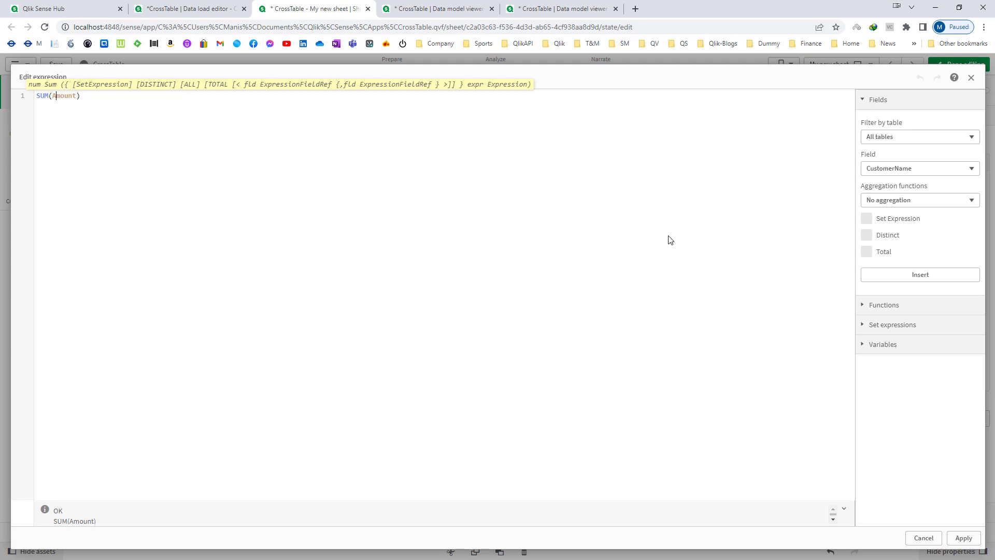
pyautogui.write('{<F')
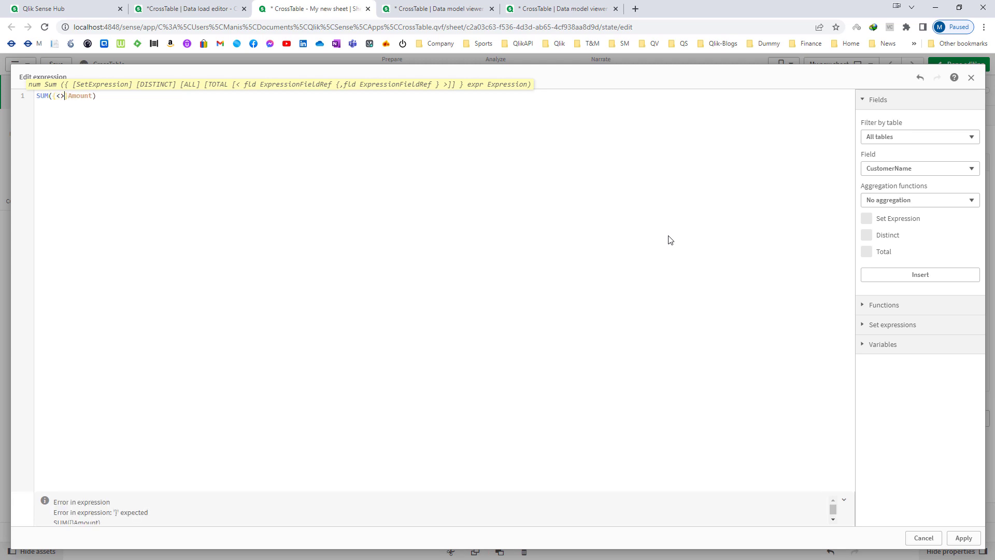
pyautogui.write('lag = {')
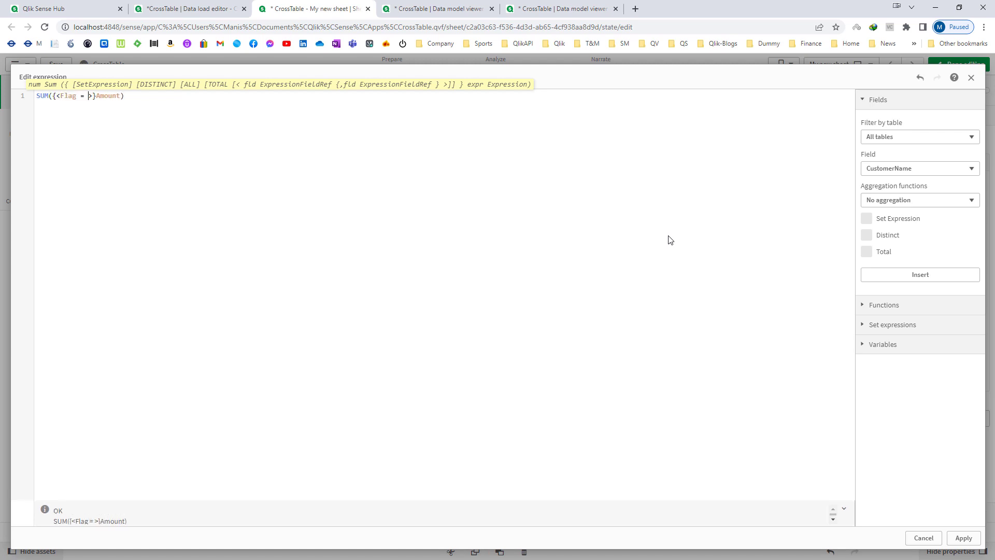
pyautogui.write("'Target")
pyautogui.hotkey('ctrl', 'a')
pyautogui.hotkey('ctrl', 'c')
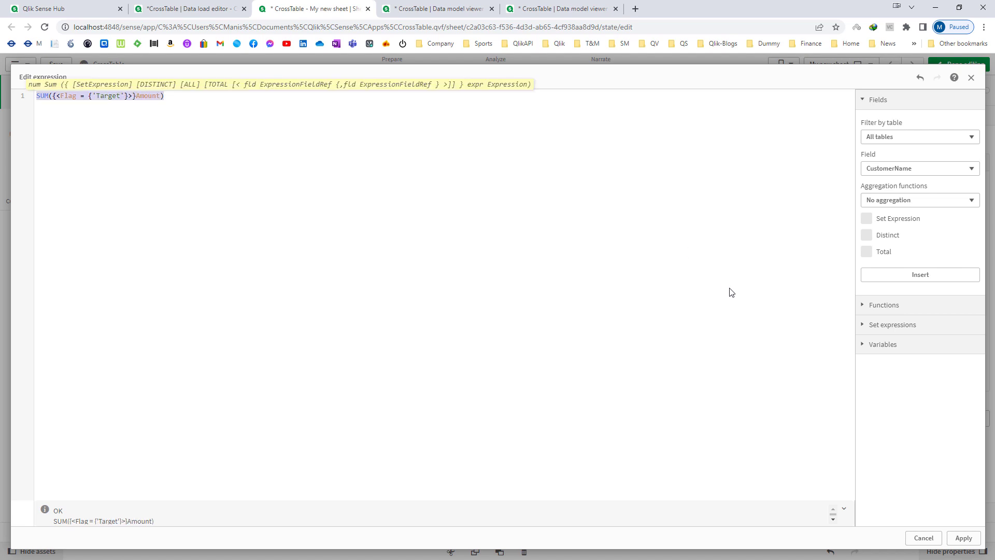
pyautogui.click(963, 537)
pyautogui.doubleClick(915, 229)
pyautogui.write('Target')
# Give the duplicate KPI the Sales version of the Flag set expression and finish editing.
pyautogui.click(772, 155)
pyautogui.click(917, 195)
pyautogui.hotkey('ctrl', 'v')
pyautogui.doubleClick(914, 196)
pyautogui.write('Sales')
pyautogui.press('Tab')
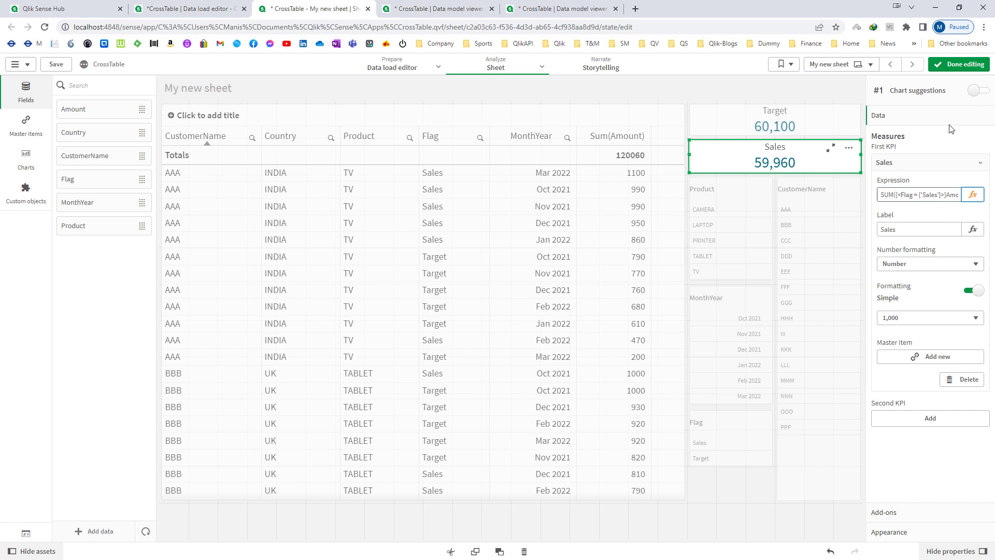
pyautogui.click(958, 64)
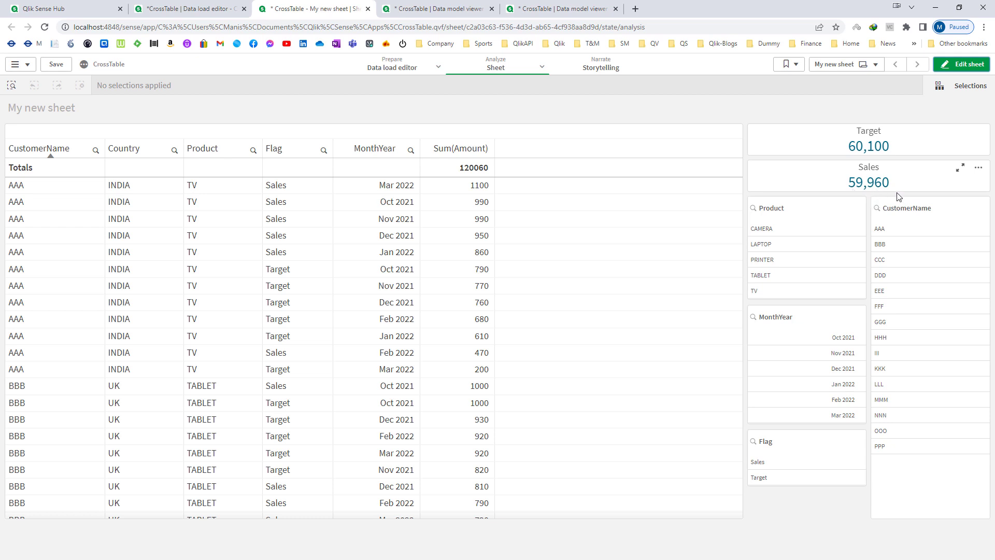
pyautogui.click(886, 243)
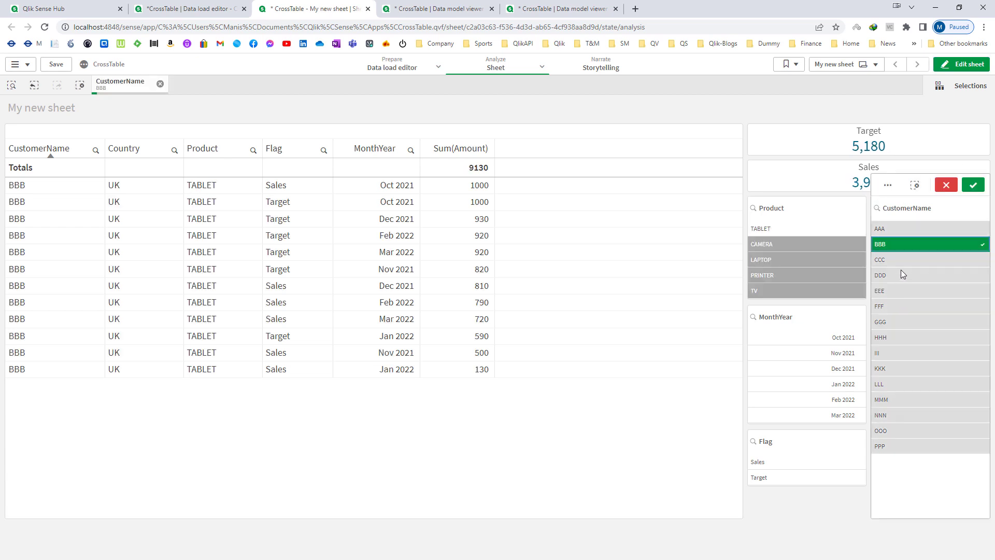
pyautogui.click(973, 184)
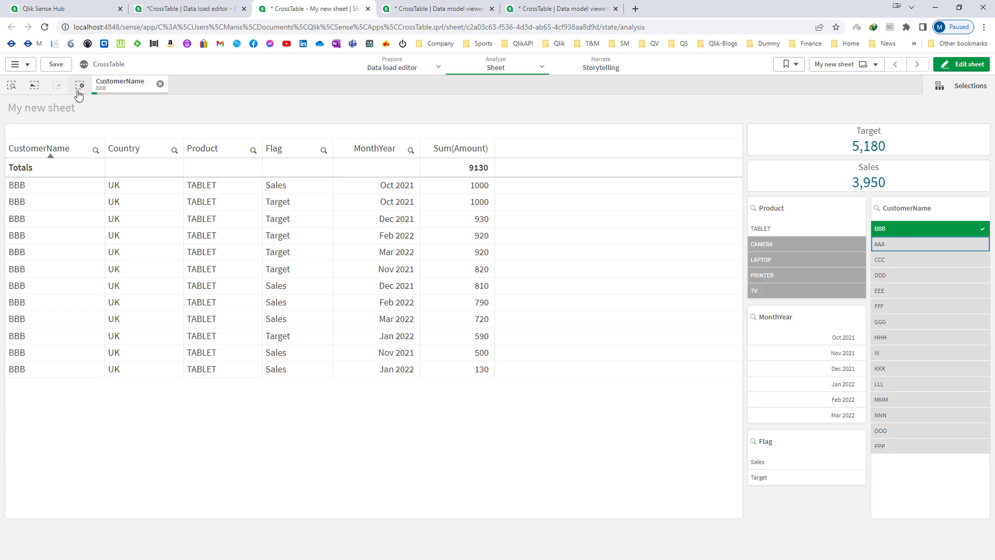
pyautogui.click(908, 339)
pyautogui.click(906, 400)
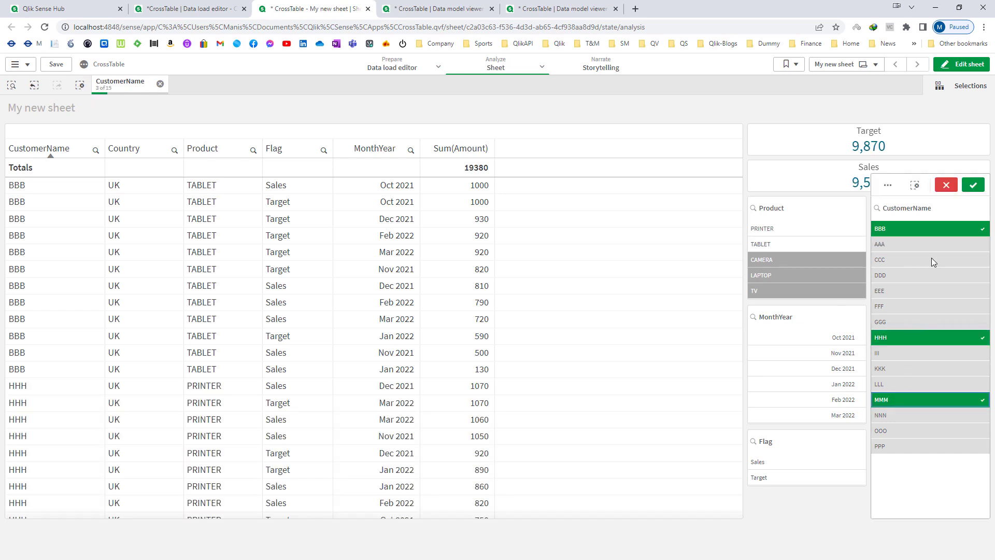
pyautogui.click(976, 187)
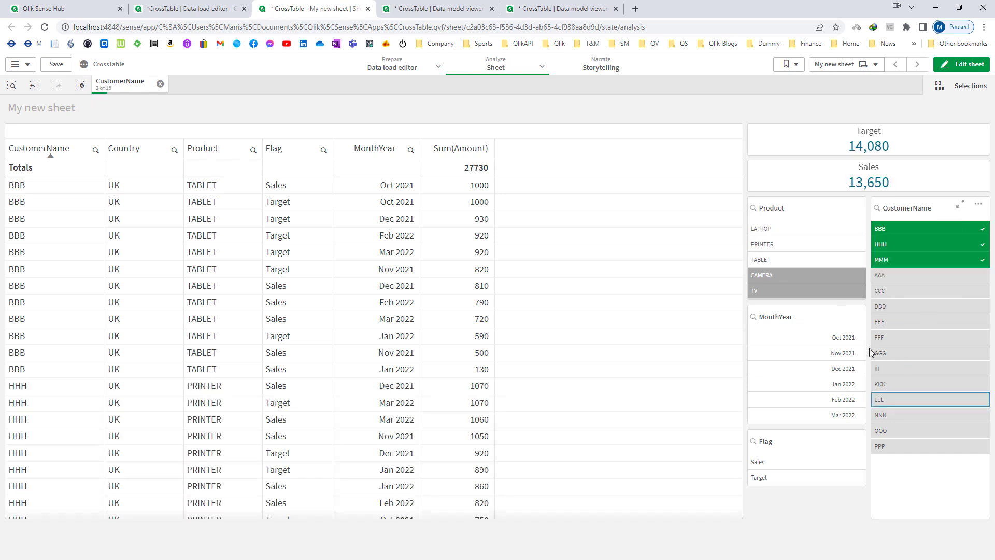
pyautogui.click(841, 353)
pyautogui.click(852, 295)
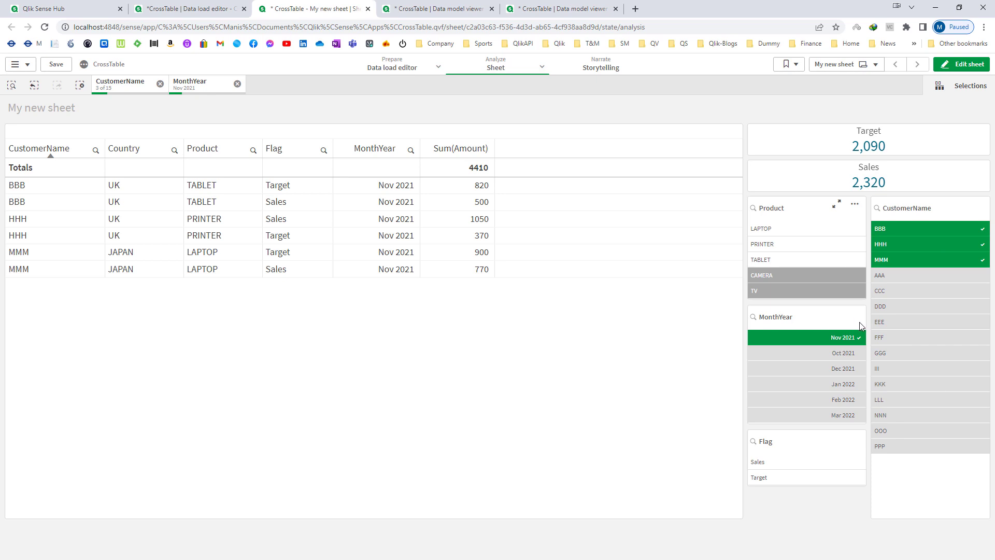
pyautogui.click(841, 368)
pyautogui.click(850, 293)
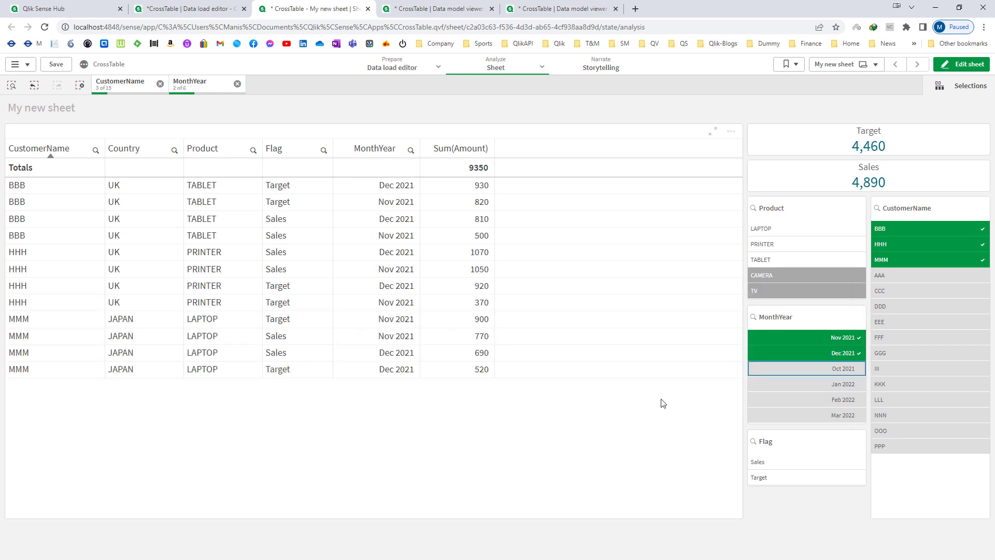
pyautogui.click(80, 85)
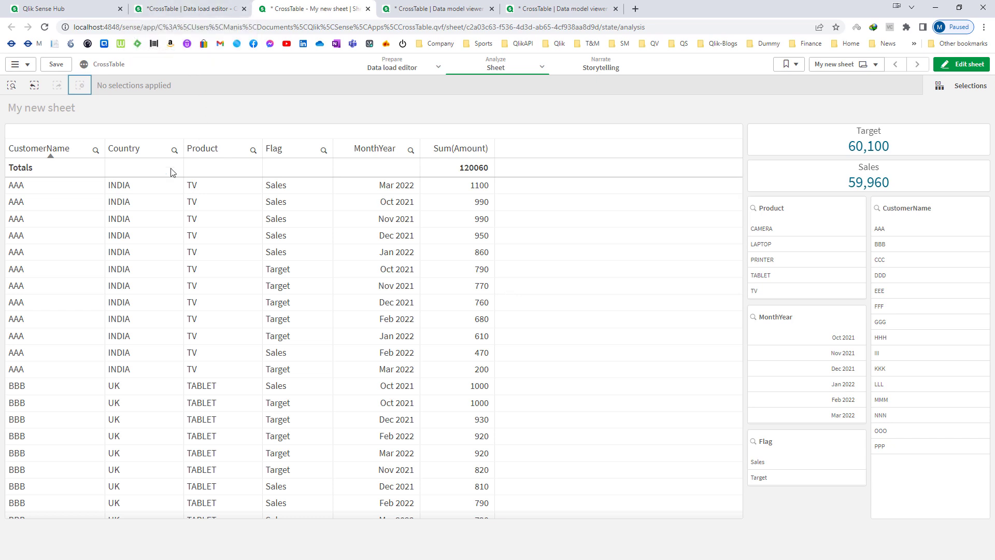
pyautogui.hotkey('alt', 'Tab')
# Review the month headers in row 1 of the CT04 sheet, starting at Target Oct 2021.
pyautogui.click(394, 298)
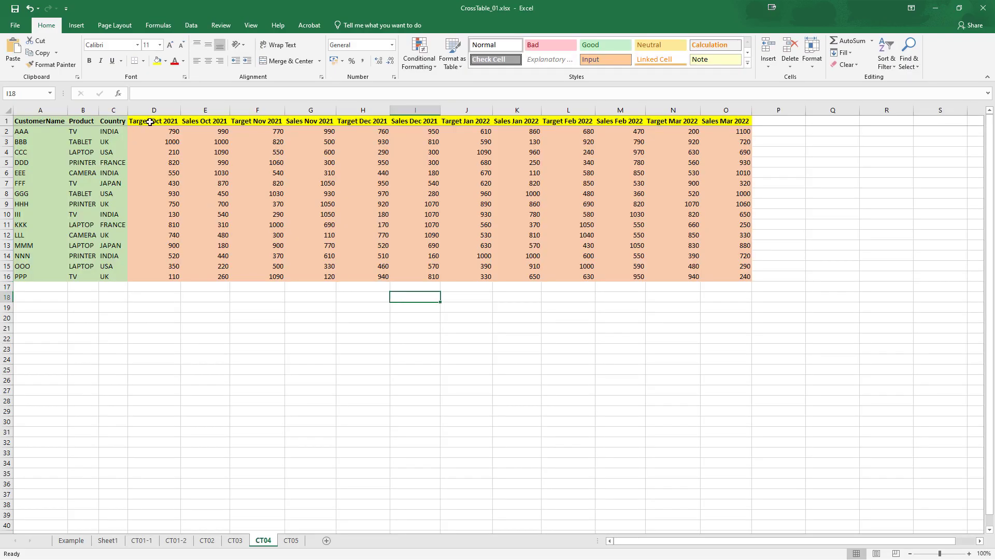
pyautogui.click(151, 122)
pyautogui.moveTo(183, 123); pyautogui.dragTo(736, 111)
pyautogui.click(685, 162)
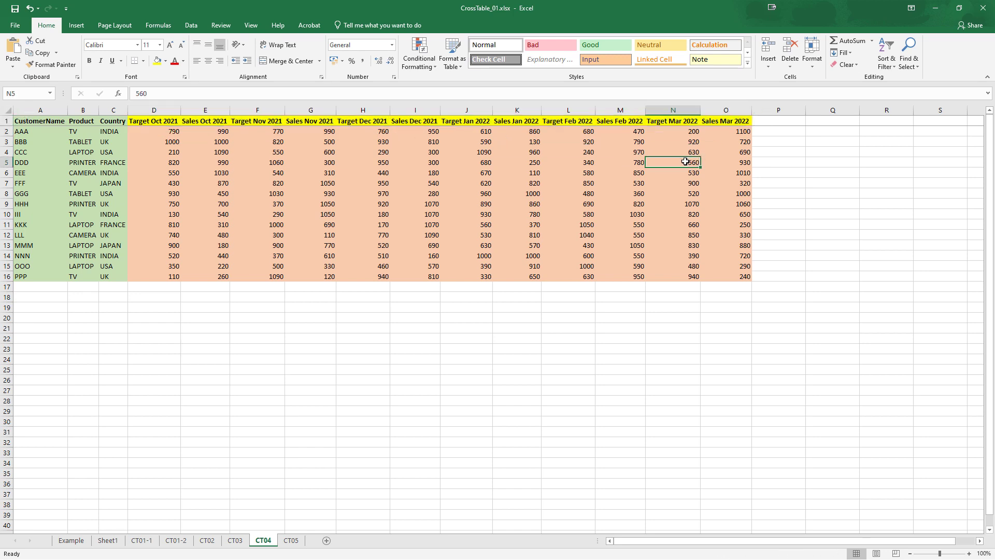
# On CT05, inspect the merged Target and Sales headers with their month columns and values.
pyautogui.click(291, 539)
pyautogui.click(229, 121)
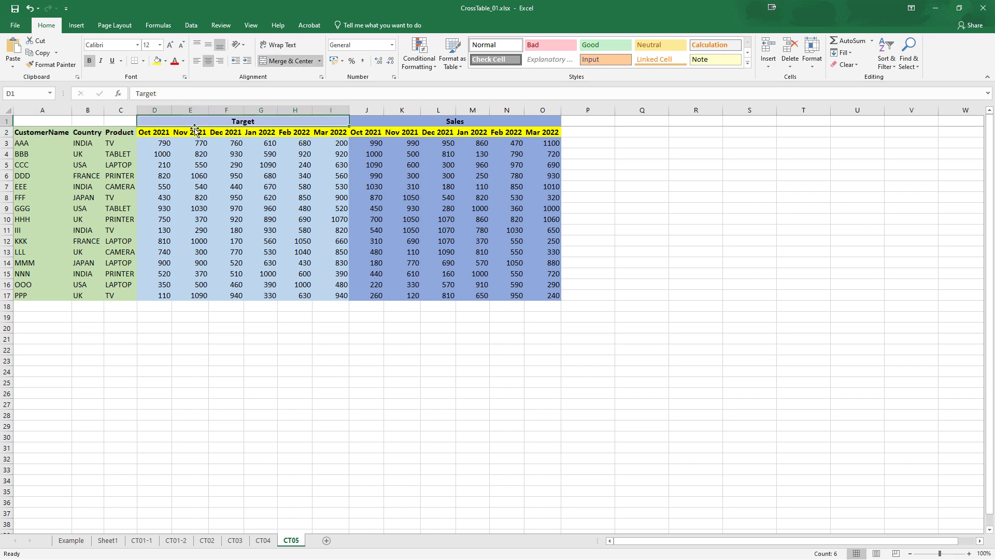
pyautogui.moveTo(154, 135); pyautogui.dragTo(332, 295)
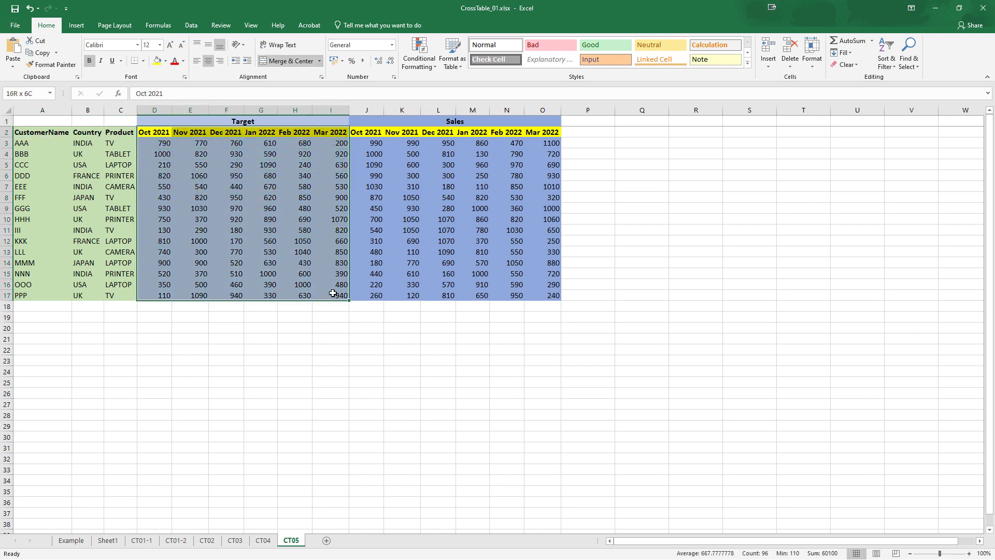
pyautogui.click(324, 325)
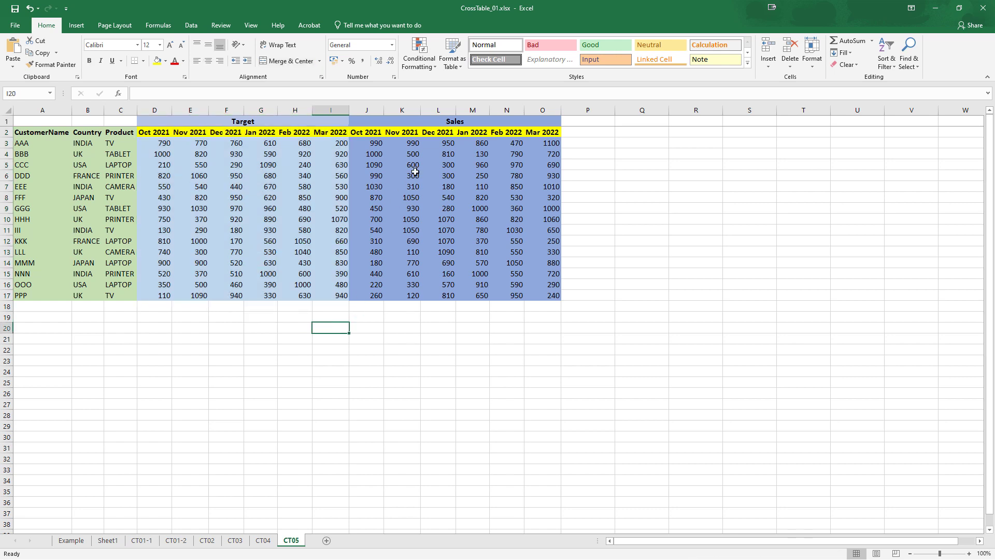
pyautogui.click(449, 121)
pyautogui.click(367, 135)
pyautogui.moveTo(397, 143); pyautogui.dragTo(552, 296)
pyautogui.moveTo(591, 238); pyautogui.dragTo(616, 264)
pyautogui.click(616, 265)
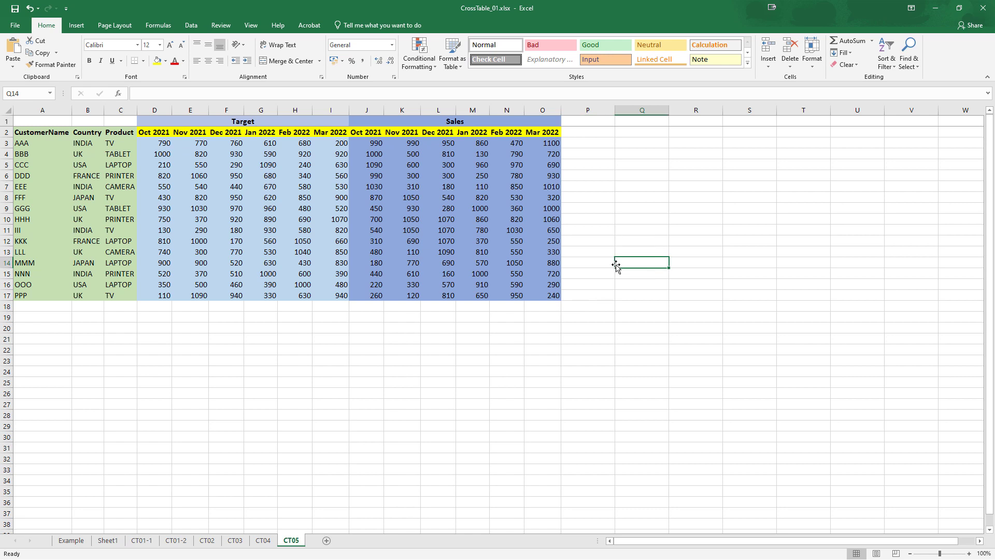
# Back in Qlik Sense's data load editor, delete the entire old load script.
pyautogui.click(935, 8)
pyautogui.click(187, 9)
pyautogui.hotkey('ctrl', 'a')
pyautogui.press('Delete')
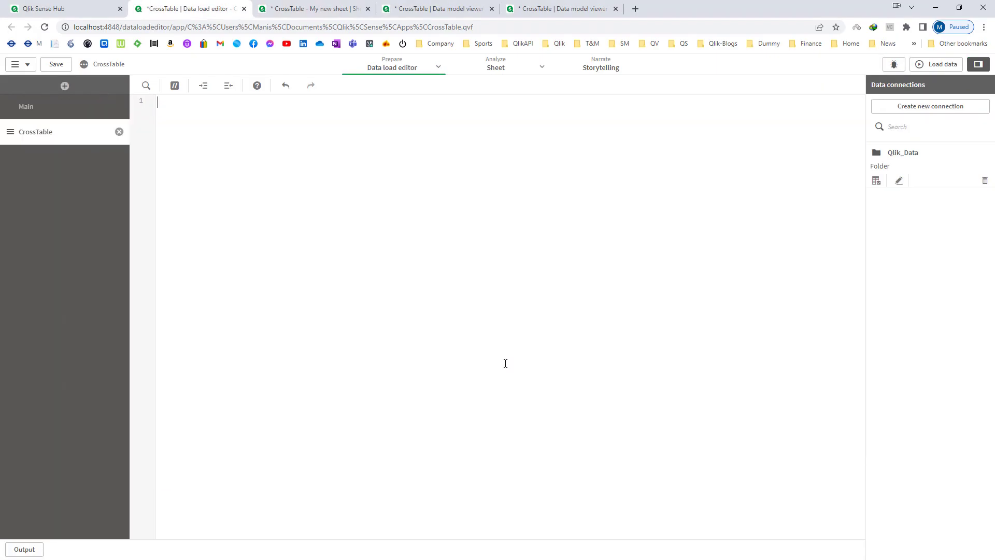
# Insert a load script for the CT05 sheet of CrossTable_01.xlsx, using the first row as header.
pyautogui.click(876, 180)
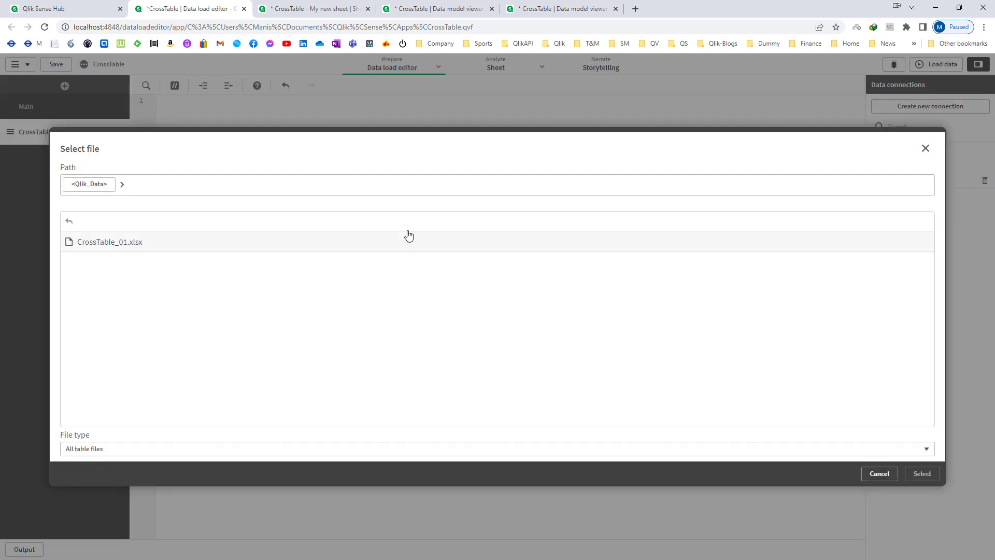
pyautogui.click(145, 242)
pyautogui.click(70, 290)
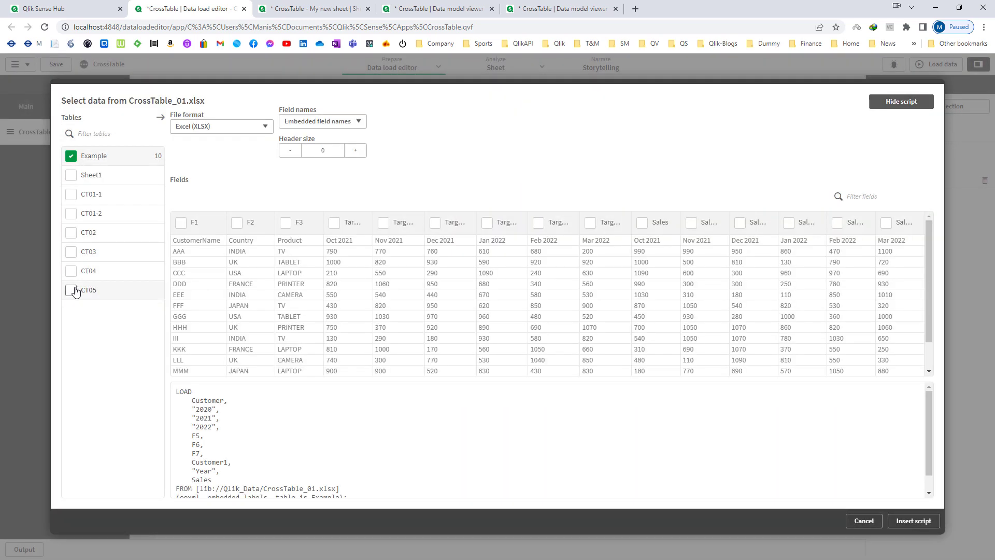
pyautogui.click(70, 156)
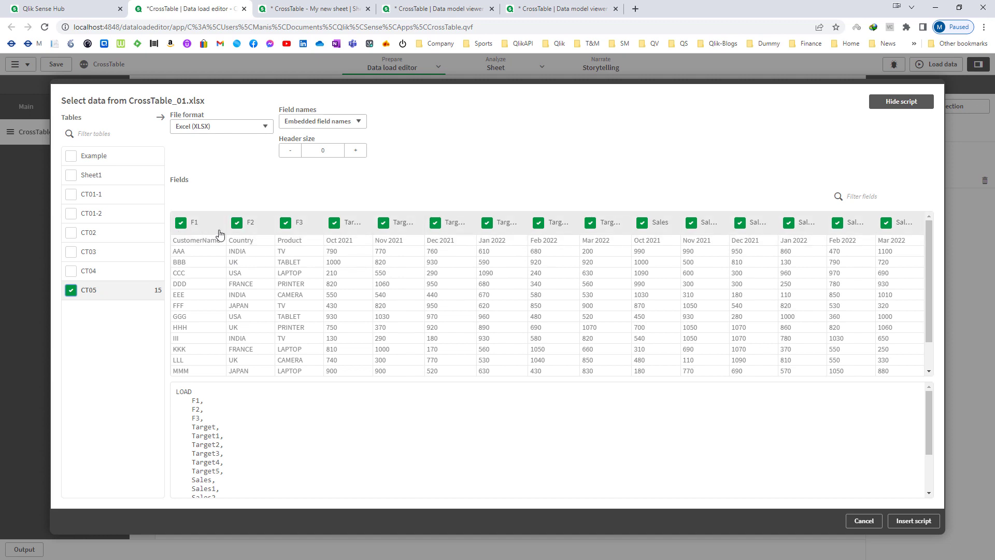
pyautogui.click(355, 151)
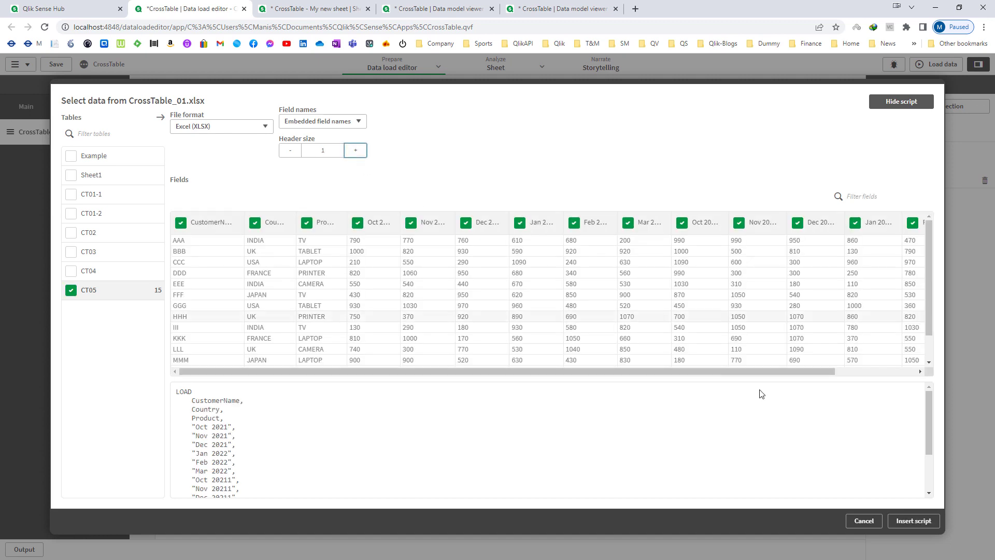
pyautogui.click(912, 521)
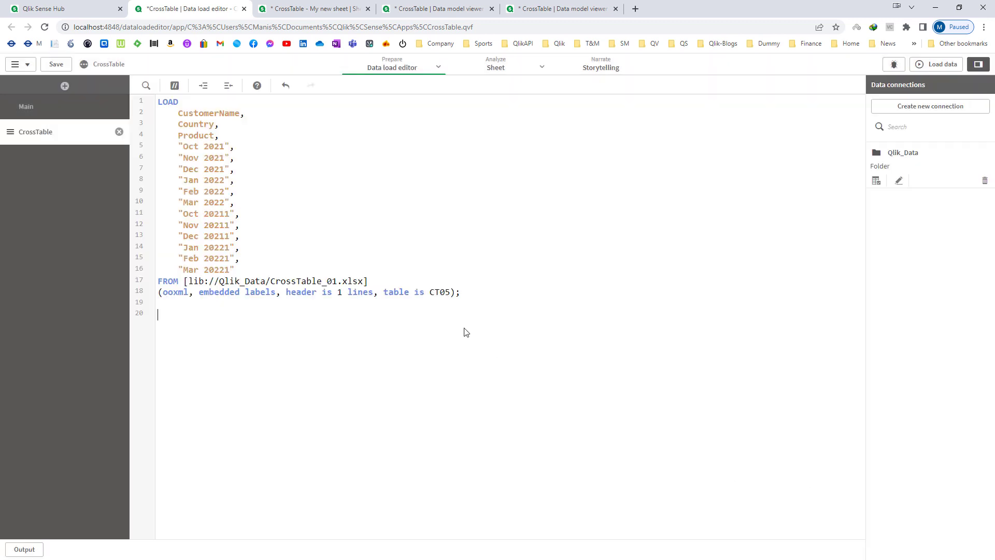
# Label the load Temp_Data: with CrossTable(Temp_MonthYear, Amount, 3) above LOAD, and reload.
pyautogui.press('Return')
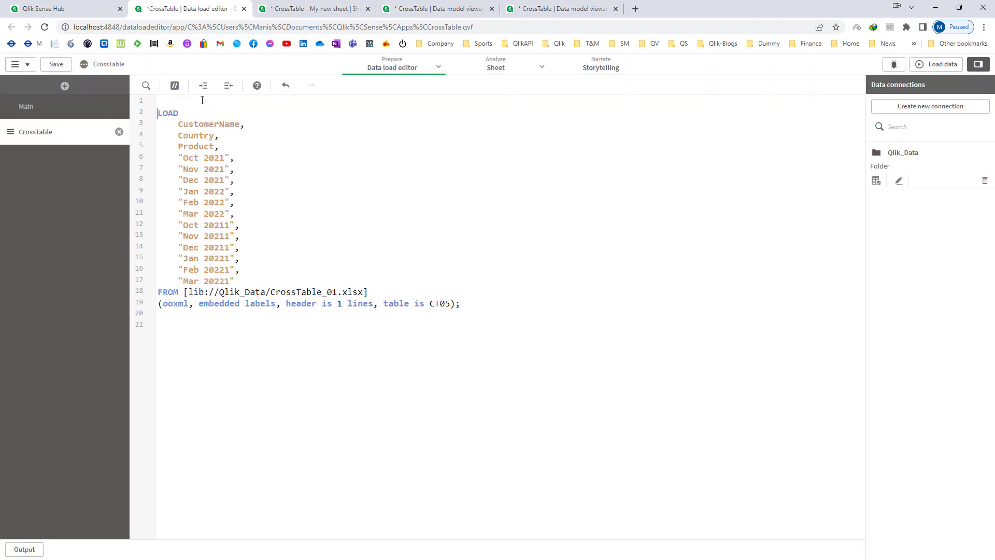
pyautogui.write('Temp_Data:')
pyautogui.press('Return')
pyautogui.write('CrossTable(')
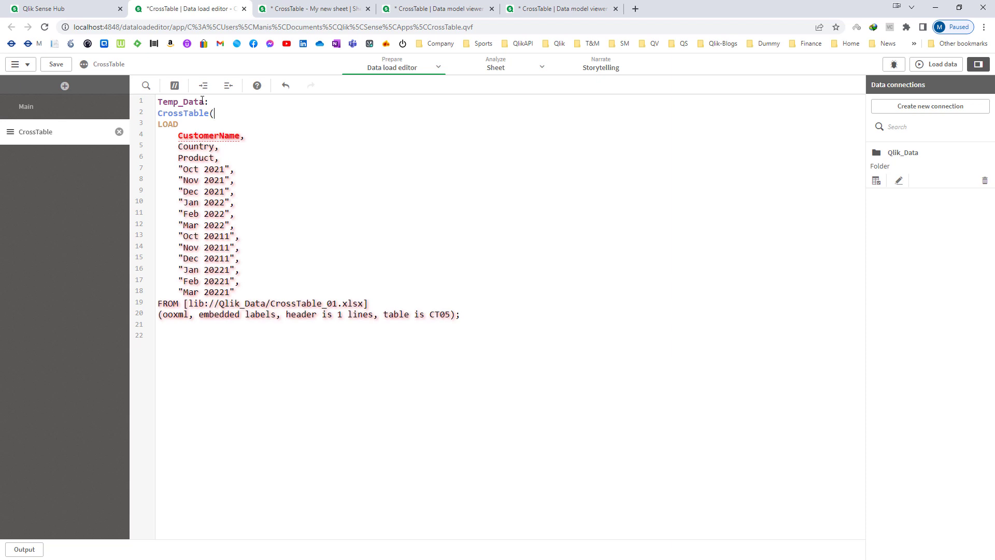
pyautogui.write('Temp_Mont')
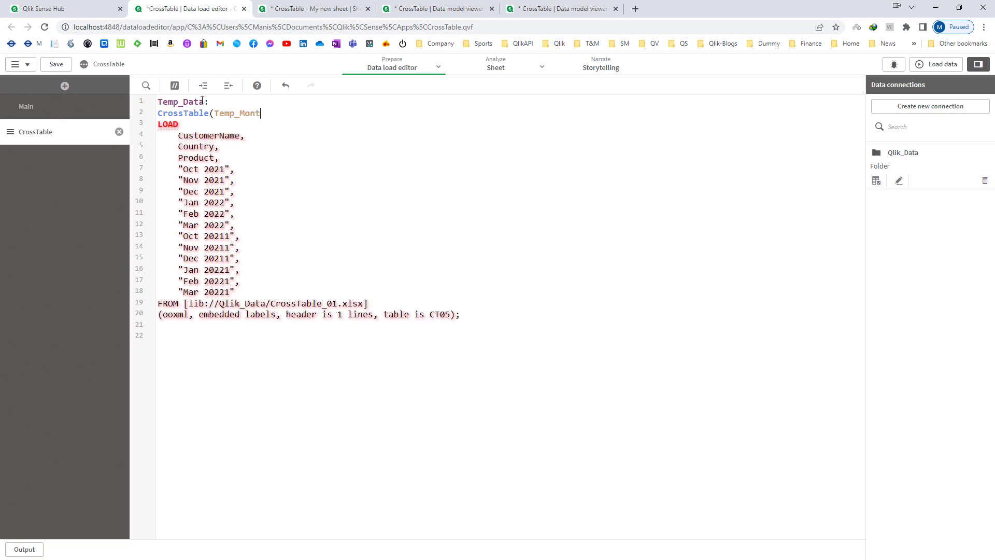
pyautogui.write('hYear, ')
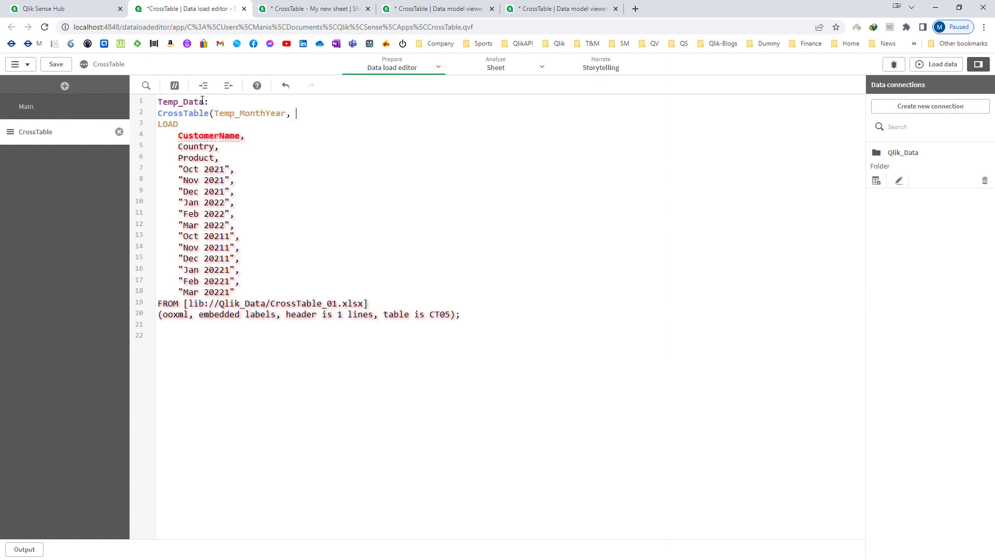
pyautogui.write('Amount')
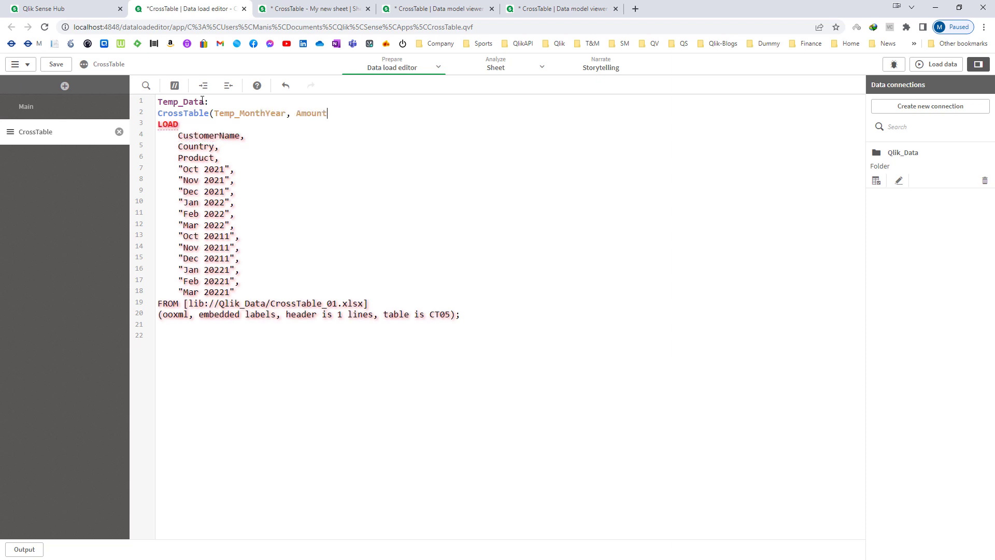
pyautogui.write(', 3)')
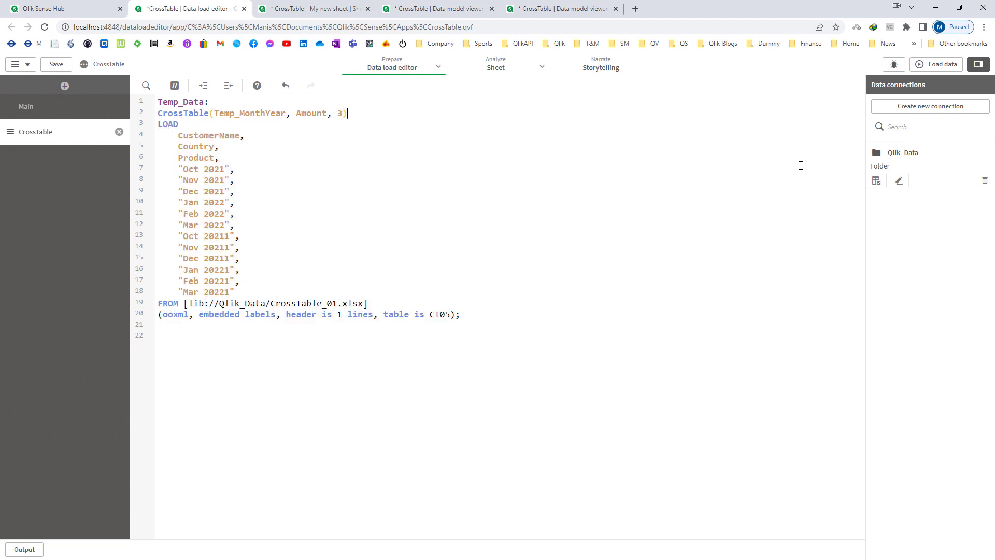
pyautogui.click(936, 64)
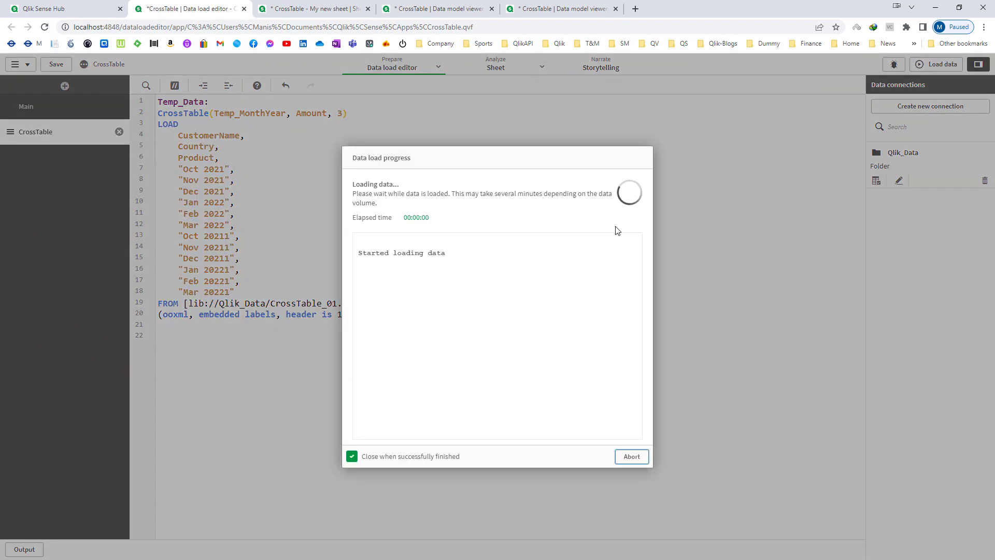
# Open the table sheet in edit mode and delete both invalid dimensions.
pyautogui.click(633, 456)
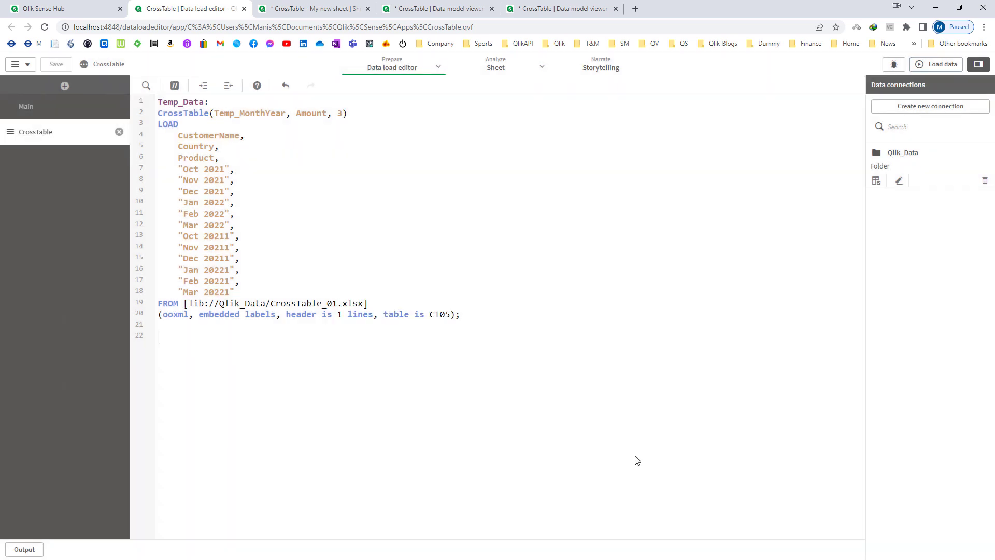
pyautogui.click(287, 14)
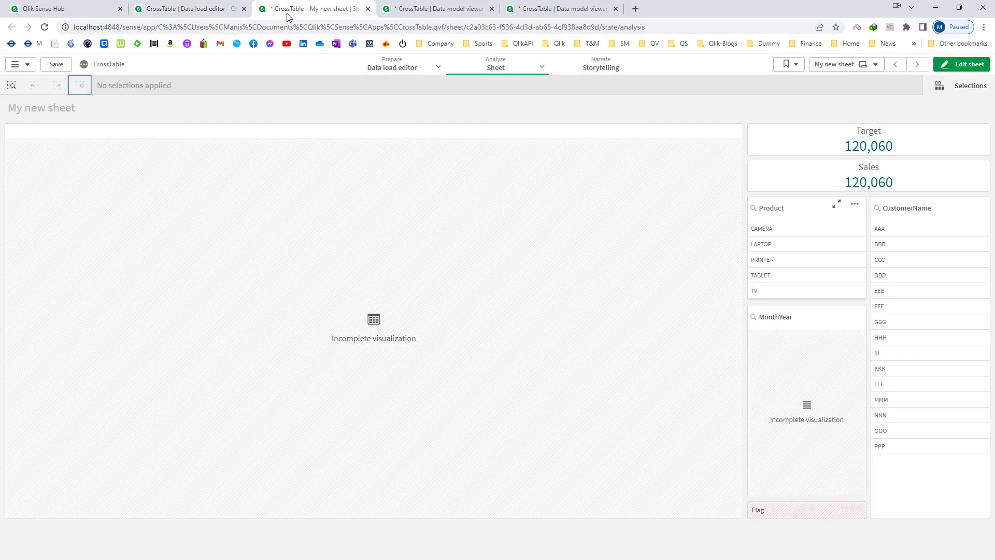
pyautogui.click(959, 66)
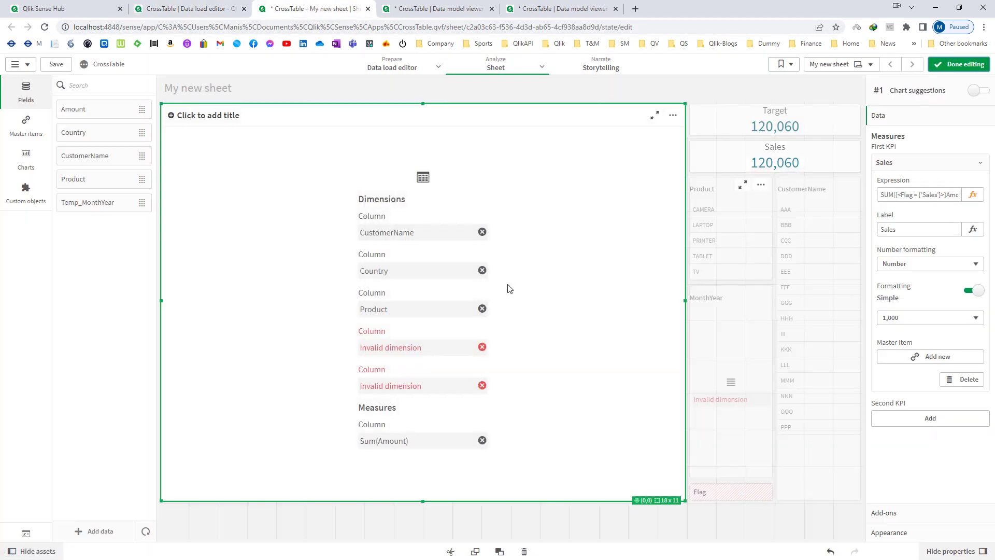
pyautogui.click(481, 347)
pyautogui.click(482, 367)
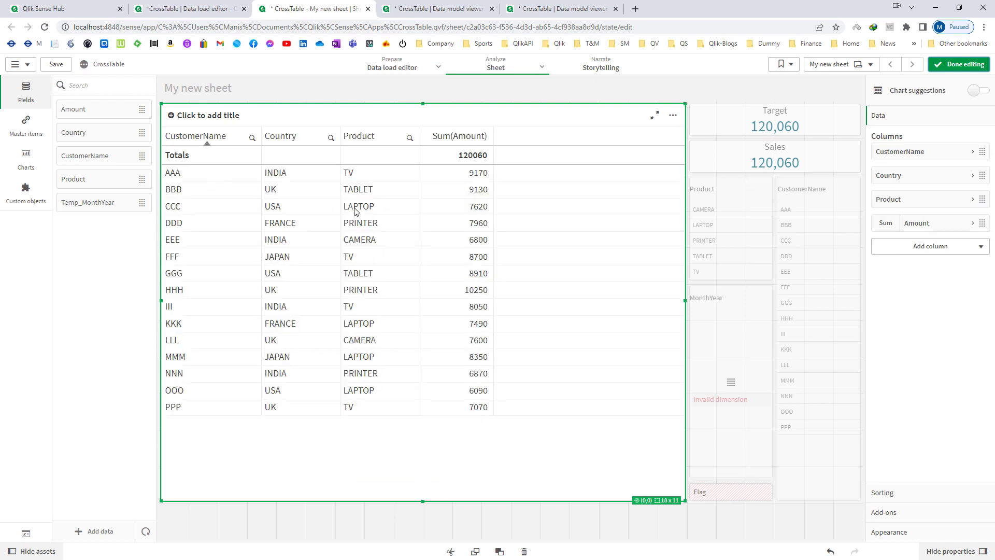
# Add Temp_MonthYear as a table column placed before Sum(Amount) and finish editing.
pyautogui.moveTo(102, 218); pyautogui.dragTo(332, 261)
pyautogui.click(441, 270)
pyautogui.moveTo(883, 248); pyautogui.dragTo(887, 223)
pyautogui.hotkey('ctrl', 'e')
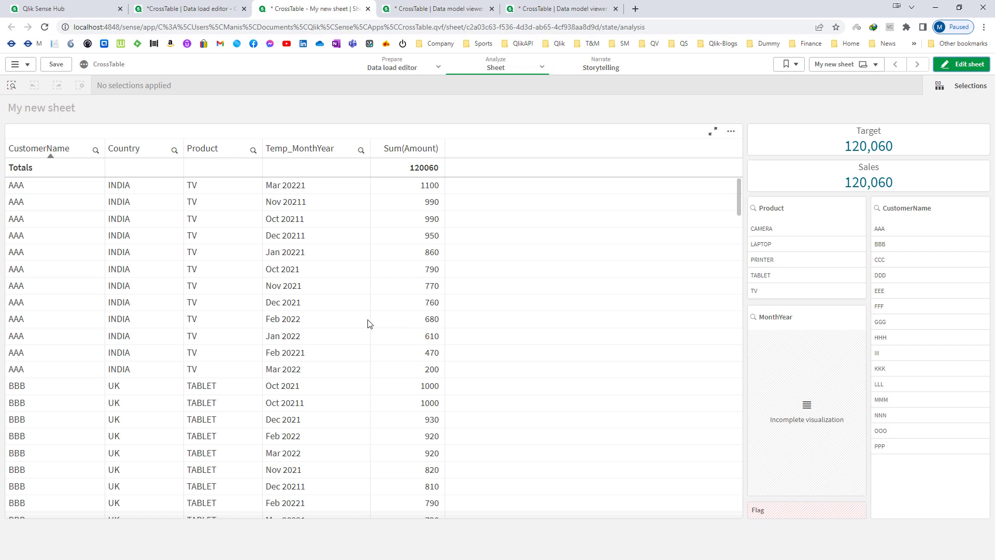
pyautogui.hotkey('alt', 'Tab')
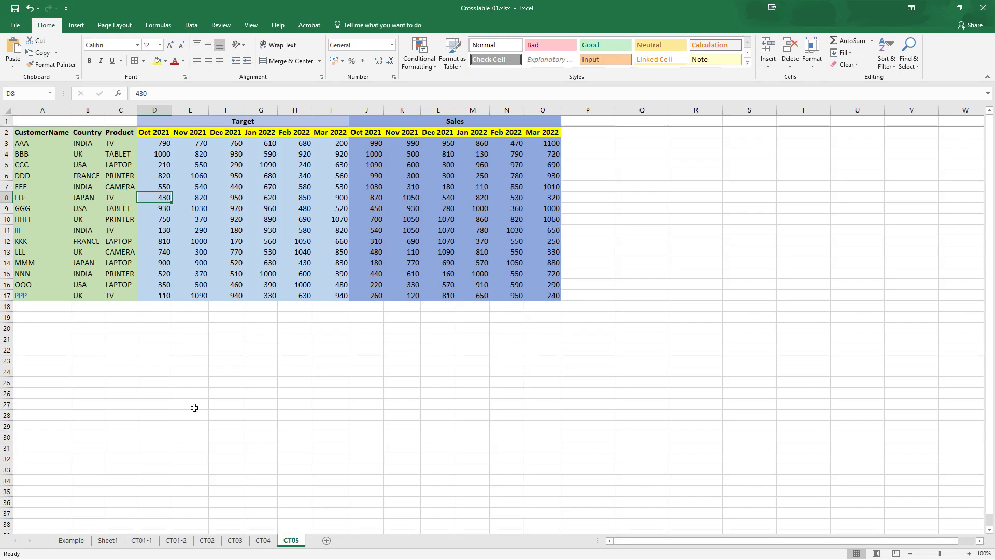
# Inspect CT05's Oct 2021 headers in D2 and J2 and the merged Target header, then reopen the load script.
pyautogui.click(152, 133)
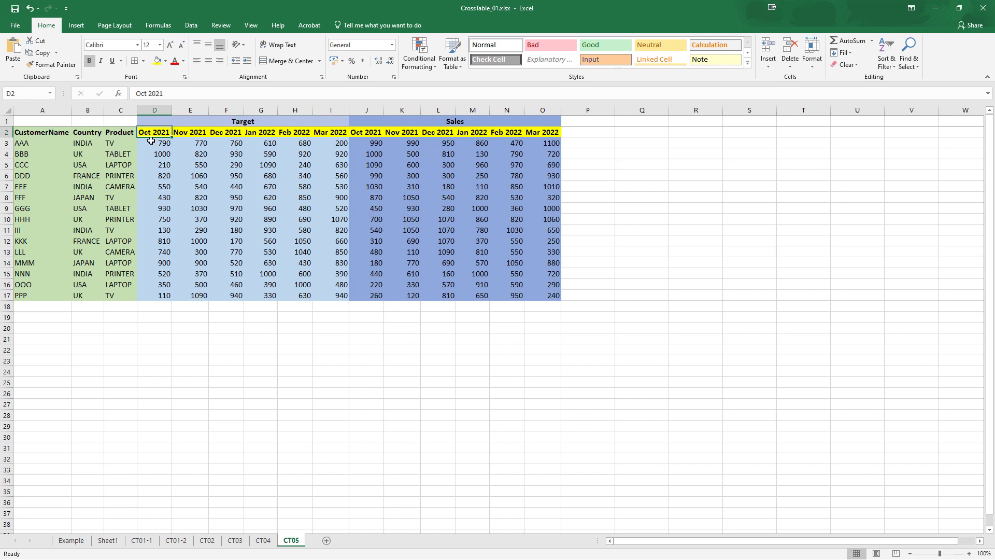
pyautogui.hotkey('ctrl', 'space')
pyautogui.click(243, 121)
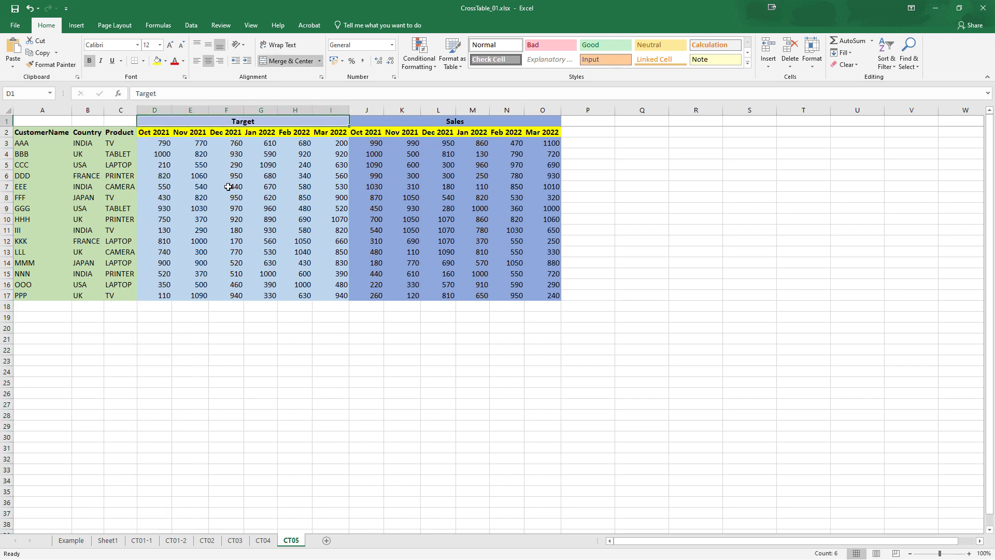
pyautogui.click(363, 134)
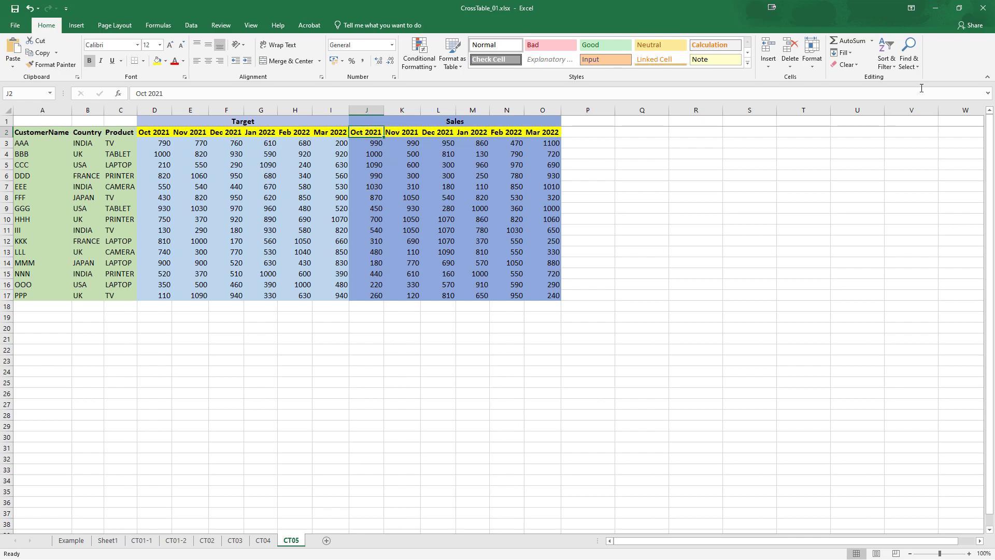
pyautogui.click(935, 7)
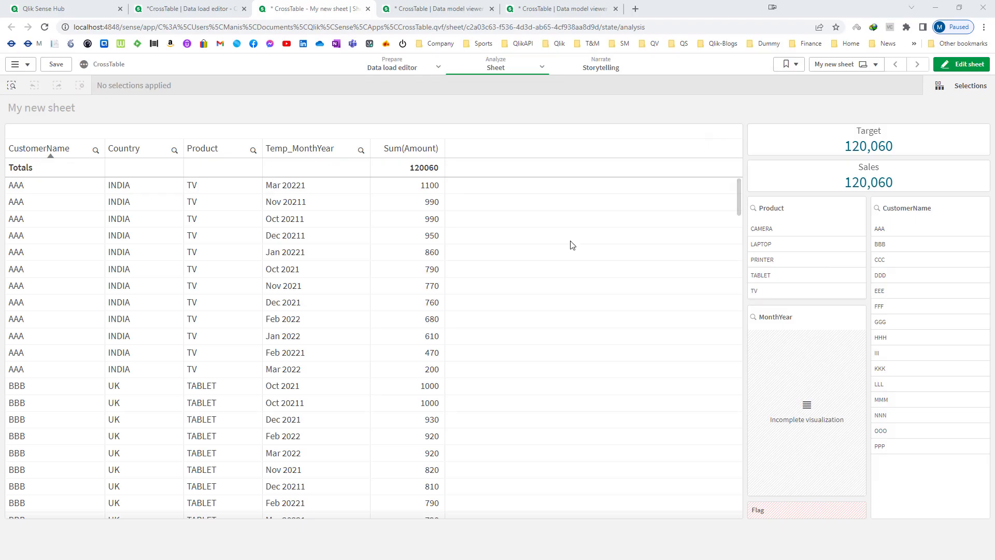
pyautogui.click(209, 14)
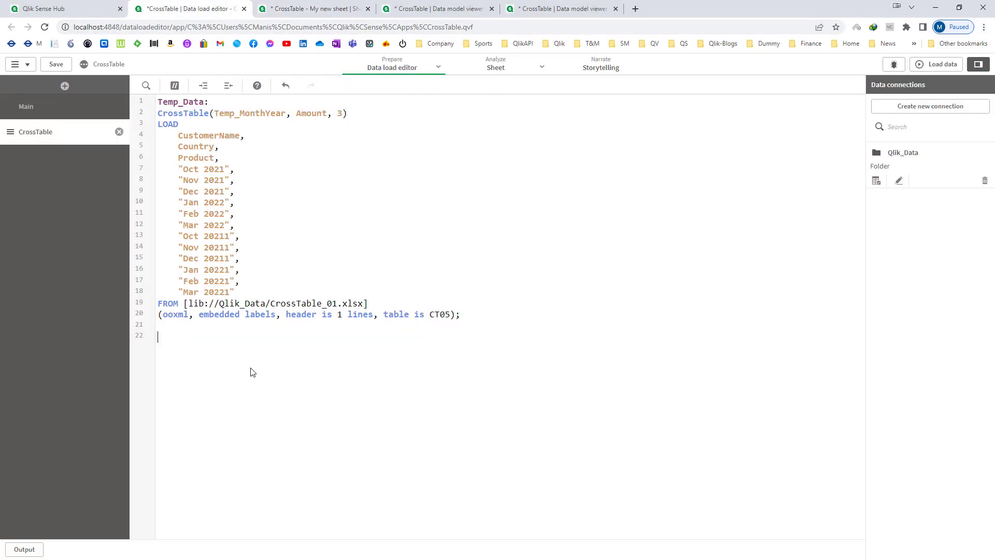
# Start a 'Data:' Load statement listing CustomerName, Country and Product.
pyautogui.write(':')
pyautogui.press('Return')
pyautogui.write('Load')
pyautogui.press('Return')
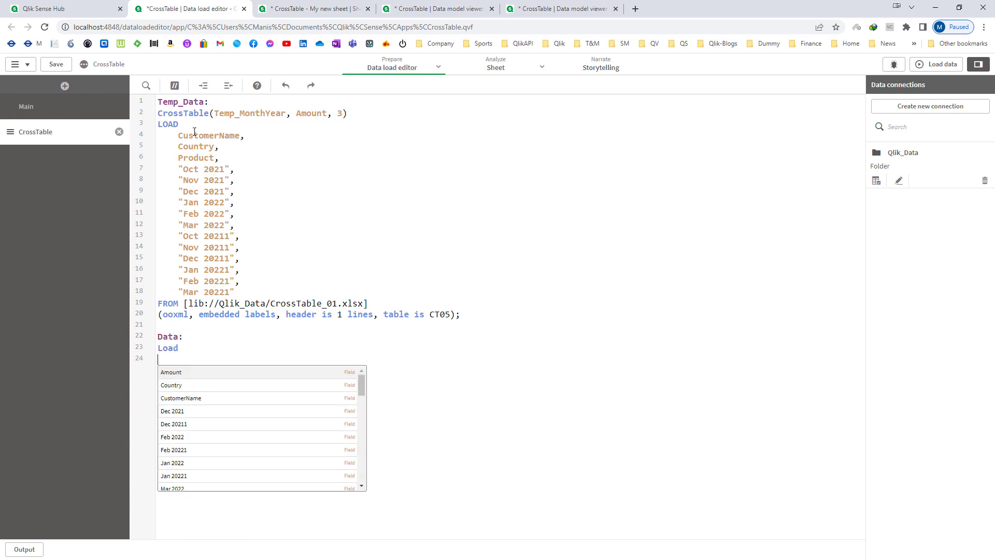
pyautogui.moveTo(181, 137); pyautogui.dragTo(218, 161)
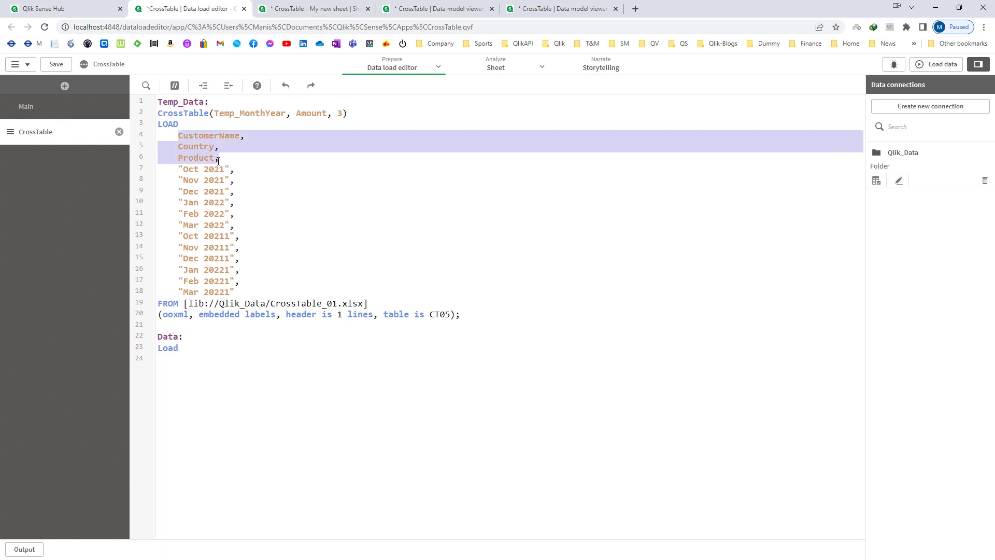
pyautogui.hotkey('ctrl', 'c')
pyautogui.click(177, 379)
pyautogui.hotkey('ctrl', 'v')
# Append the Temp_MonthYear and Amount field names to the Load field list.
pyautogui.doubleClick(245, 113)
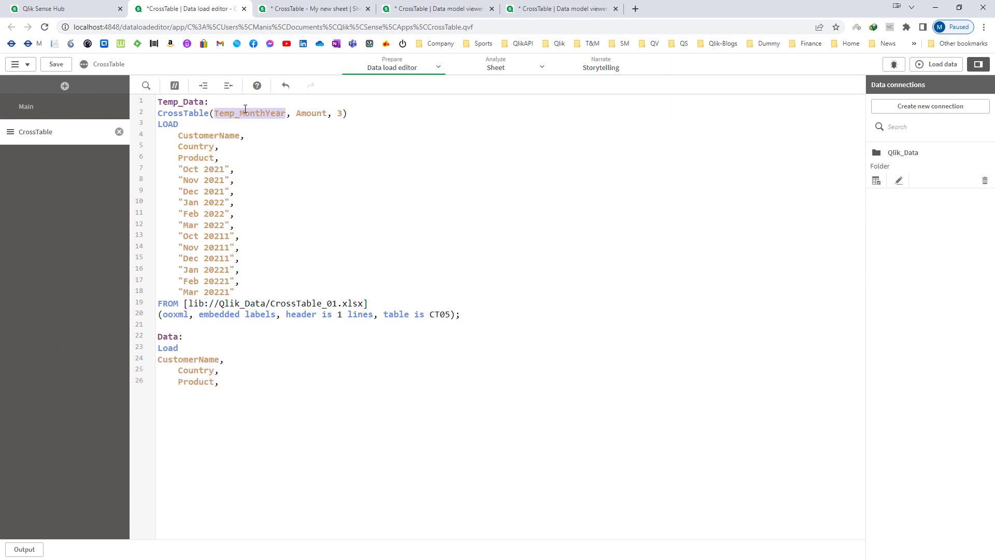
pyautogui.hotkey('ctrl', 'c')
pyautogui.click(207, 406)
pyautogui.hotkey('ctrl', 'v')
pyautogui.doubleClick(311, 113)
pyautogui.hotkey('ctrl', 'c')
pyautogui.click(340, 405)
pyautogui.hotkey('ctrl', 'v')
# Finish the load with 'Resident Temp_Data;' and add a 'Drop Table Temp_Data' line.
pyautogui.press('Up')
pyautogui.write('Resident ')
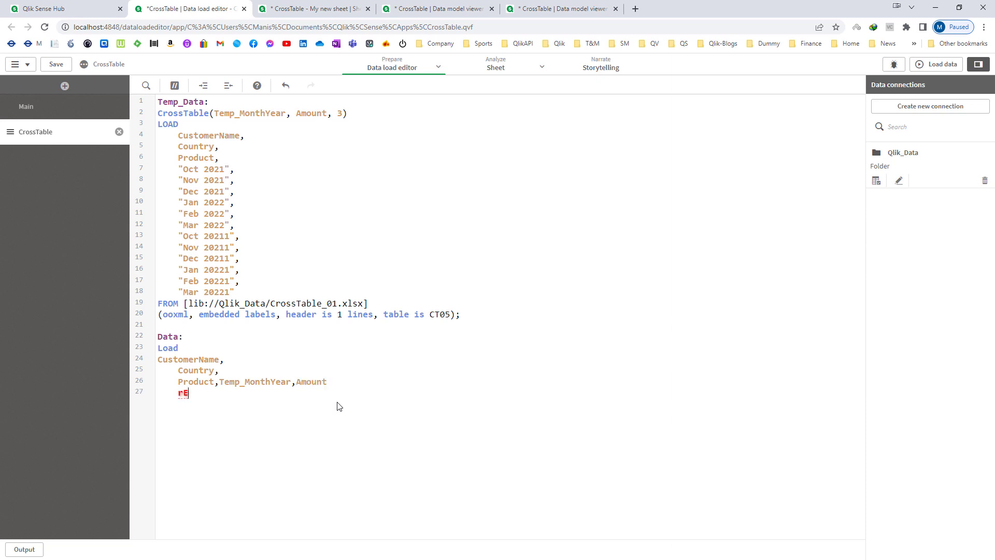
pyautogui.write('te')
pyautogui.press('Return')
pyautogui.write(';')
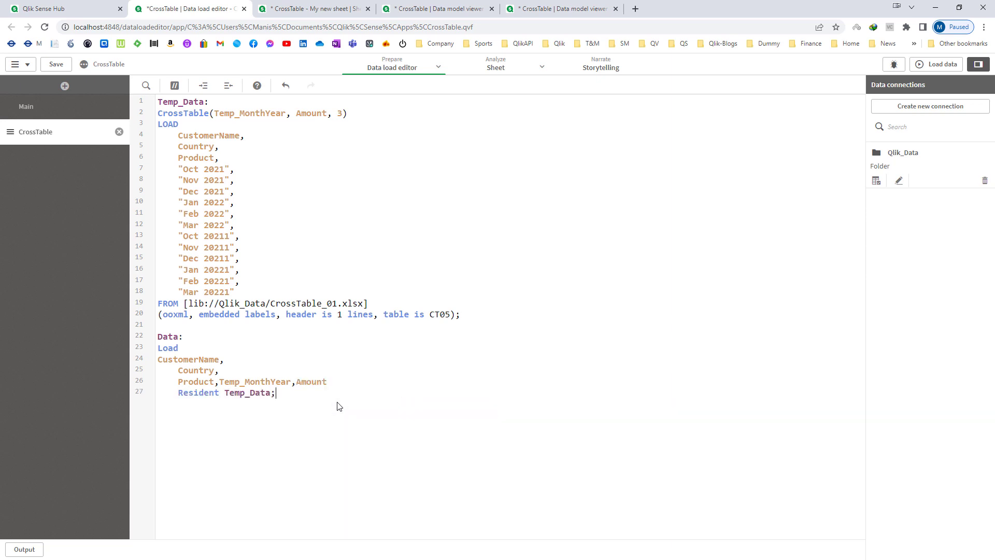
pyautogui.press('BackSpace')
pyautogui.write('Drop Table Temp_Data;')
# Put each field on its own line and add IF(Len(Temp_MonthYear) = 8, 'Target', 'Sales') as Flag.
pyautogui.press('Tab')
pyautogui.press('Down')
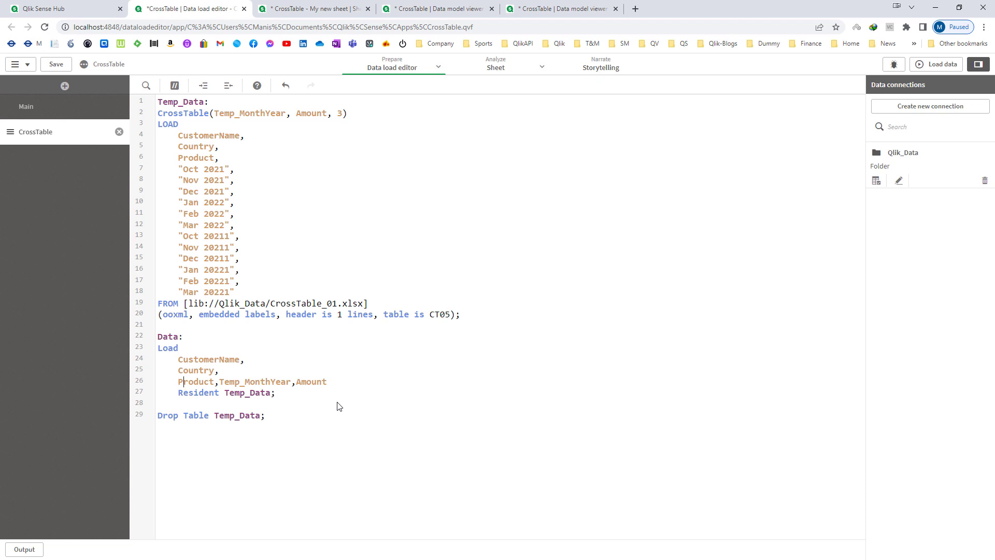
pyautogui.press('Return')
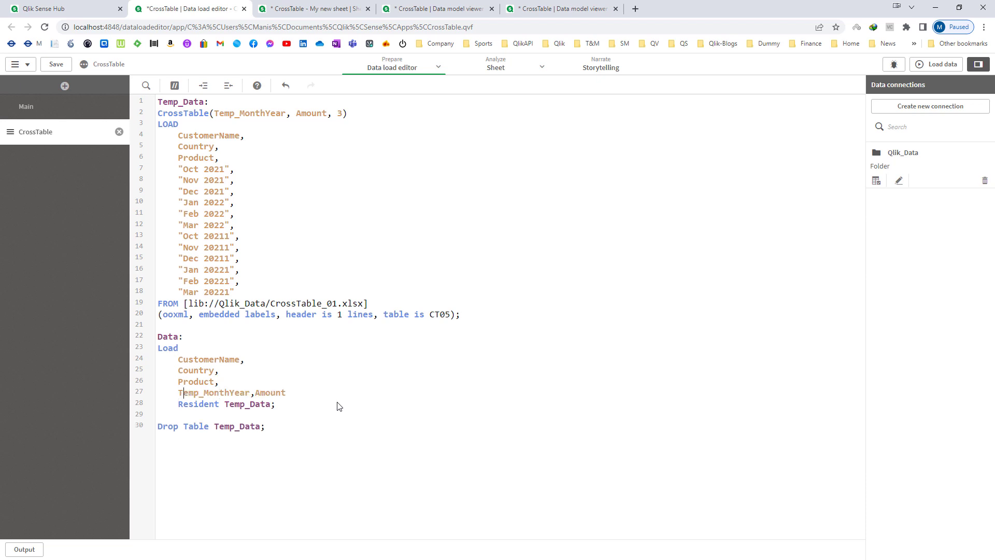
pyautogui.press('Return')
pyautogui.press('BackSpace')
pyautogui.press('BackSpace')
pyautogui.press('BackSpace')
pyautogui.press('BackSpace')
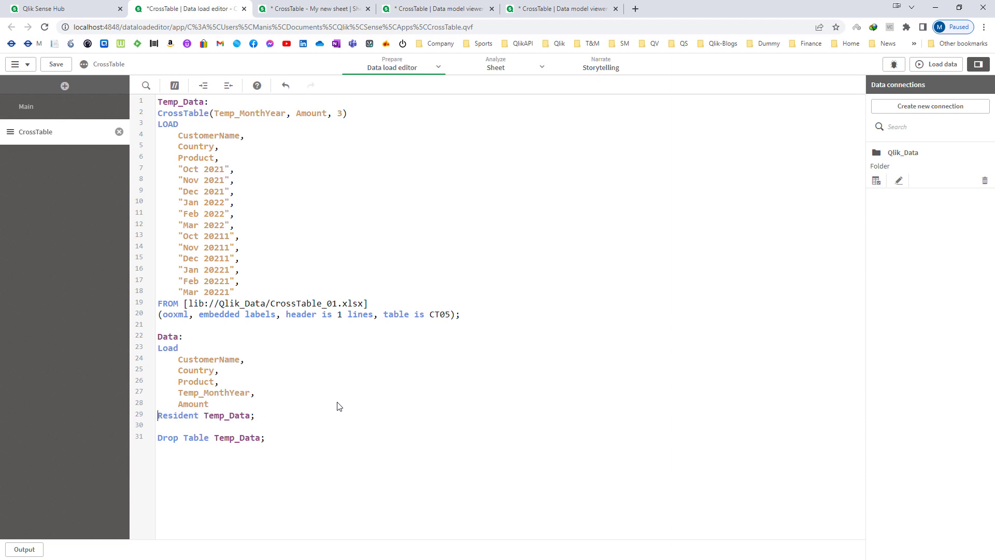
pyautogui.doubleClick(241, 390)
pyautogui.click(275, 396)
pyautogui.press('Return')
pyautogui.write('IF(Len(Temp_MonthYear')
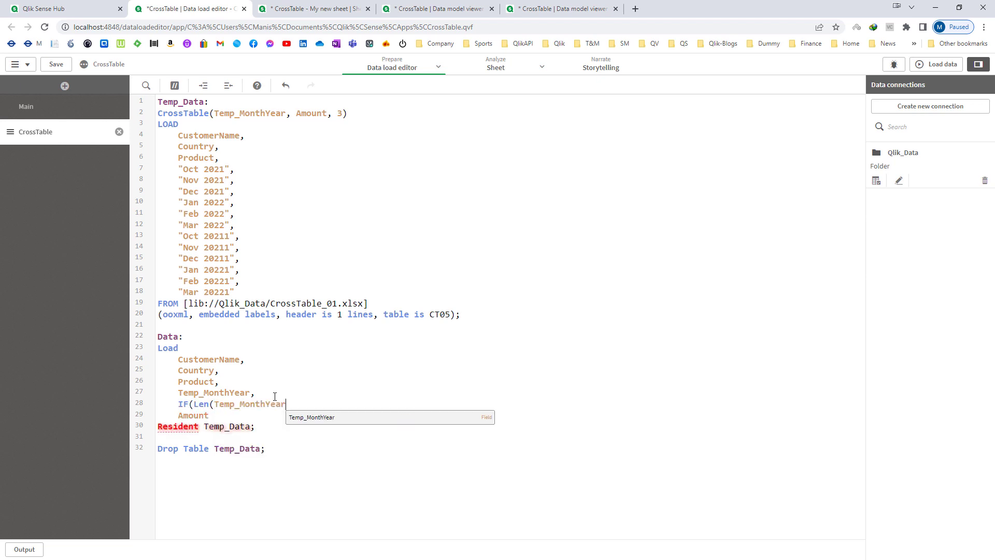
pyautogui.write(') = ')
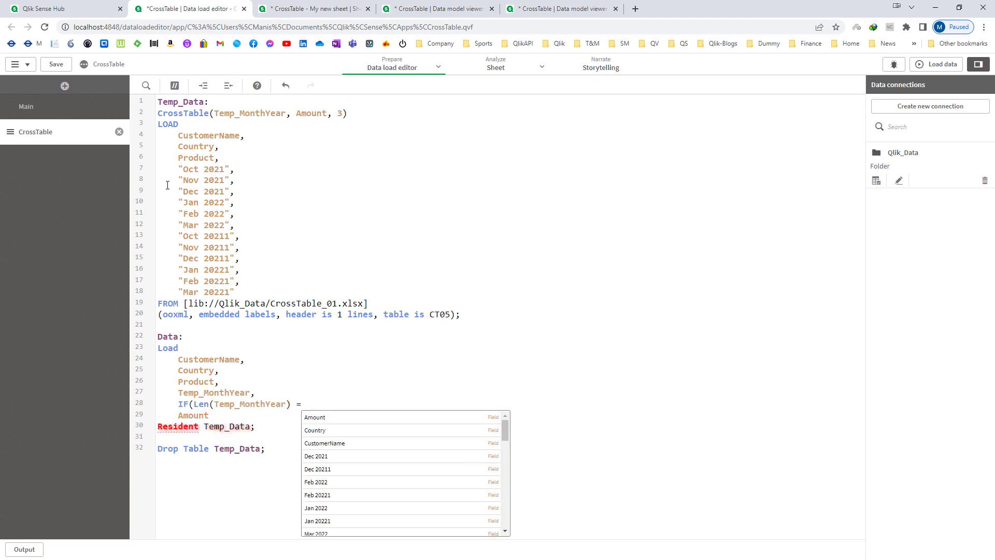
pyautogui.write("8, '")
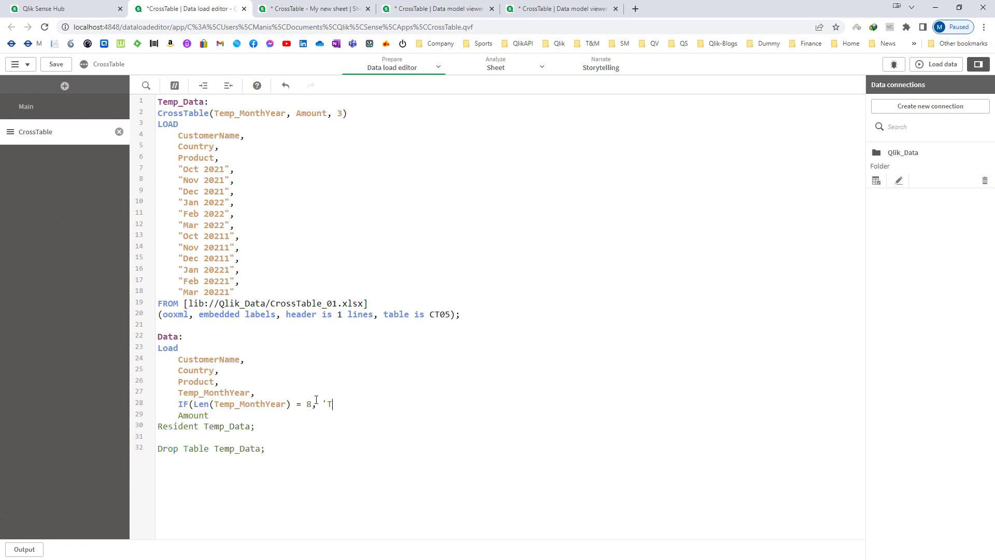
pyautogui.write("Target', 'Sales') as Flag")
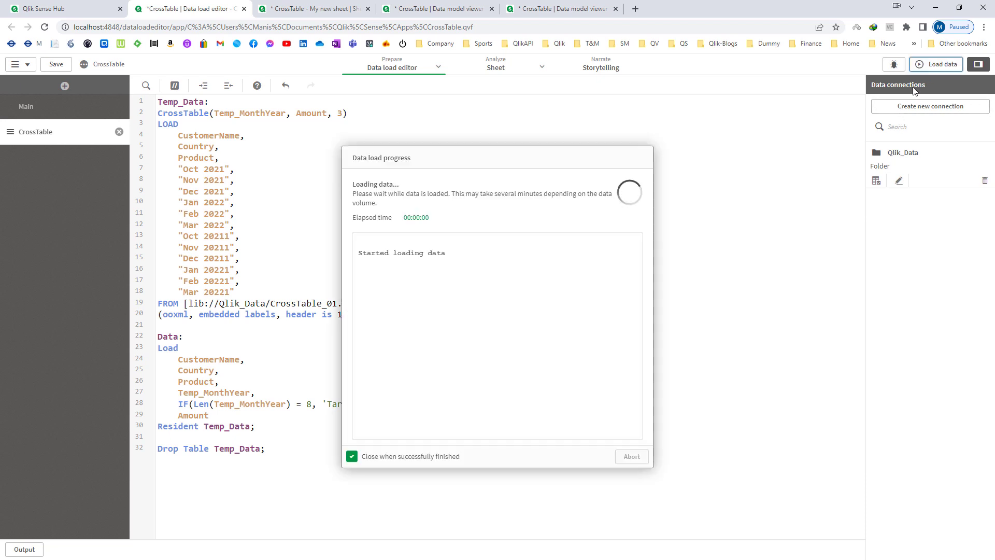
# Reload the data, then add Flag to the sheet table right after Product.
pyautogui.click(936, 64)
pyautogui.click(340, 10)
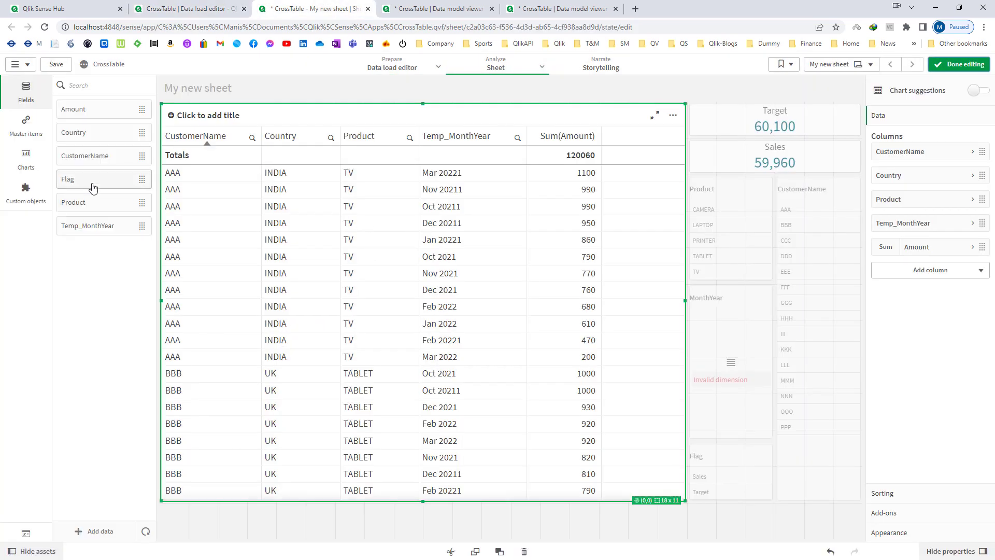
pyautogui.moveTo(96, 186); pyautogui.dragTo(396, 271)
pyautogui.click(397, 271)
pyautogui.moveTo(901, 271); pyautogui.dragTo(914, 213)
pyautogui.click(933, 70)
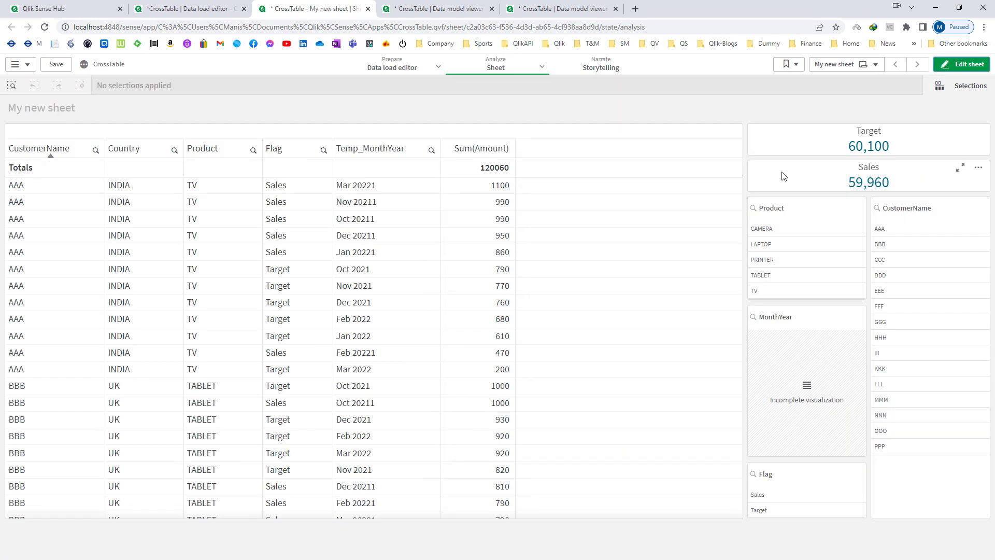
# In Excel, check customer AAA's Oct 2021 Target value in D3.
pyautogui.hotkey('alt', 'Tab')
pyautogui.click(301, 240)
pyautogui.click(25, 139)
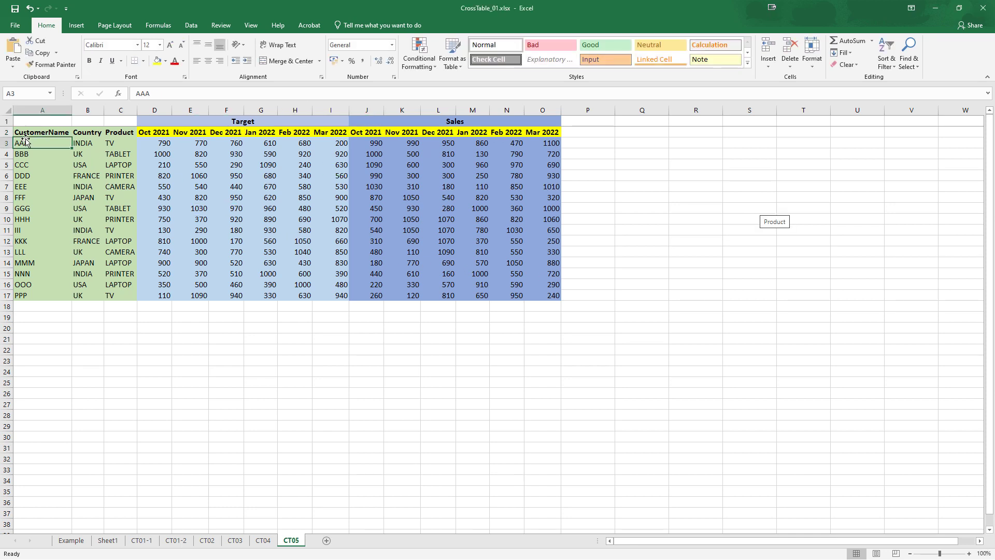
pyautogui.click(158, 143)
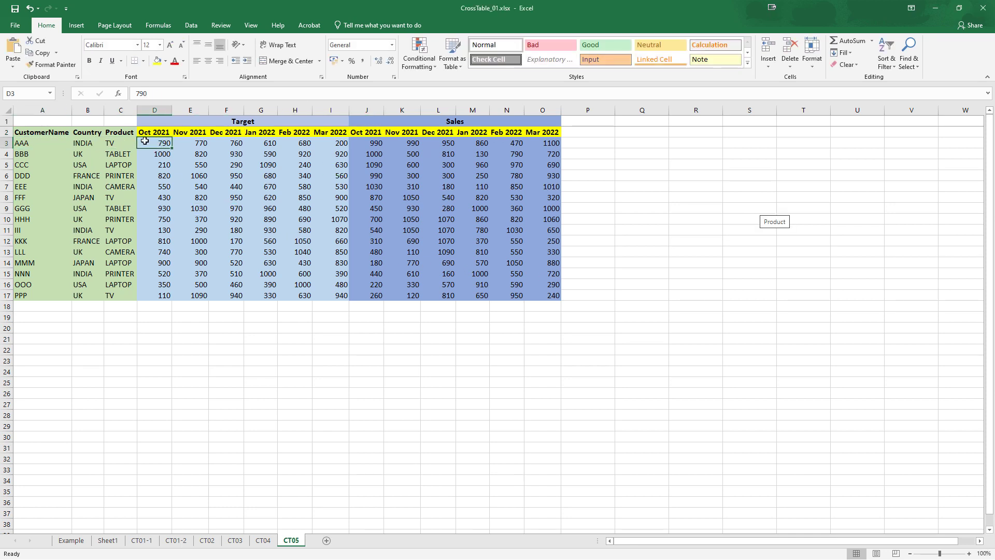
pyautogui.hotkey('alt', 'Tab')
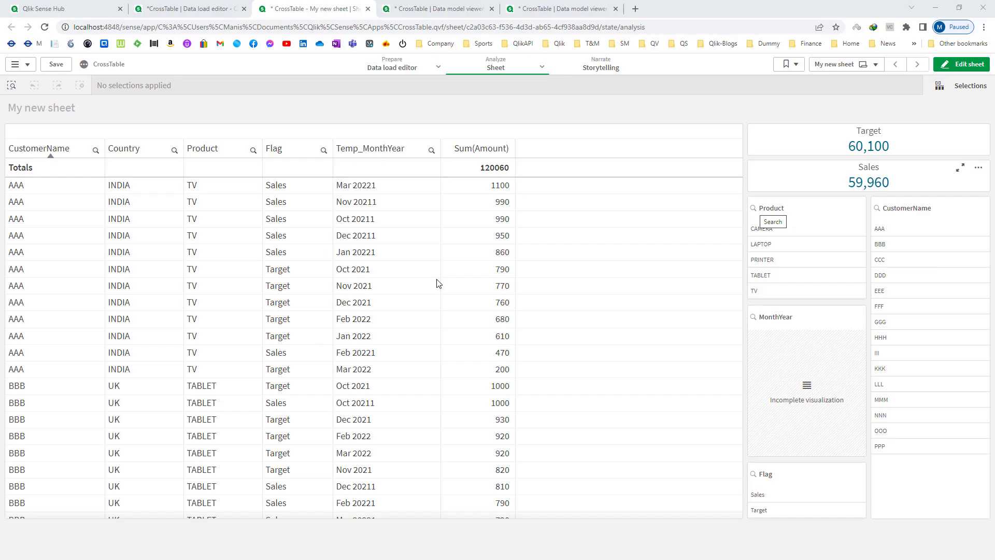
# Filter to customer AAA and months Oct 20211 and Oct 2021, then check AAA's Oct 2021 Sales in Excel.
pyautogui.click(890, 228)
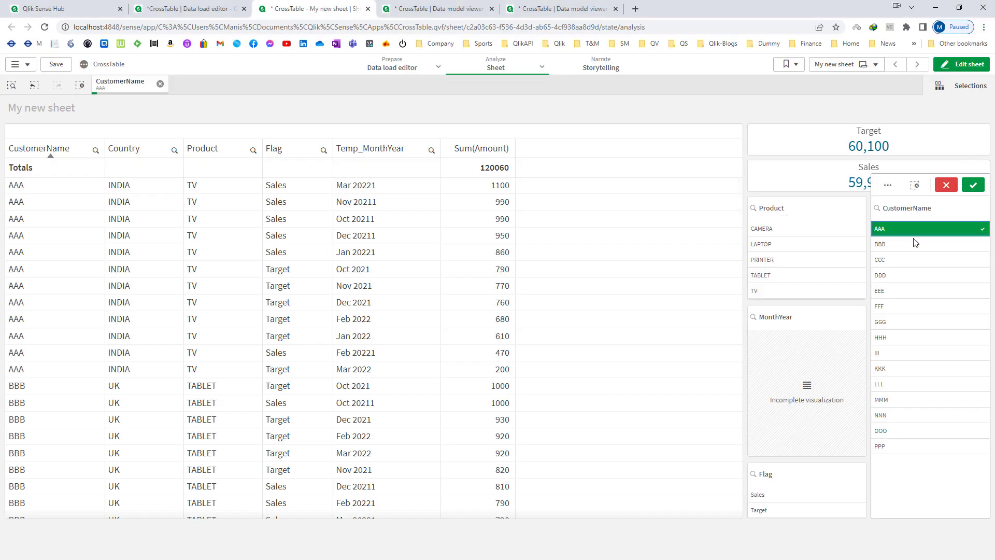
pyautogui.click(973, 188)
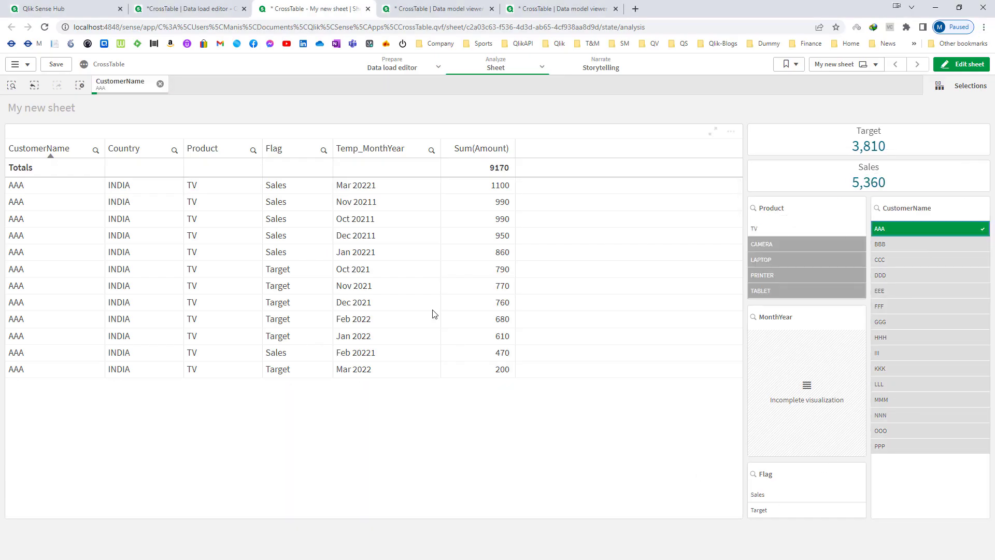
pyautogui.click(353, 224)
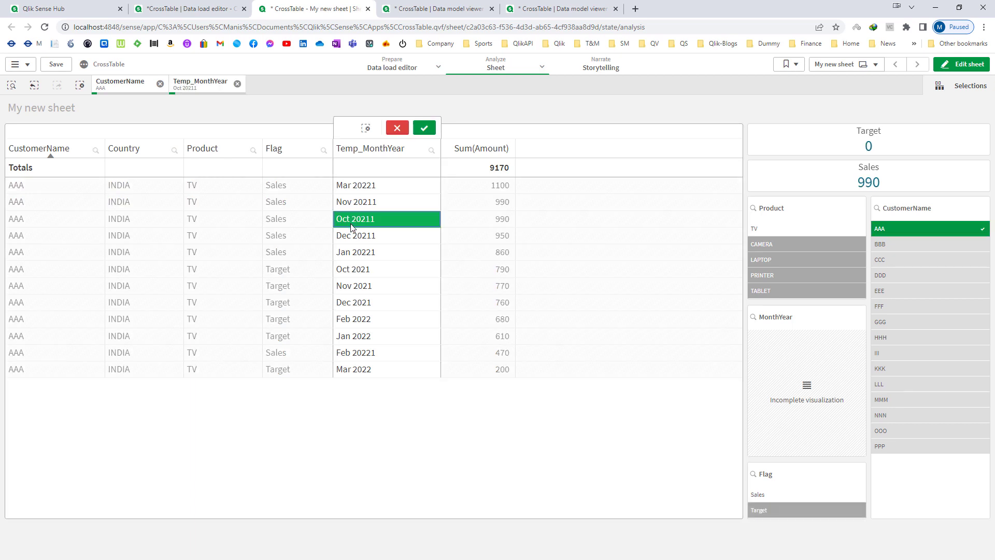
pyautogui.click(352, 271)
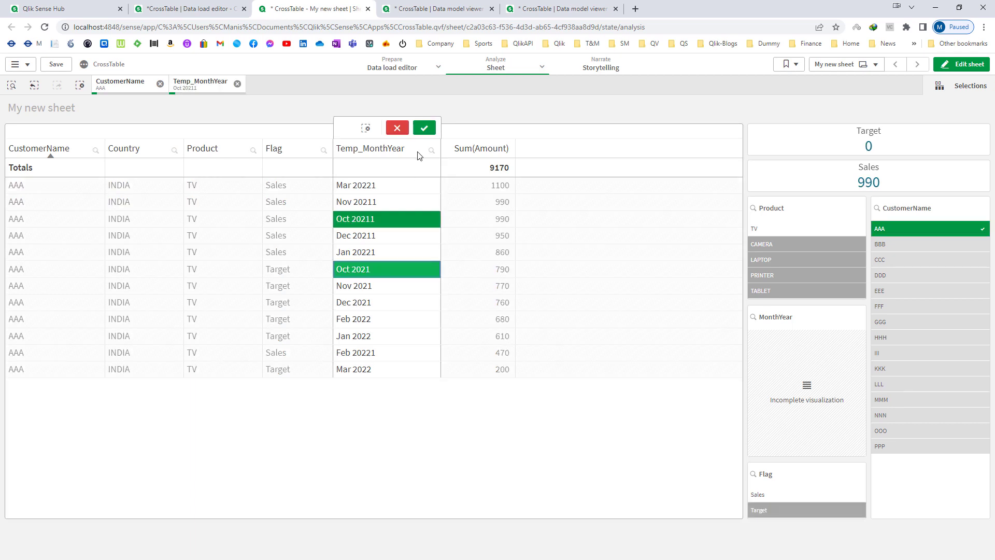
pyautogui.click(425, 129)
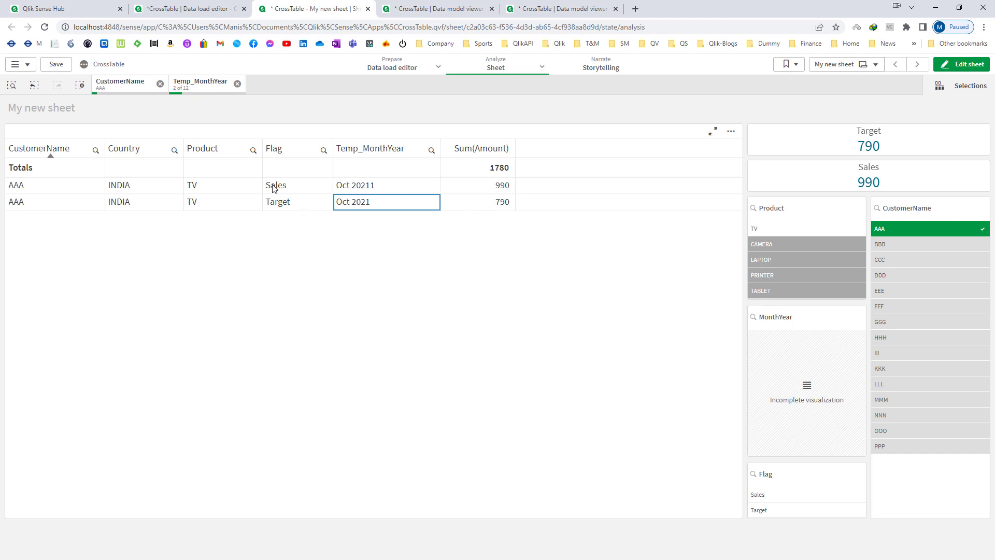
pyautogui.hotkey('alt', 'Tab')
pyautogui.click(374, 146)
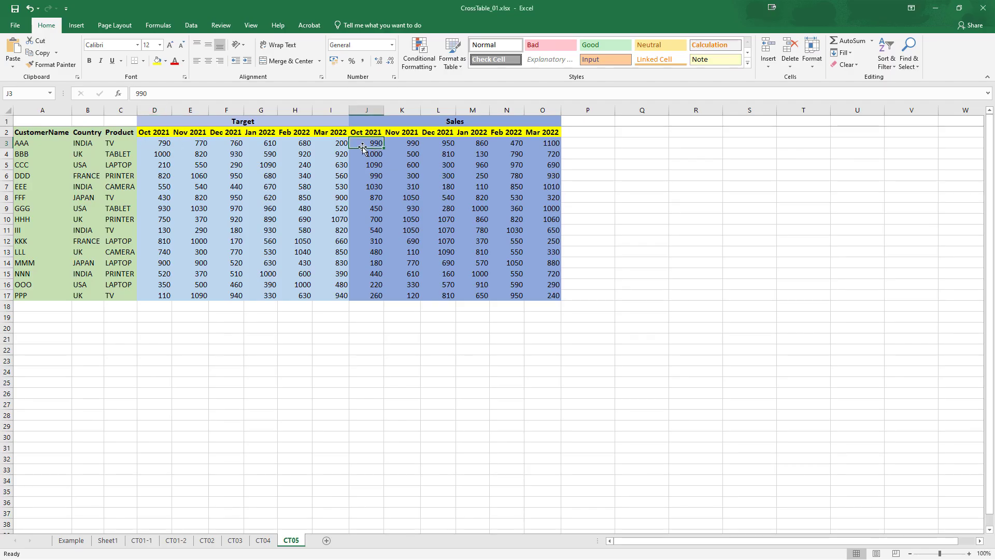
# Compare AAA's Oct 2021 Target and Sales values under the merged Target and Sales headers.
pyautogui.click(149, 148)
pyautogui.click(245, 123)
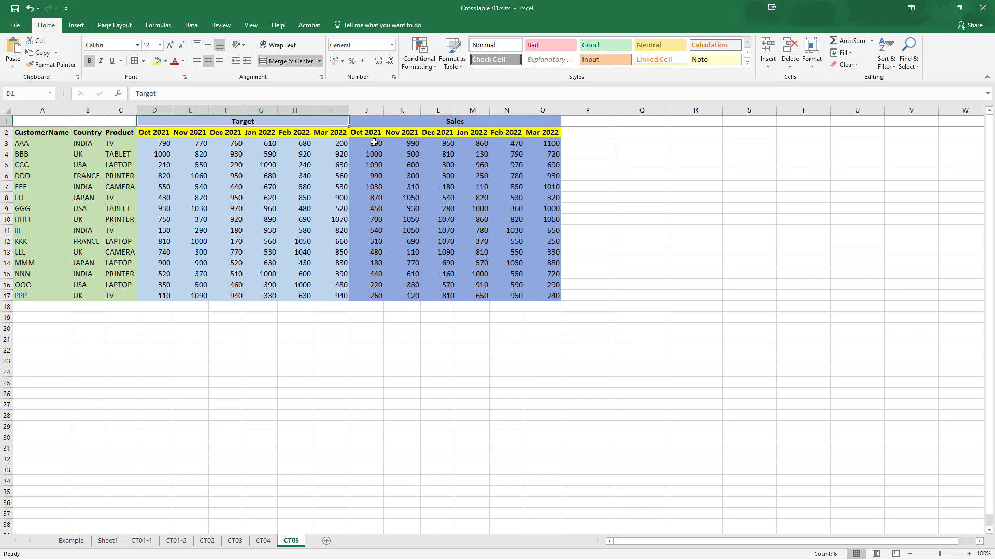
pyautogui.click(382, 144)
pyautogui.click(445, 122)
pyautogui.hotkey('alt', 'Tab')
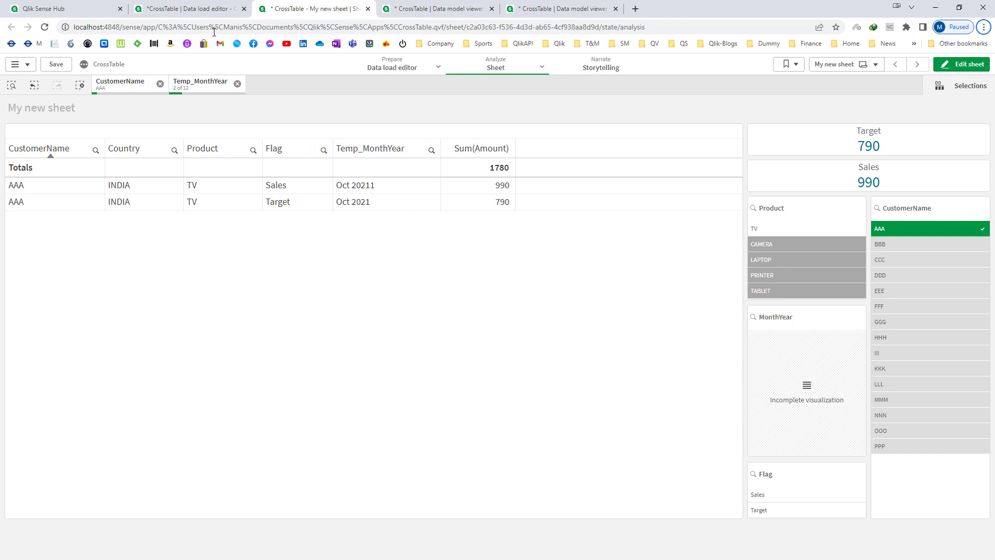
# Add the line Left(Temp_MonthYear,8) as MonthYear after the Flag line in the load script.
pyautogui.click(205, 11)
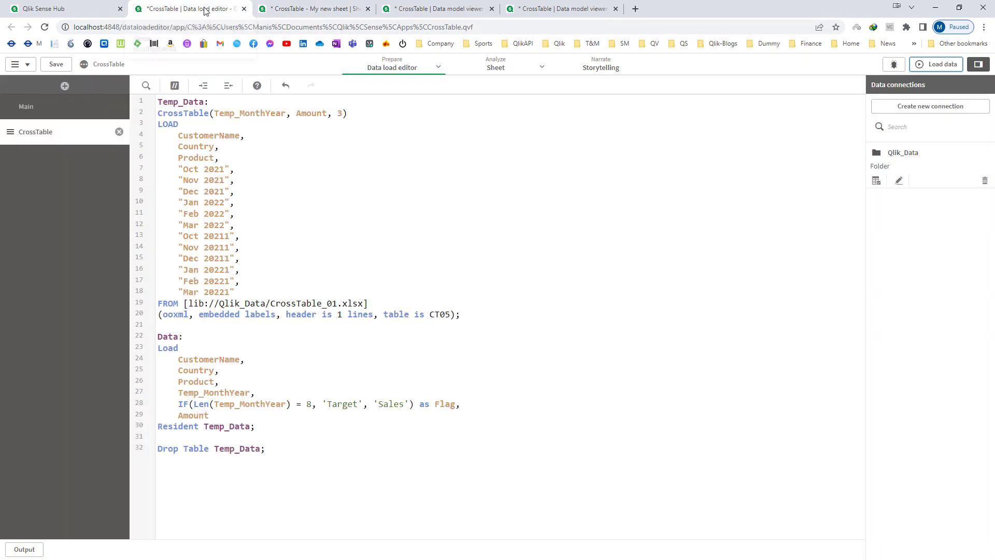
pyautogui.click(472, 401)
pyautogui.press('Return')
pyautogui.write('Left(')
pyautogui.moveTo(271, 401); pyautogui.dragTo(270, 398)
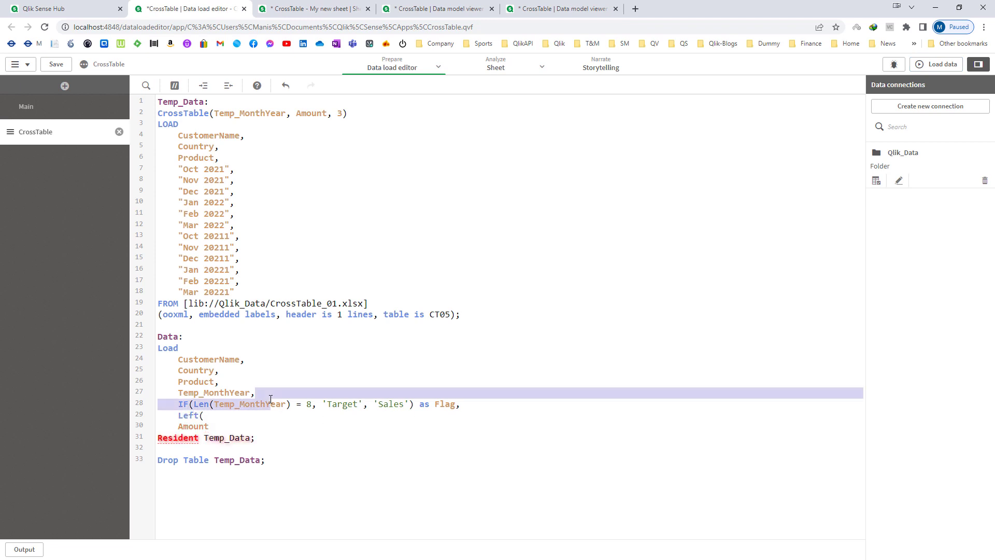
pyautogui.doubleClick(265, 410)
pyautogui.hotkey('ctrl', 'c')
pyautogui.click(245, 426)
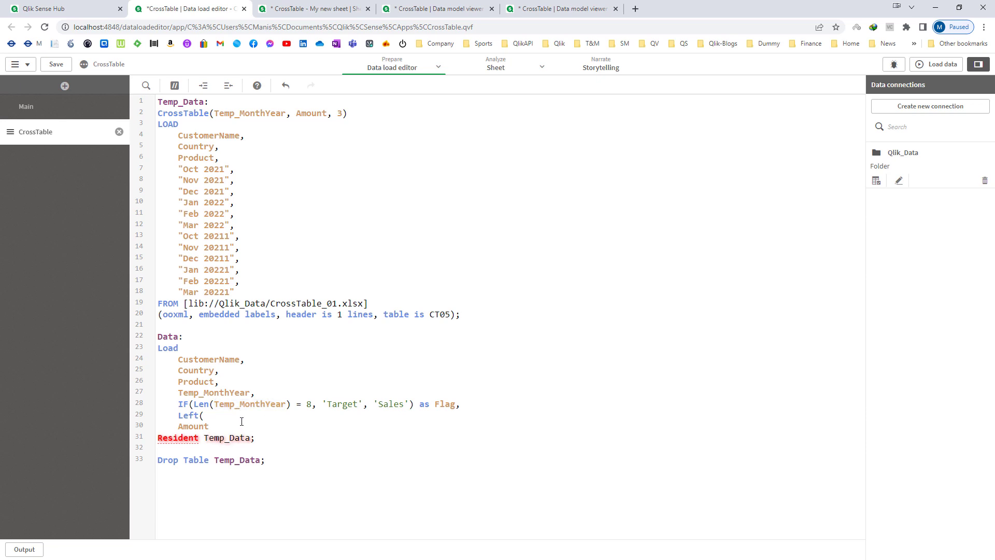
pyautogui.hotkey('ctrl', 'v')
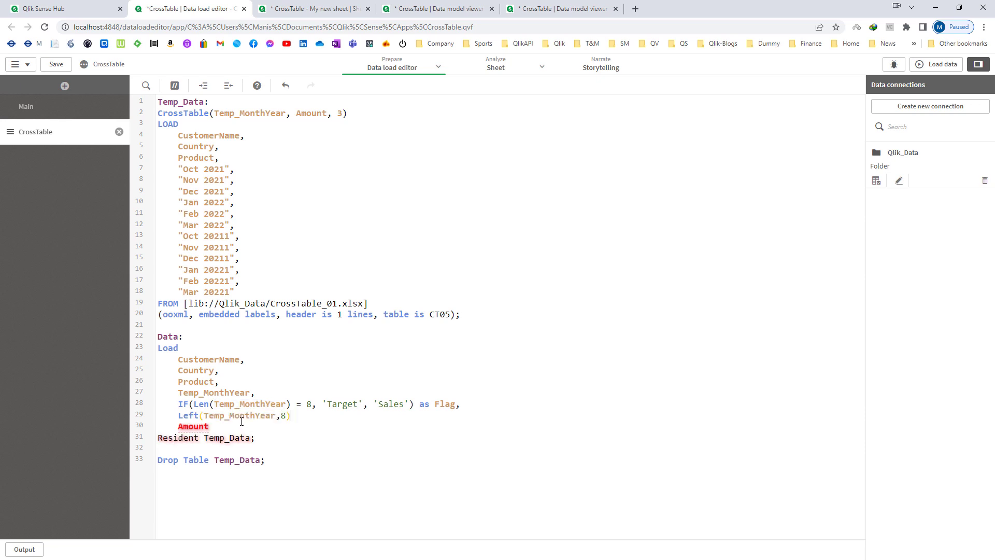
pyautogui.write(',8) as M')
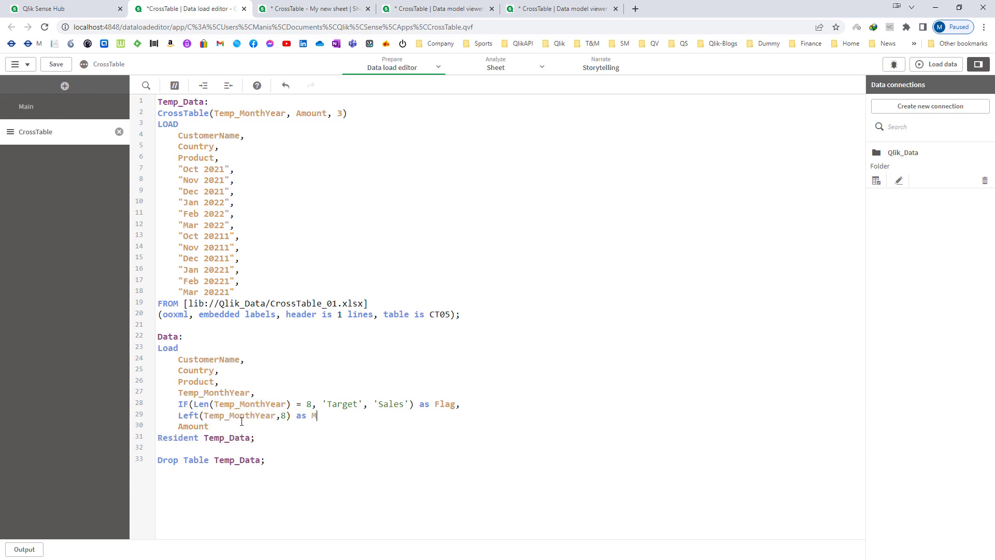
pyautogui.write('onthYear,')
# Reload the data so the new MonthYear field is loaded.
pyautogui.click(311, 9)
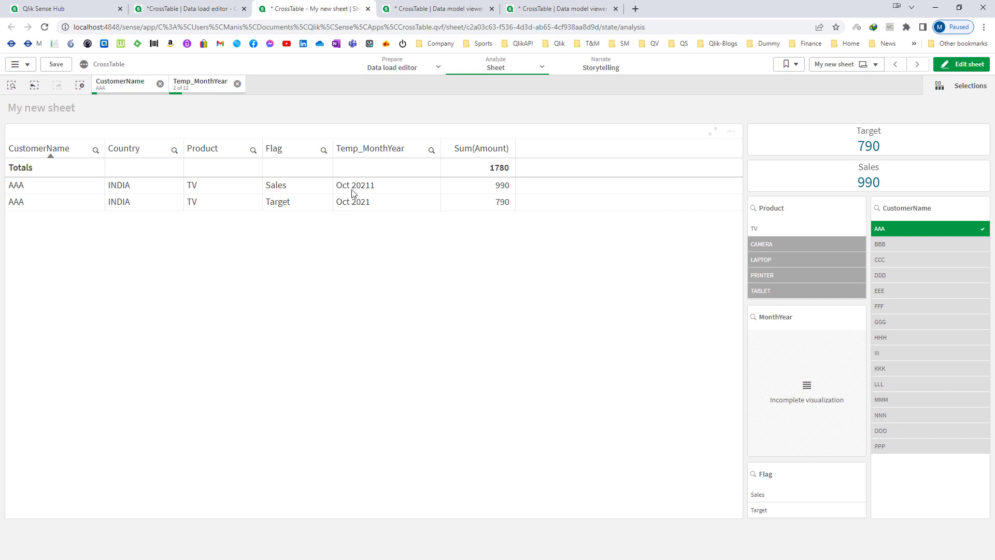
pyautogui.click(228, 10)
pyautogui.click(928, 65)
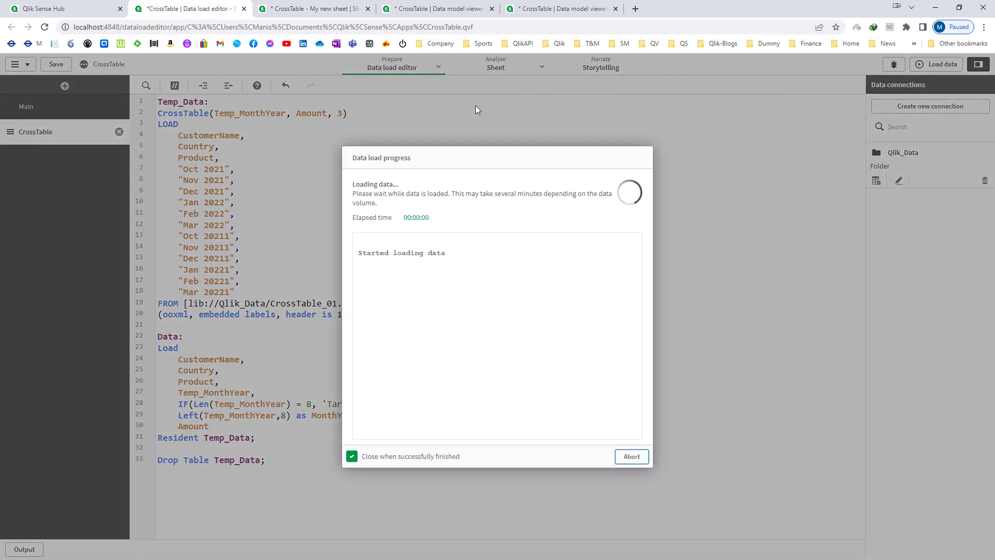
# Add MonthYear to the sheet's table as a column just before Temp_MonthYear.
pyautogui.hotkey('ctrl', 'Tab')
pyautogui.click(959, 64)
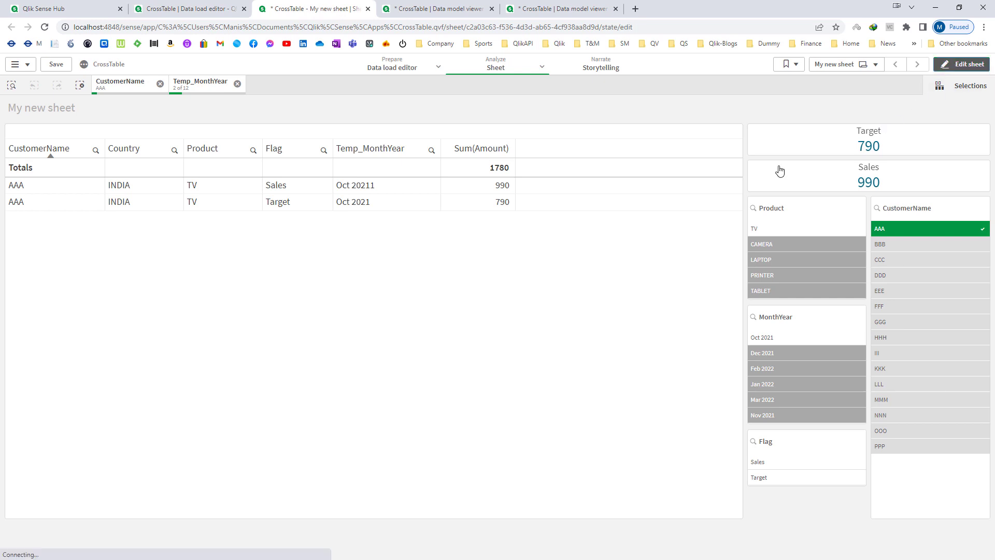
pyautogui.moveTo(88, 203); pyautogui.dragTo(402, 273)
pyautogui.moveTo(902, 291); pyautogui.dragTo(901, 246)
pyautogui.click(949, 73)
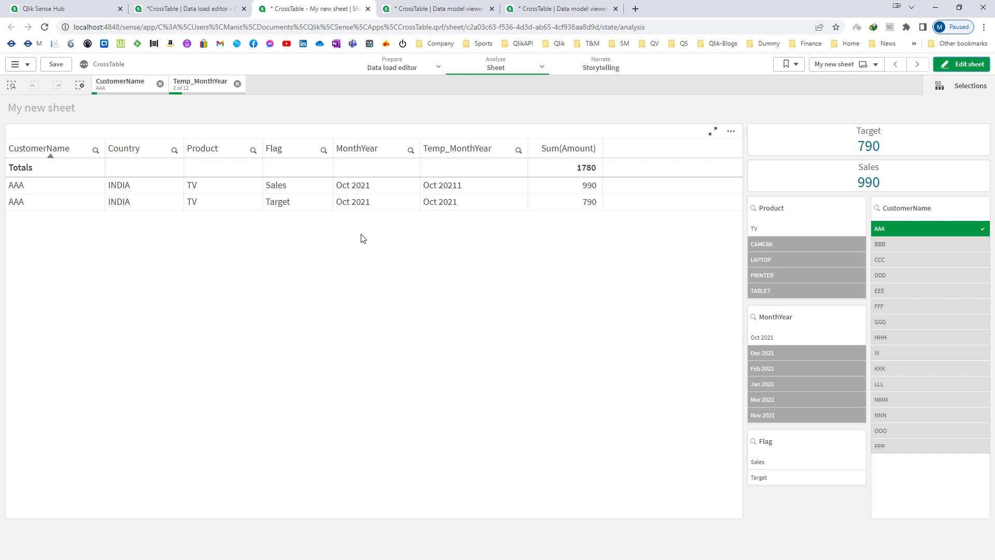
pyautogui.click(184, 11)
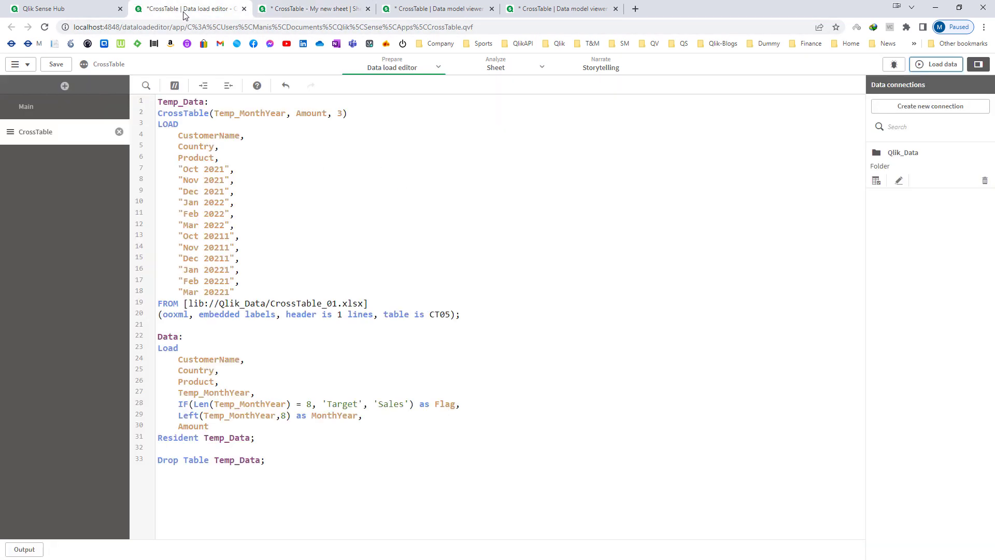
# Wrap line 29's Left() in Date#(…,'MMM YYYY') and reload, making MonthYear read Oct 2021.
pyautogui.click(178, 414)
pyautogui.write('Date#')
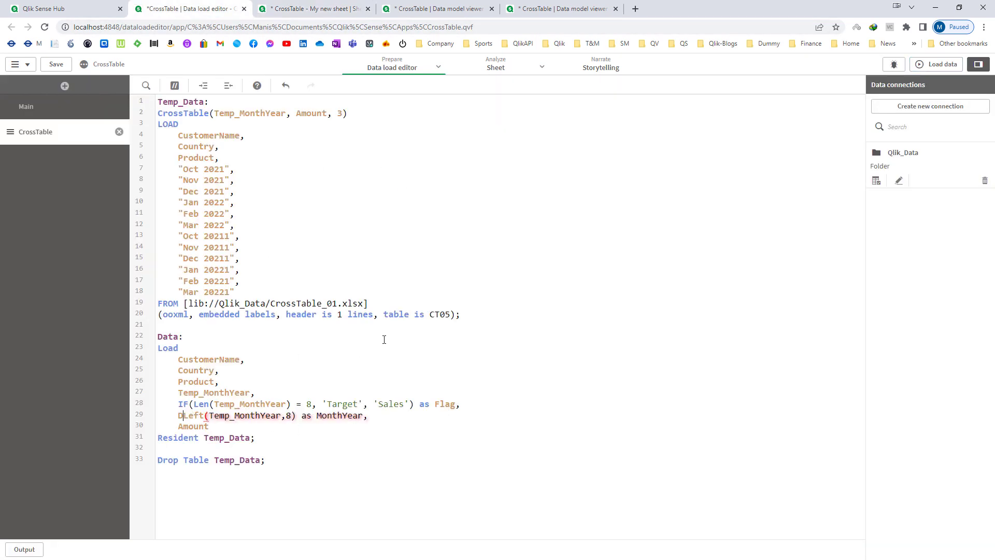
pyautogui.write('(')
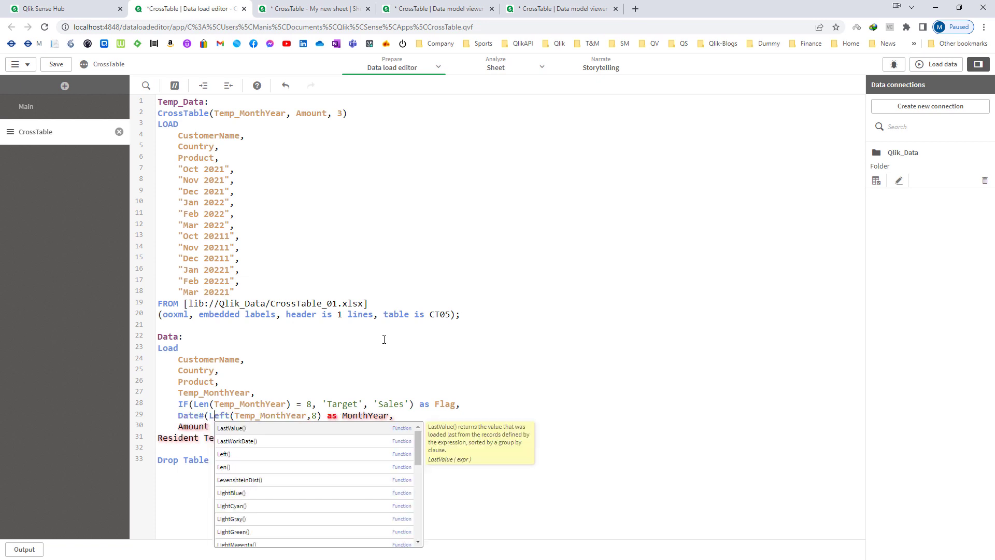
pyautogui.press('Right')
pyautogui.press('Right')
pyautogui.write(',')
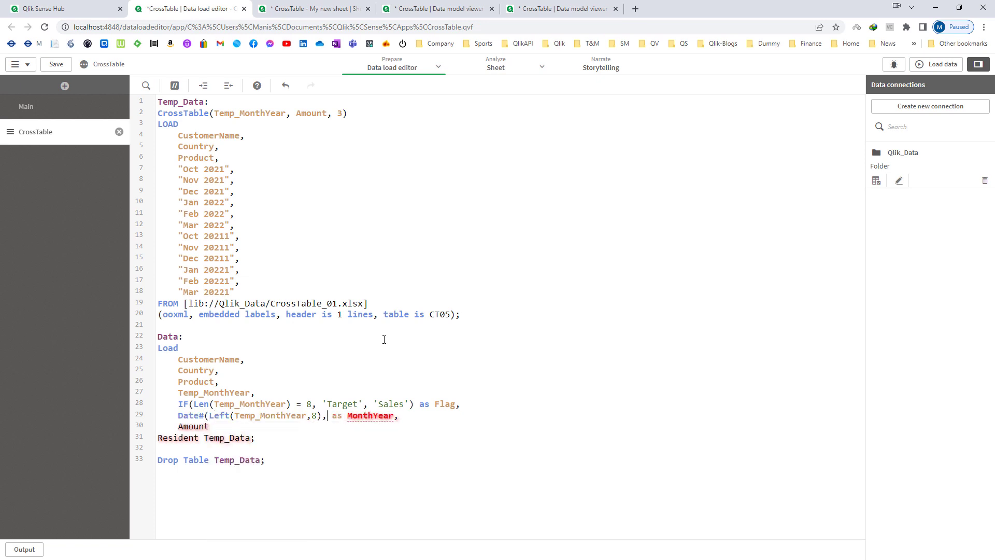
pyautogui.write("'MMM YYYY'")
pyautogui.click(935, 64)
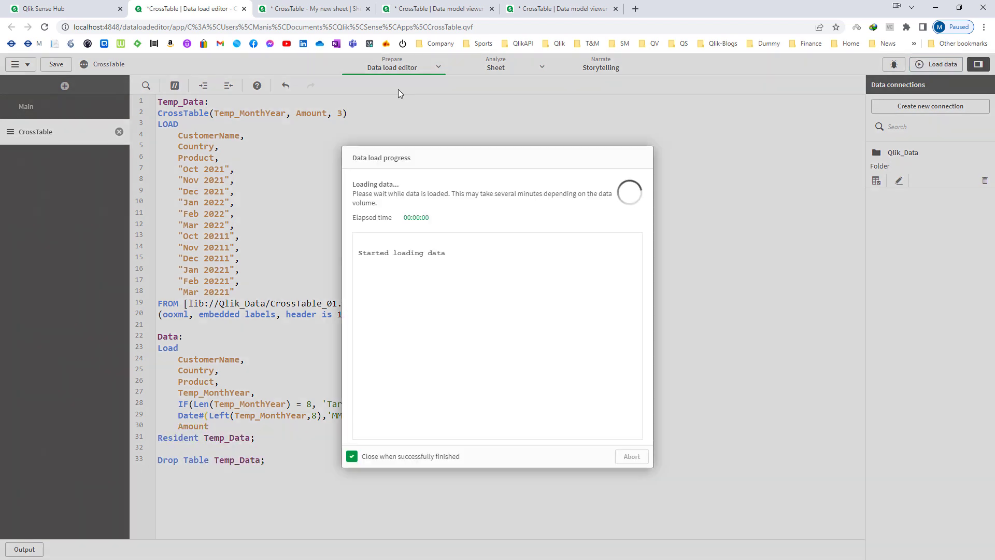
pyautogui.hotkey('ctrl', 'Tab')
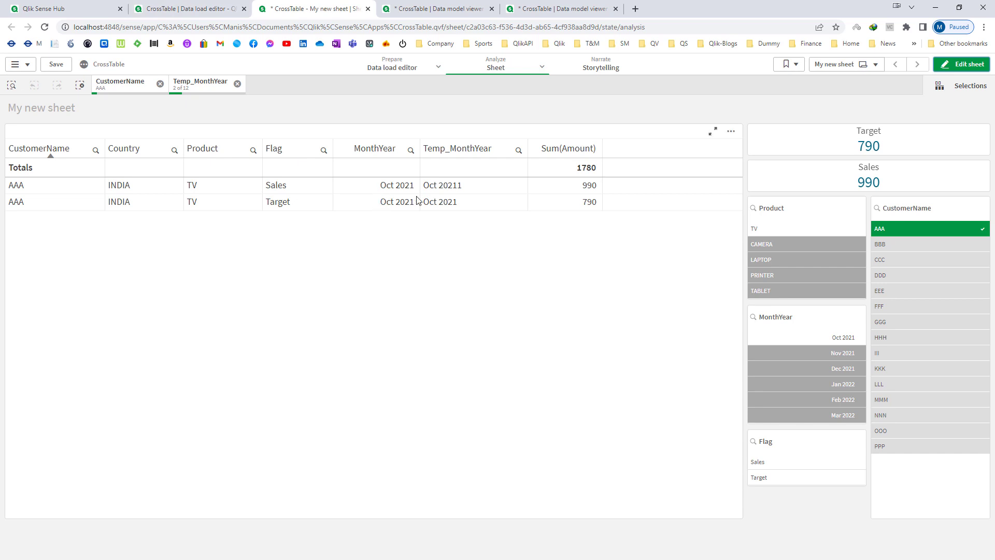
pyautogui.click(187, 14)
# Wrap the Date#() expression in Date(…,'MMM-YYYY') and reload so MonthYear shows Oct-2021.
pyautogui.hotkey('ctrl', 'z')
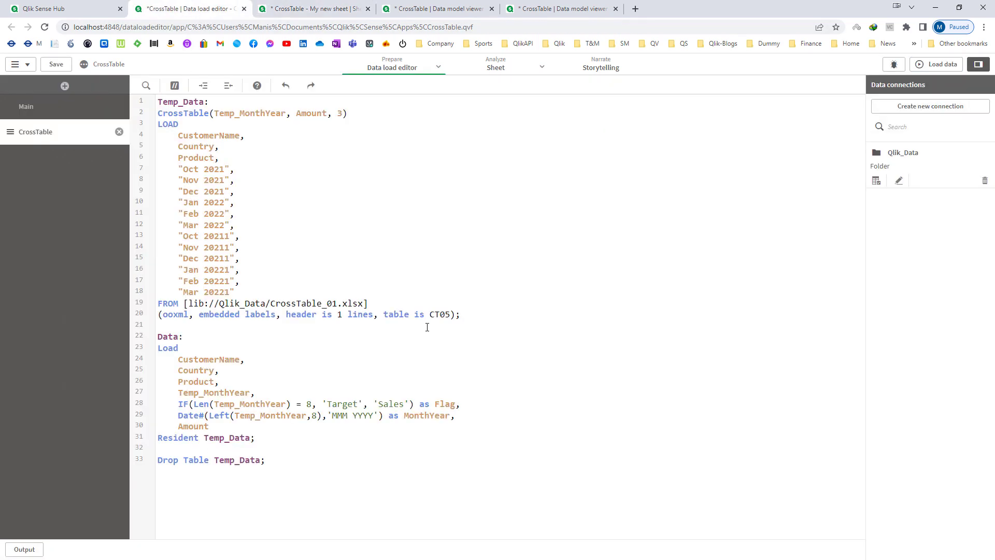
pyautogui.write(",'MMM-YY")
pyautogui.write("YY')")
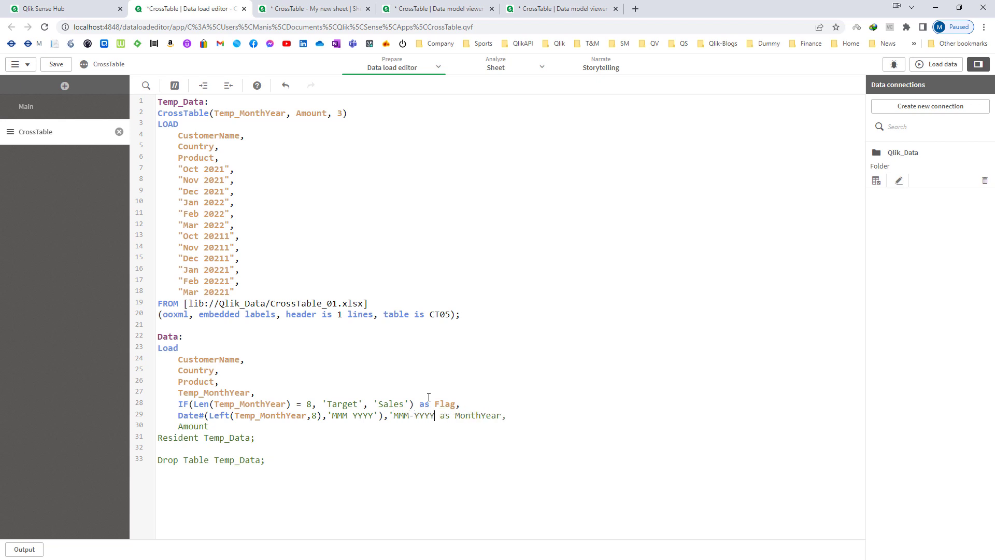
pyautogui.write('Date(')
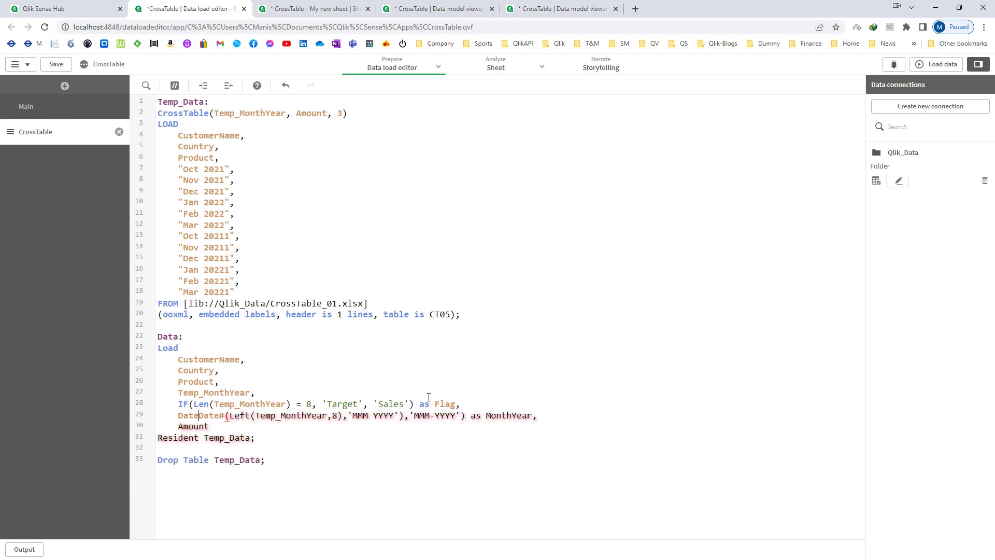
pyautogui.click(935, 65)
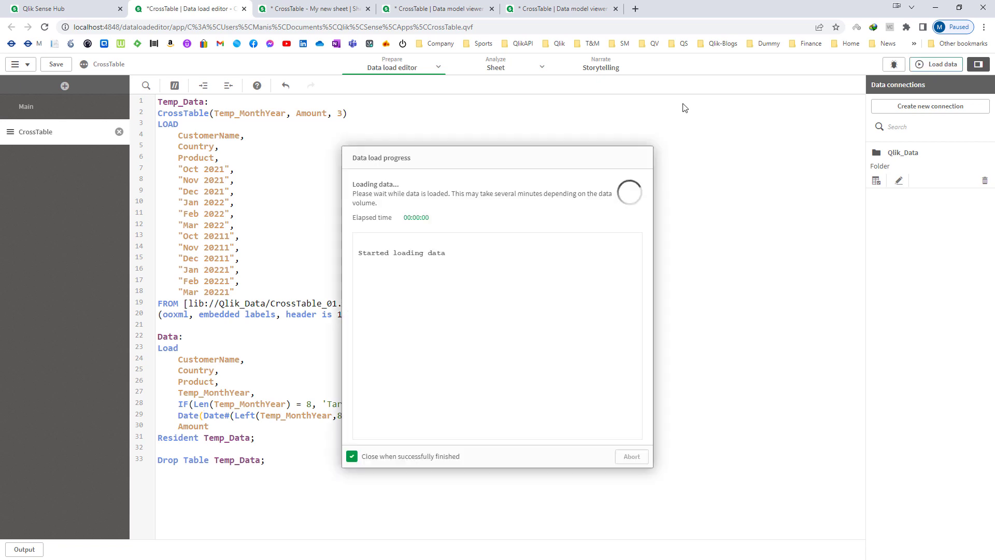
pyautogui.click(313, 9)
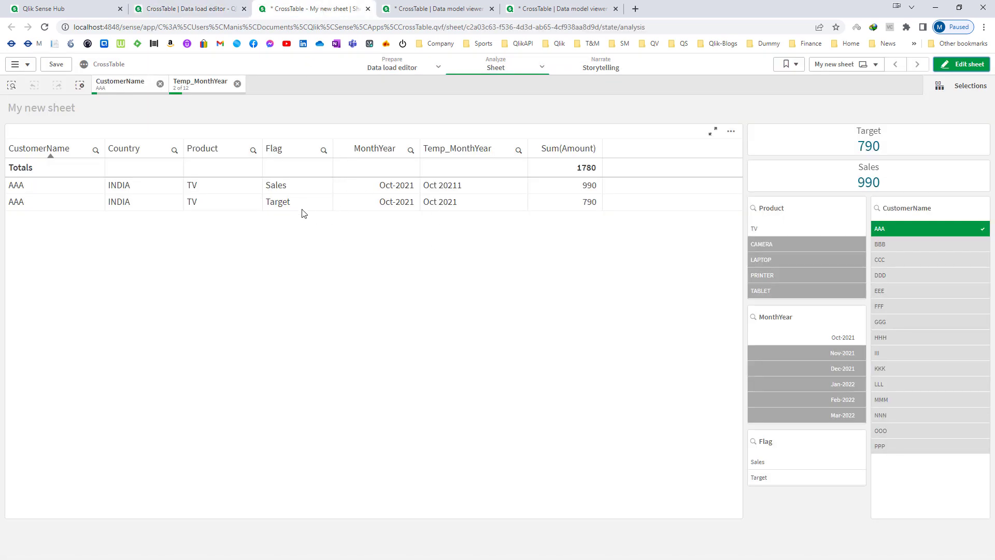
pyautogui.click(214, 15)
# Append 'Drop Field Temp_MonthYear;' to the script and reload the data.
pyautogui.doubleClick(256, 114)
pyautogui.hotkey('ctrl', 'c')
pyautogui.click(198, 513)
pyautogui.write('Drop Field')
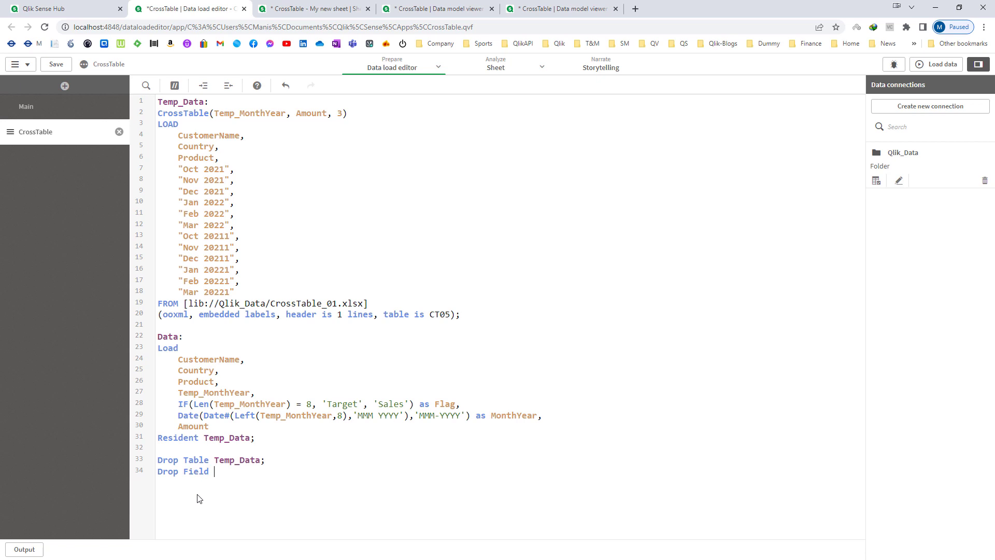
pyautogui.hotkey('ctrl', 'v')
pyautogui.write(';')
pyautogui.click(937, 64)
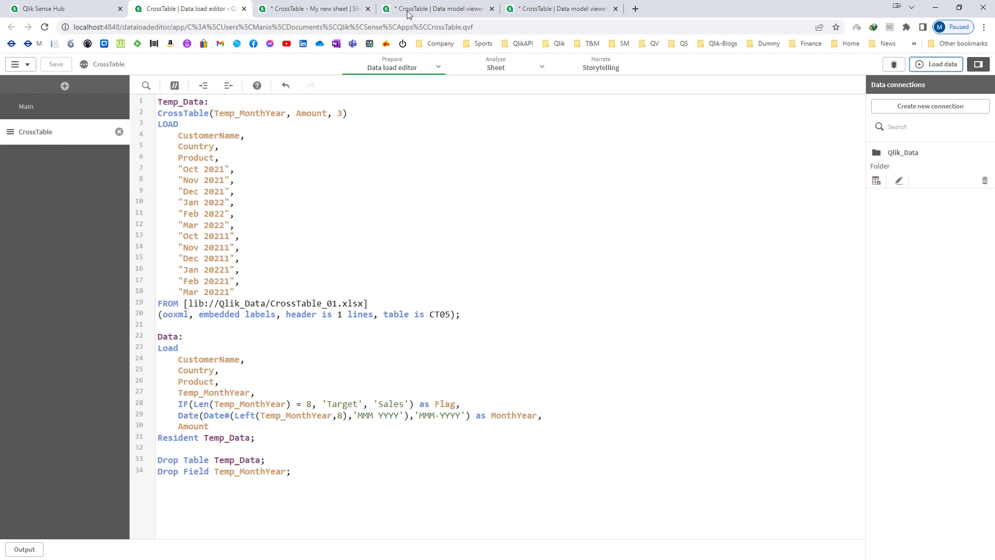
pyautogui.click(408, 14)
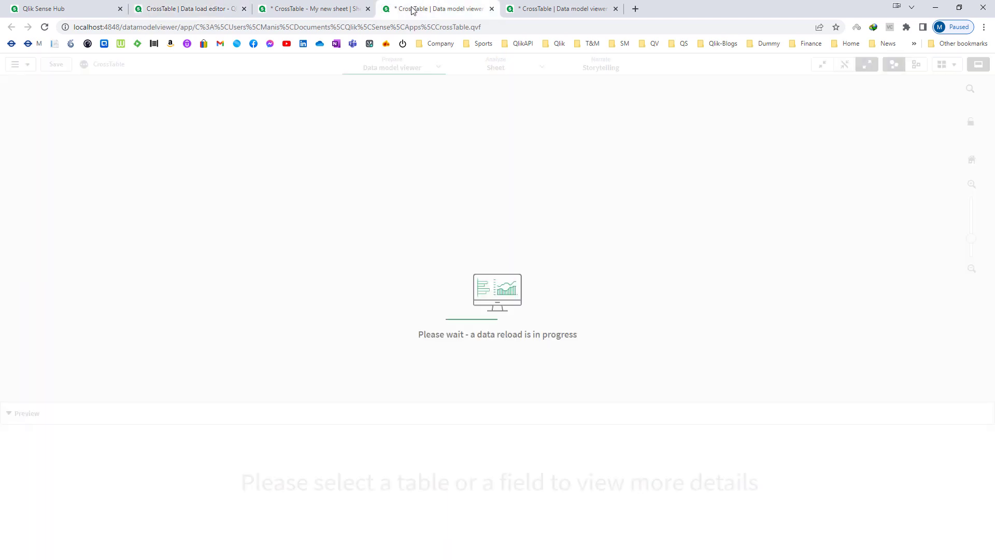
pyautogui.click(330, 10)
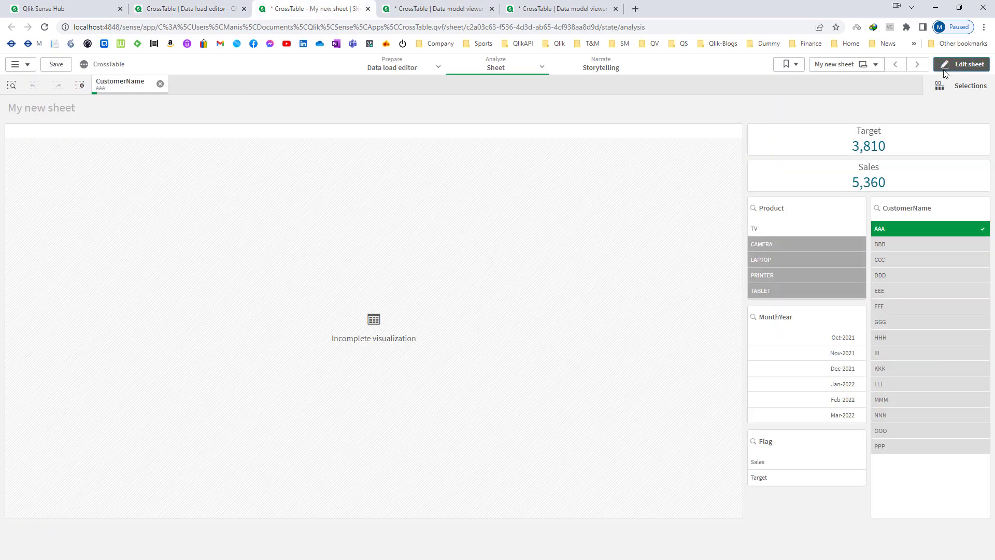
# Remove the table's invalid dimension and clear the CustomerName selection.
pyautogui.click(962, 64)
pyautogui.click(481, 403)
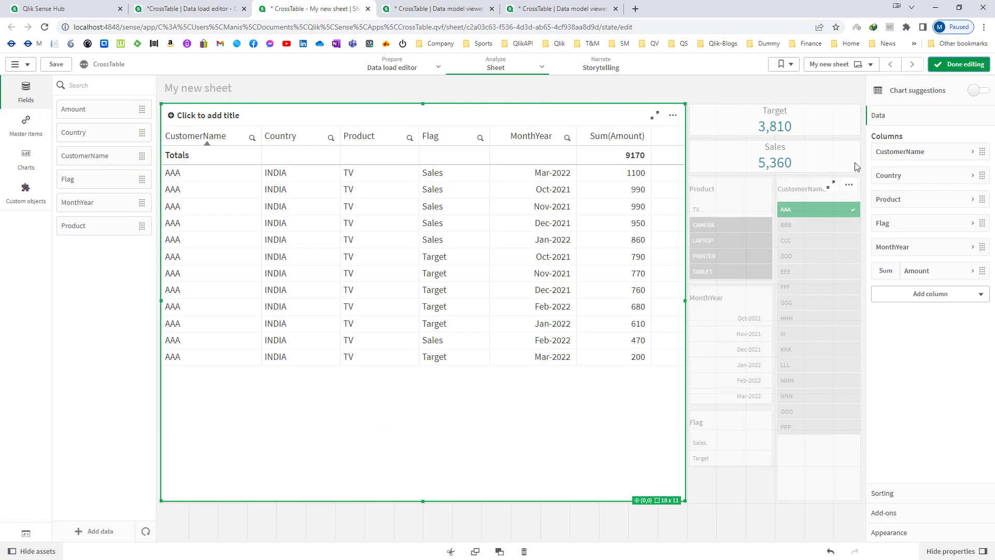
pyautogui.click(954, 65)
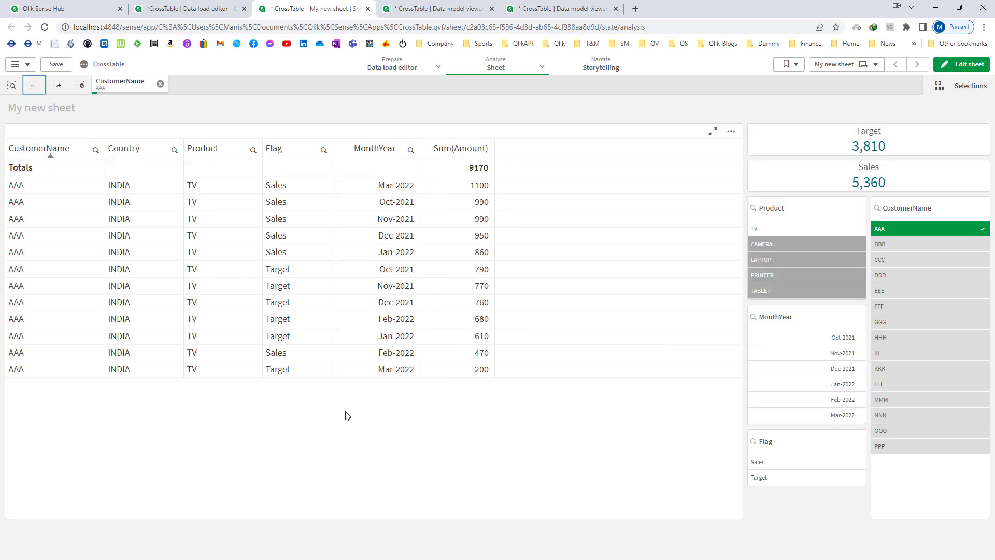
pyautogui.click(79, 85)
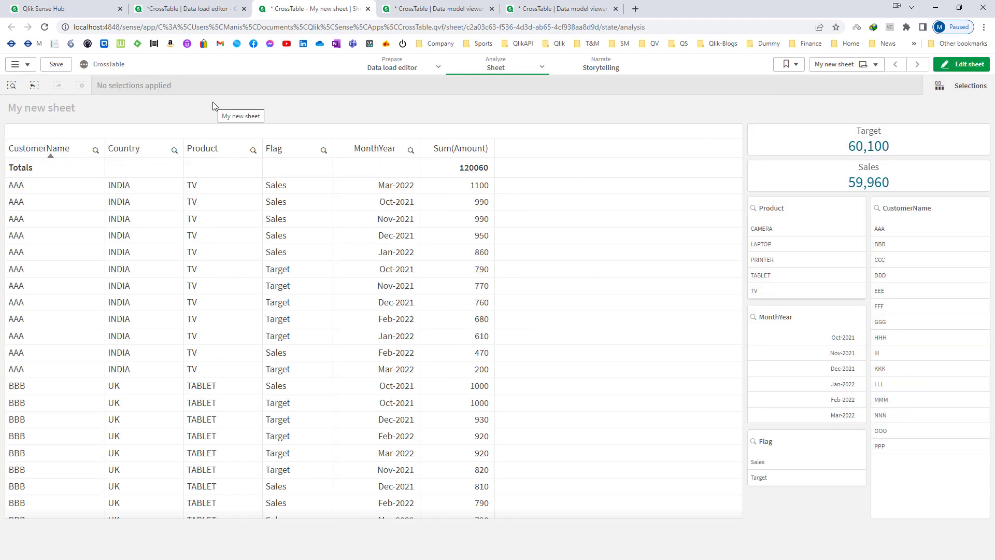
# Check in Excel that CT05's A1:O17 sums to 120,060, matching Qlik's total.
pyautogui.hotkey('alt', 'Tab')
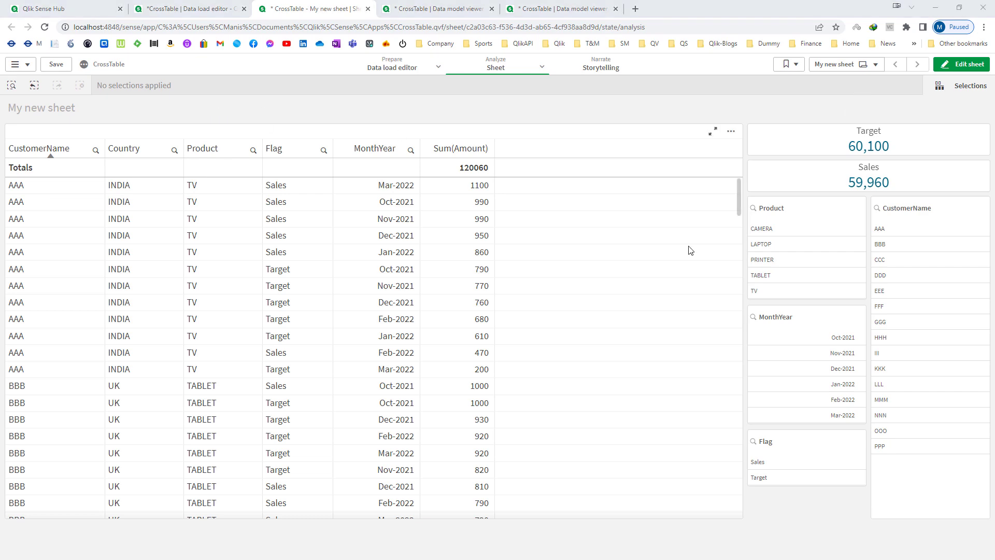
pyautogui.click(617, 309)
pyautogui.moveTo(36, 126); pyautogui.dragTo(479, 296)
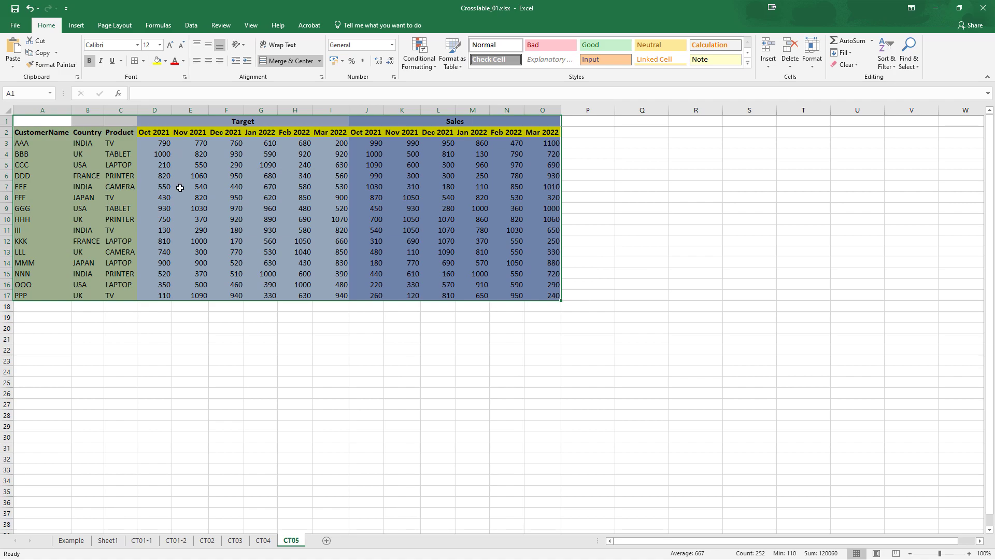
pyautogui.hotkey('alt', 'Tab')
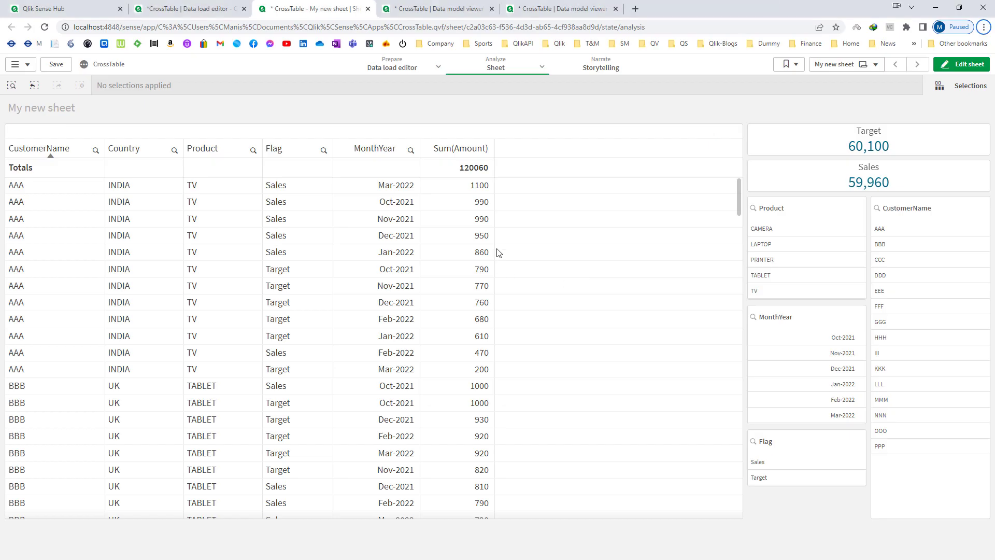
pyautogui.click(834, 64)
# Create a new sheet and place a pivot table enlarged to fill it.
pyautogui.click(434, 165)
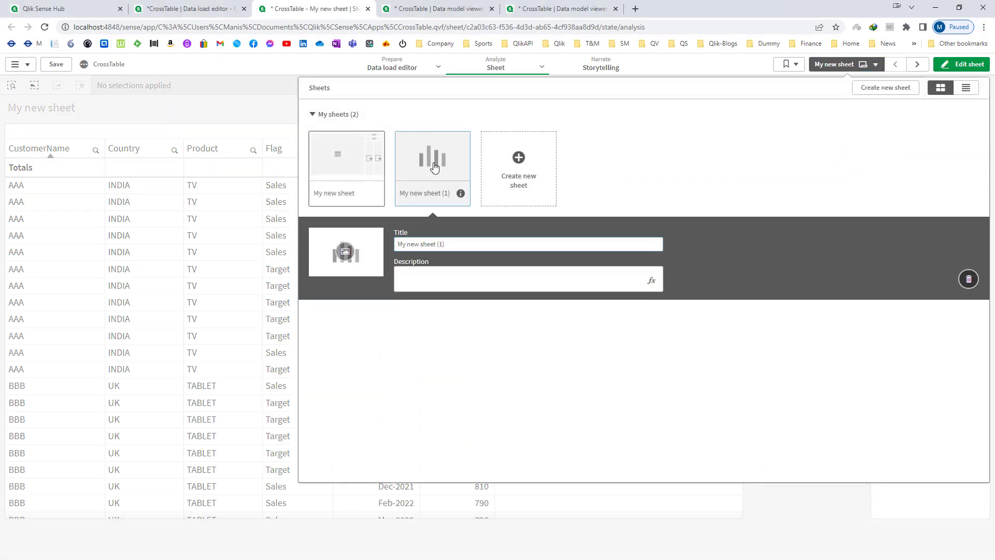
pyautogui.click(434, 166)
pyautogui.click(961, 64)
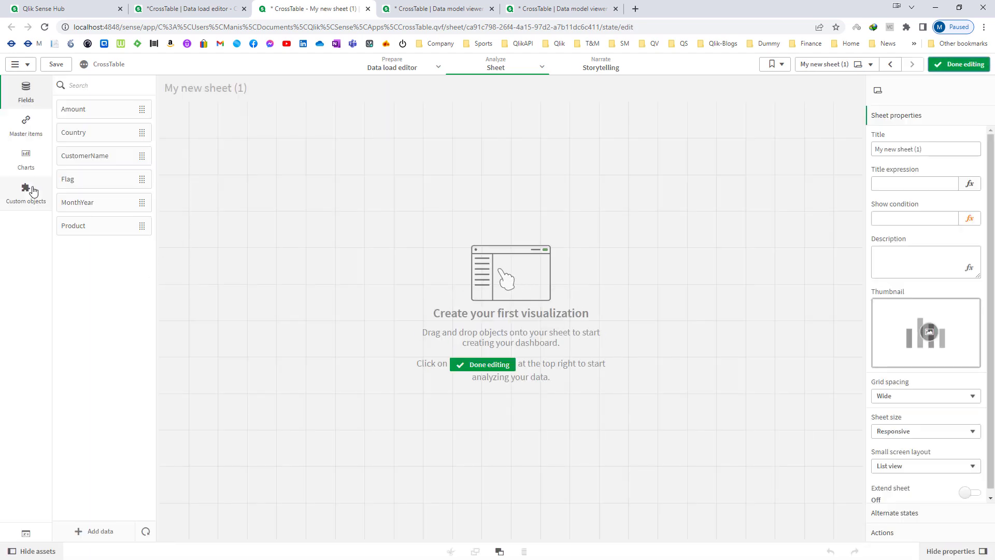
pyautogui.click(26, 158)
pyautogui.scroll(-2, 91, 513)
pyautogui.moveTo(98, 415); pyautogui.dragTo(332, 229)
pyautogui.moveTo(511, 321); pyautogui.dragTo(860, 537)
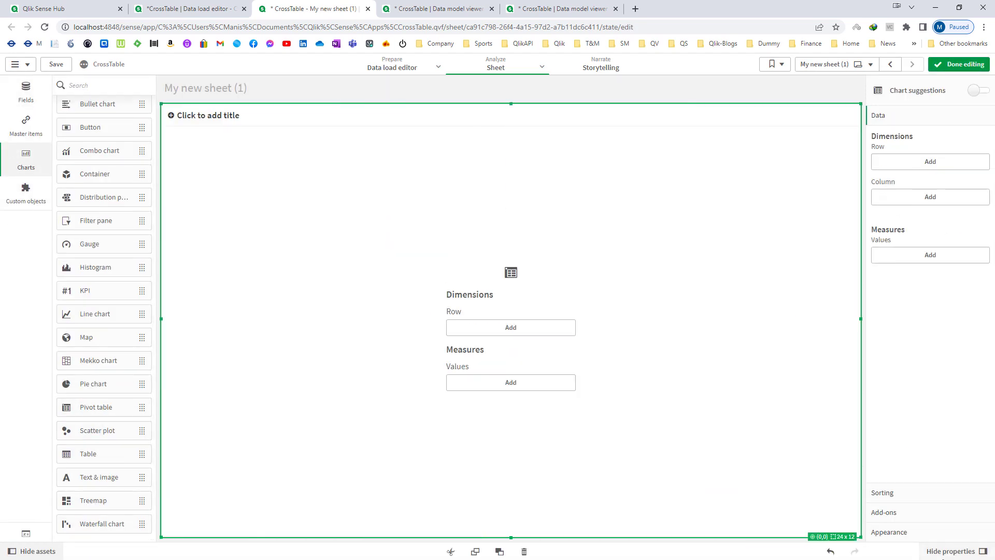
# Add CustomerName, Country, MonthYear and Flag as the pivot's row dimensions.
pyautogui.click(31, 96)
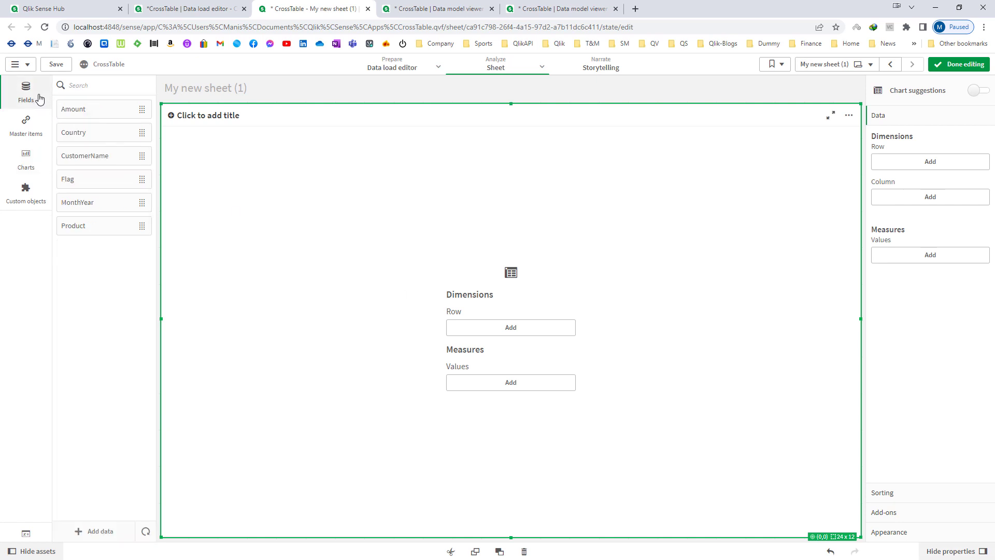
pyautogui.click(90, 166)
pyautogui.click(482, 318)
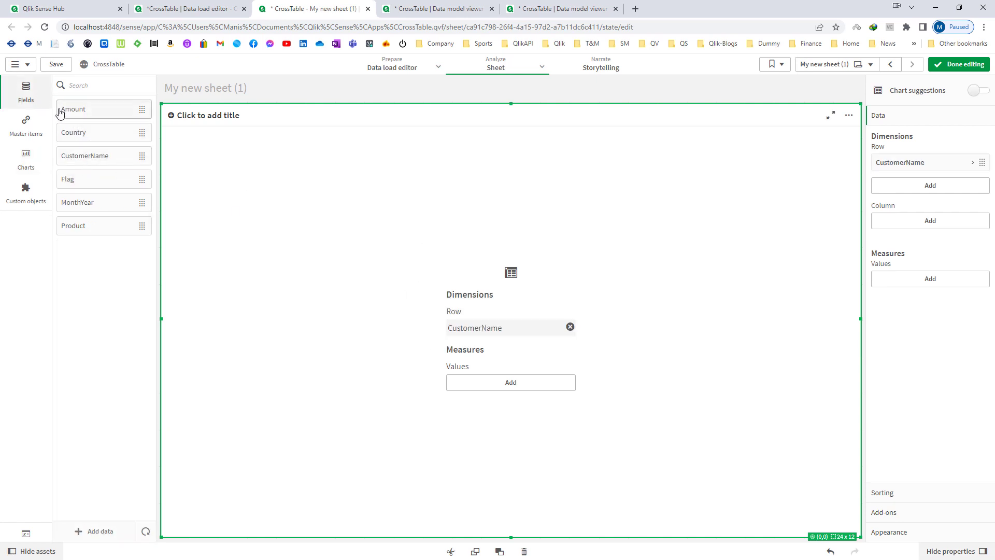
pyautogui.click(75, 134)
pyautogui.click(451, 281)
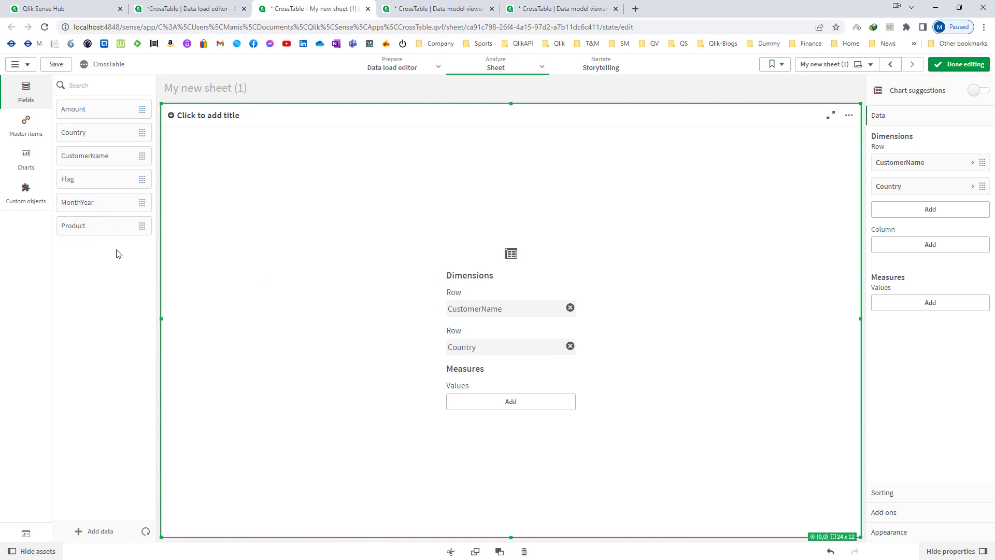
pyautogui.click(108, 233)
pyautogui.click(104, 202)
pyautogui.click(104, 202)
pyautogui.click(458, 289)
pyautogui.click(96, 181)
pyautogui.click(444, 289)
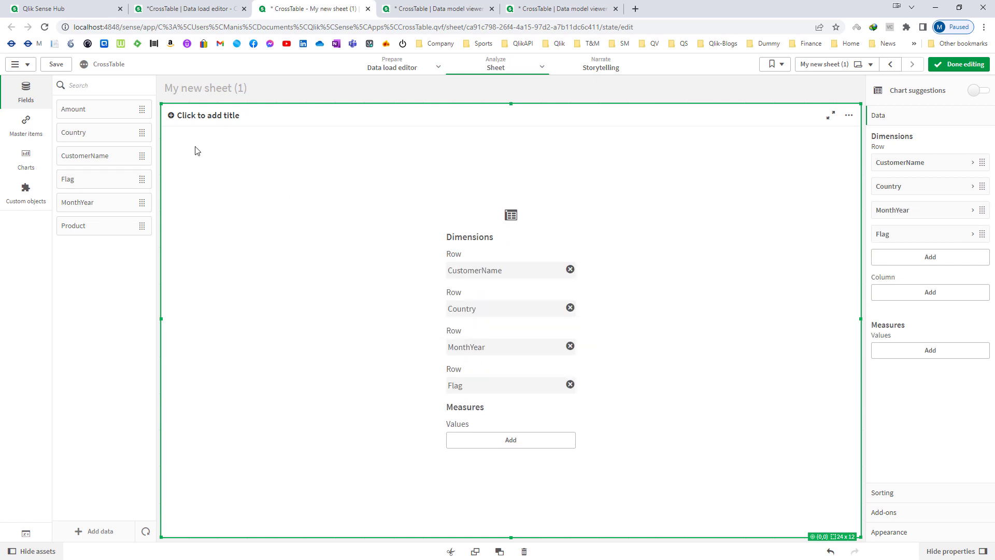
# Add Amount as the pivot's measure, aggregated as Sum(Amount).
pyautogui.click(67, 113)
pyautogui.click(482, 327)
pyautogui.click(472, 314)
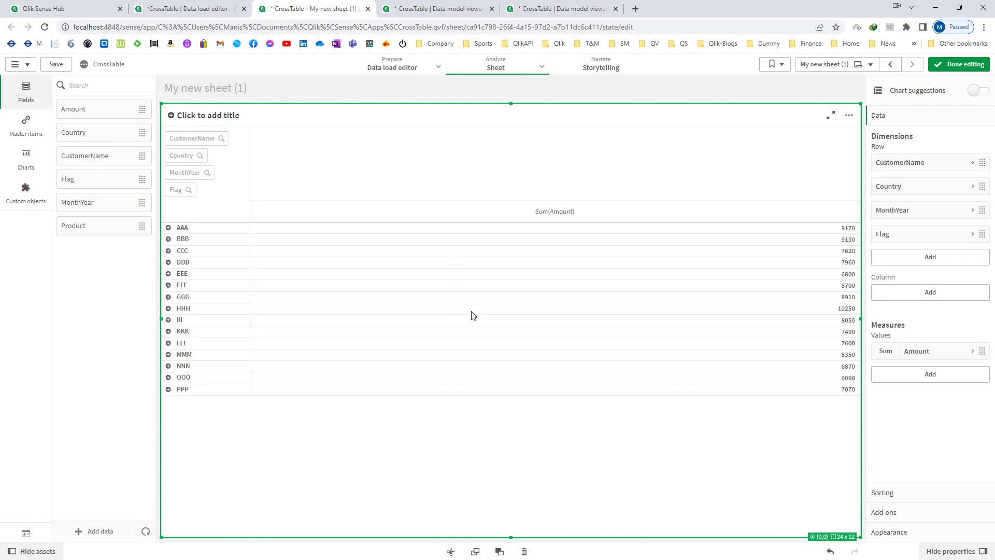
# Set the pivot's presentation to Fully expanded with Indent rows turned off.
pyautogui.click(899, 531)
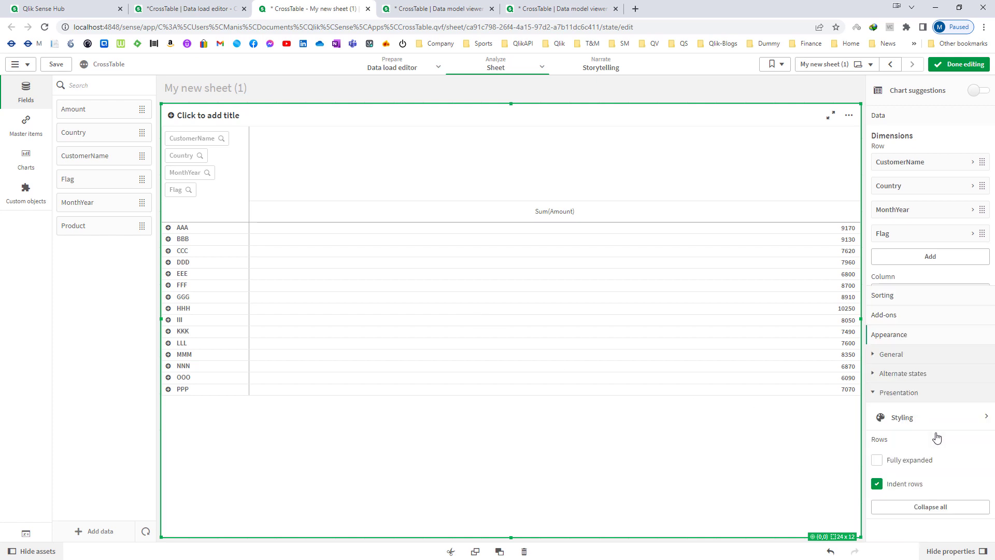
pyautogui.click(887, 307)
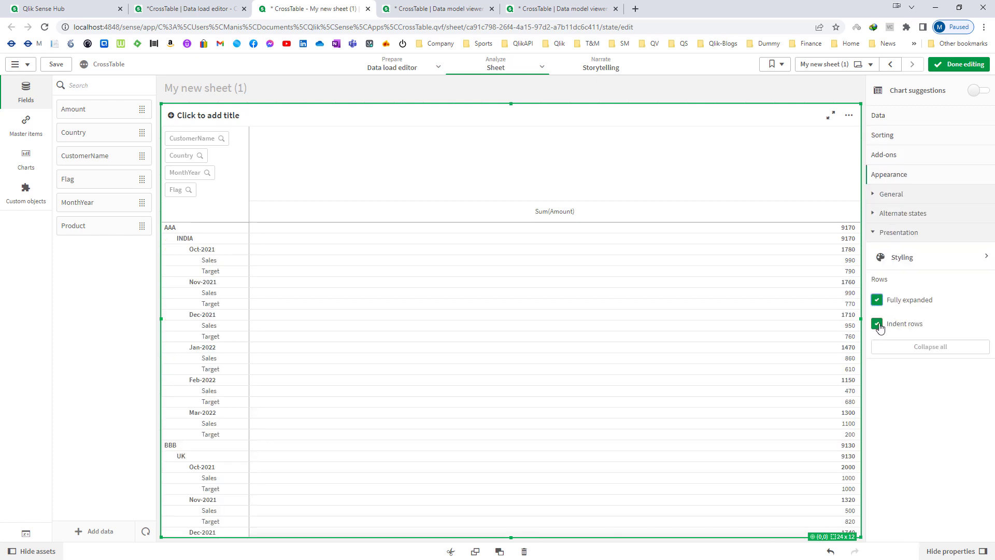
pyautogui.click(877, 324)
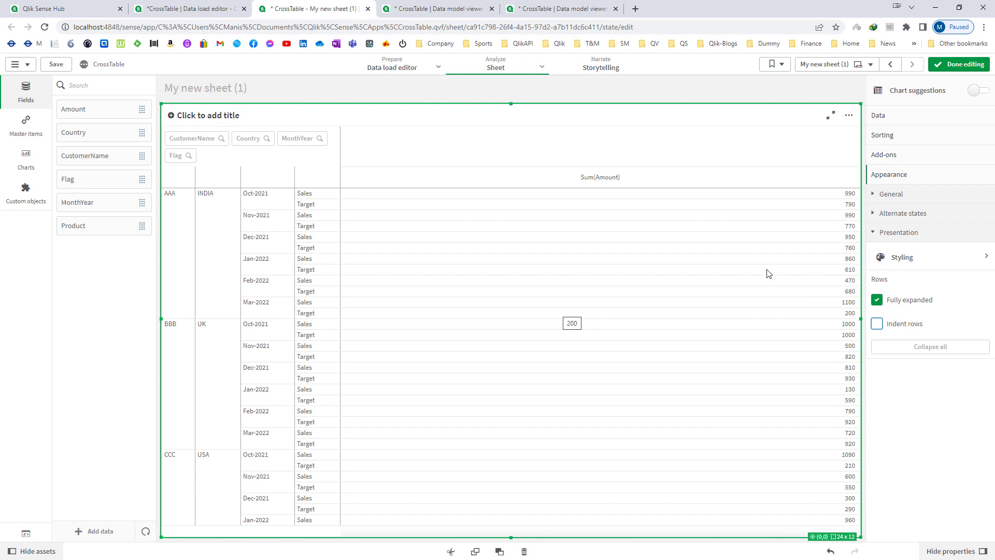
# Move Flag and then MonthYear into the pivot's column dimensions.
pyautogui.click(887, 119)
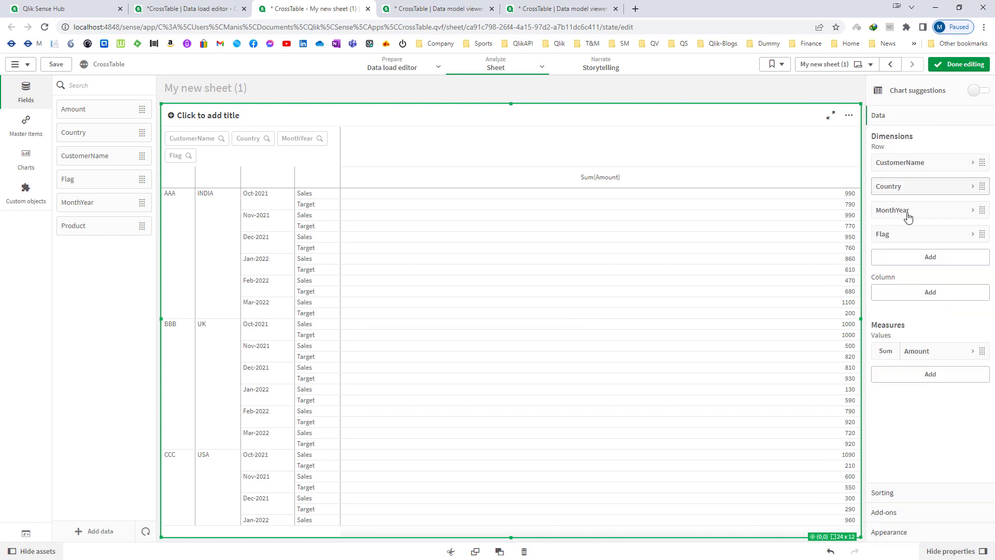
pyautogui.moveTo(904, 236); pyautogui.dragTo(920, 303)
pyautogui.moveTo(897, 213); pyautogui.dragTo(904, 284)
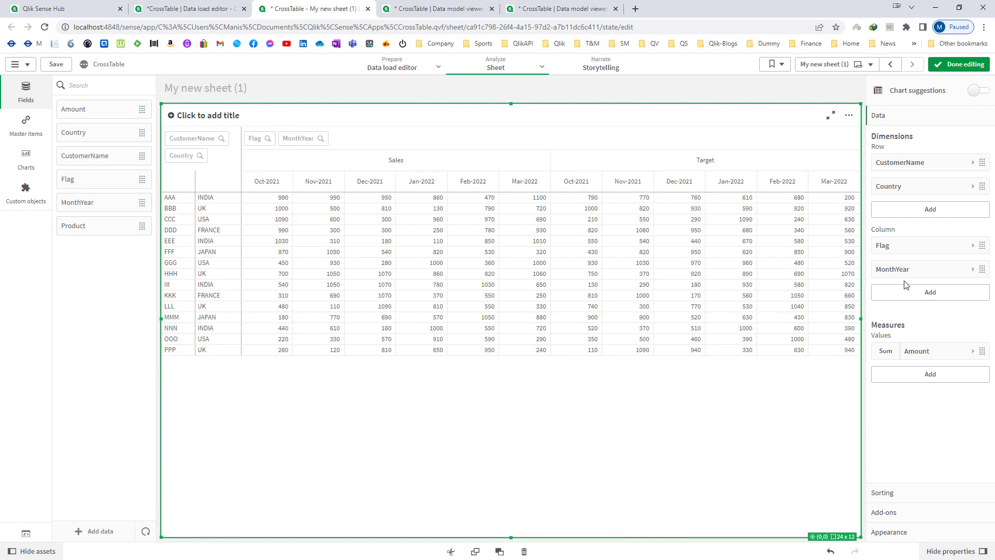
pyautogui.click(955, 65)
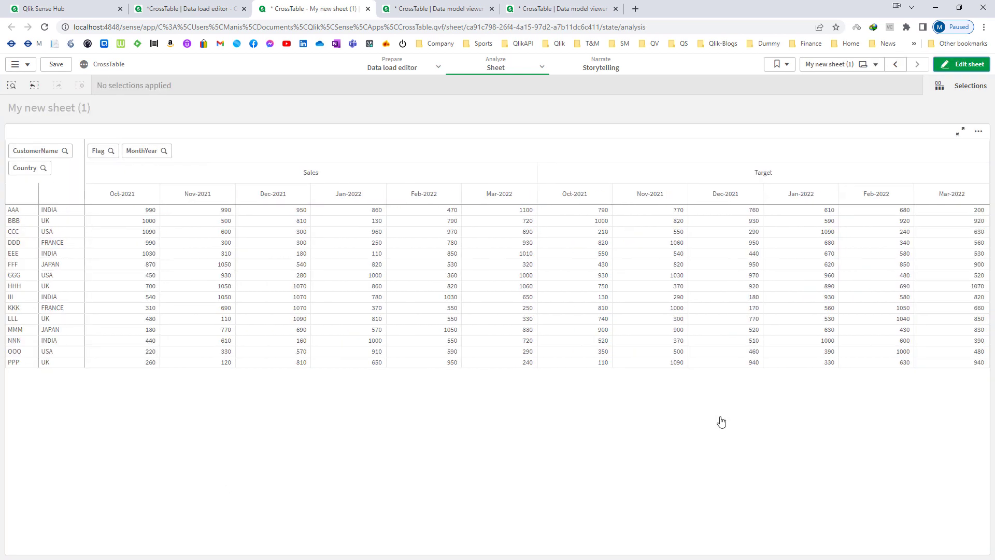
# Widen the pivot's row header area and add Product as a third row dimension.
pyautogui.moveTo(85, 157); pyautogui.dragTo(206, 151)
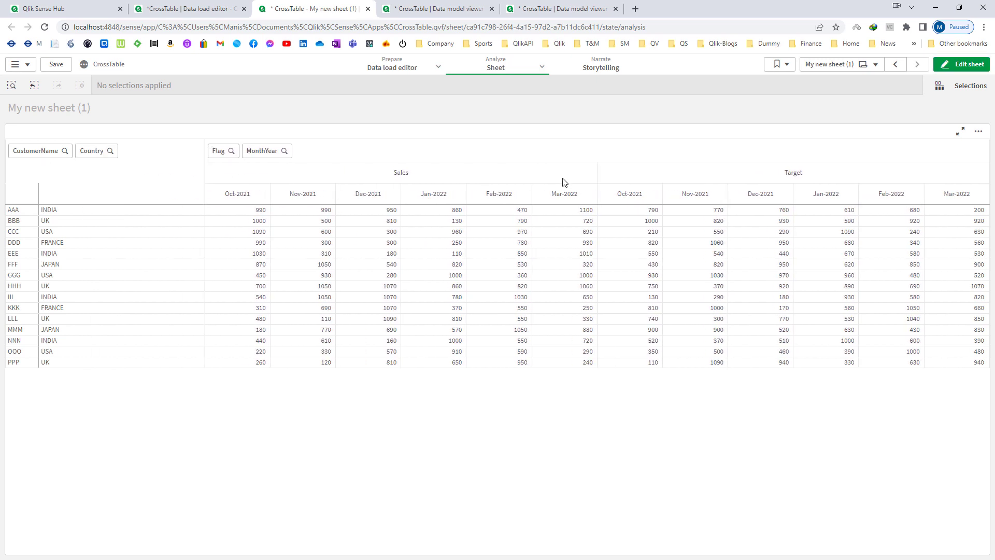
pyautogui.click(956, 65)
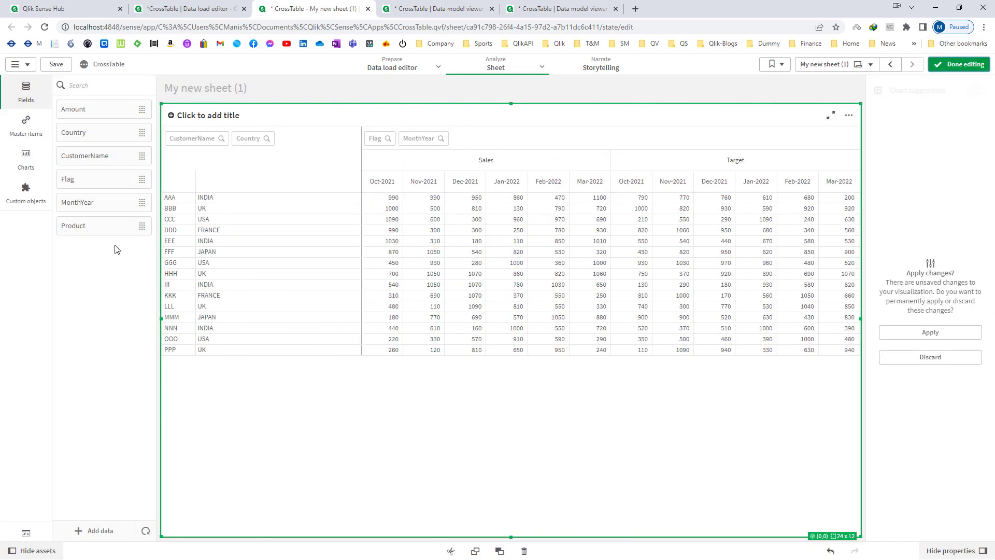
pyautogui.moveTo(98, 223); pyautogui.dragTo(498, 298)
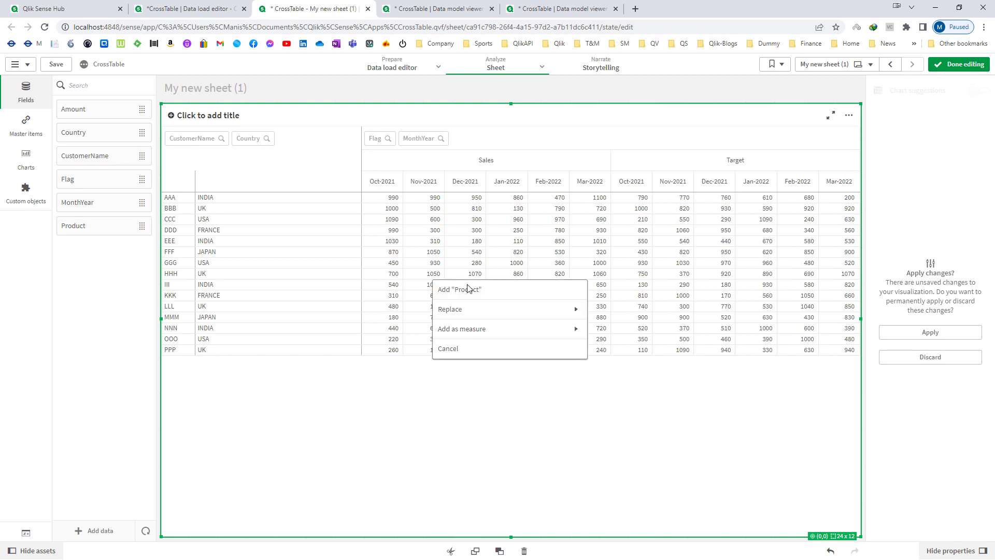
pyautogui.click(502, 291)
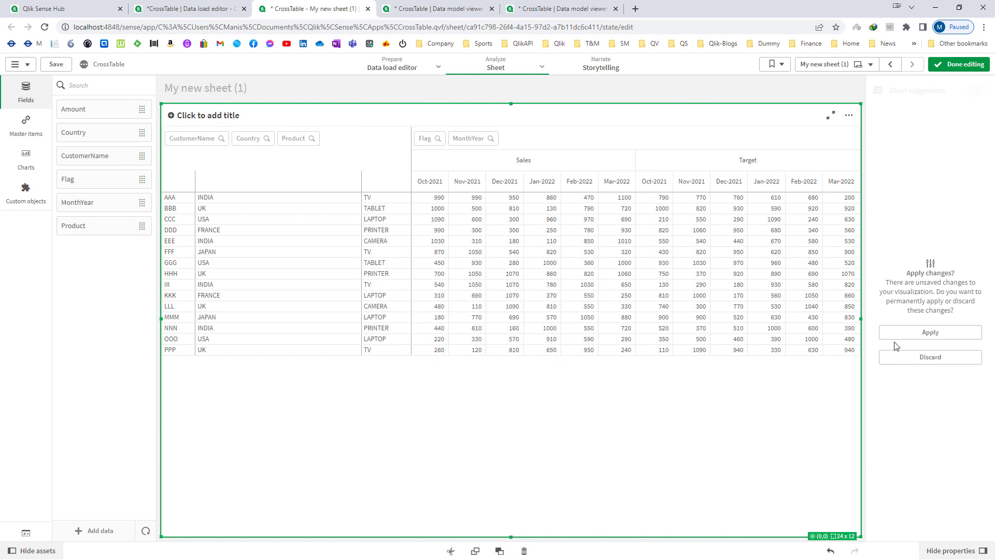
pyautogui.click(895, 335)
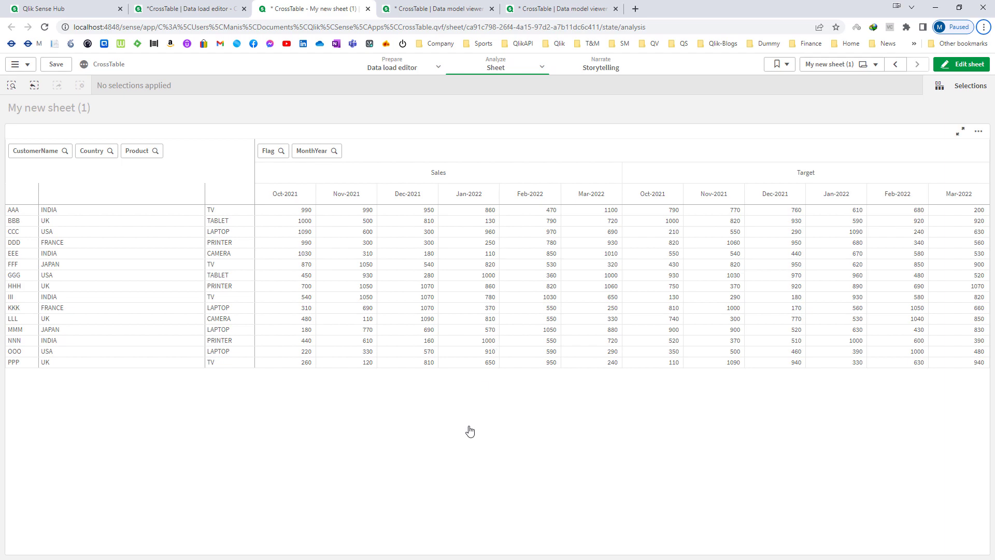
# Compare the pivot against the Excel CT05 table range A1:O17.
pyautogui.hotkey('alt', 'Tab')
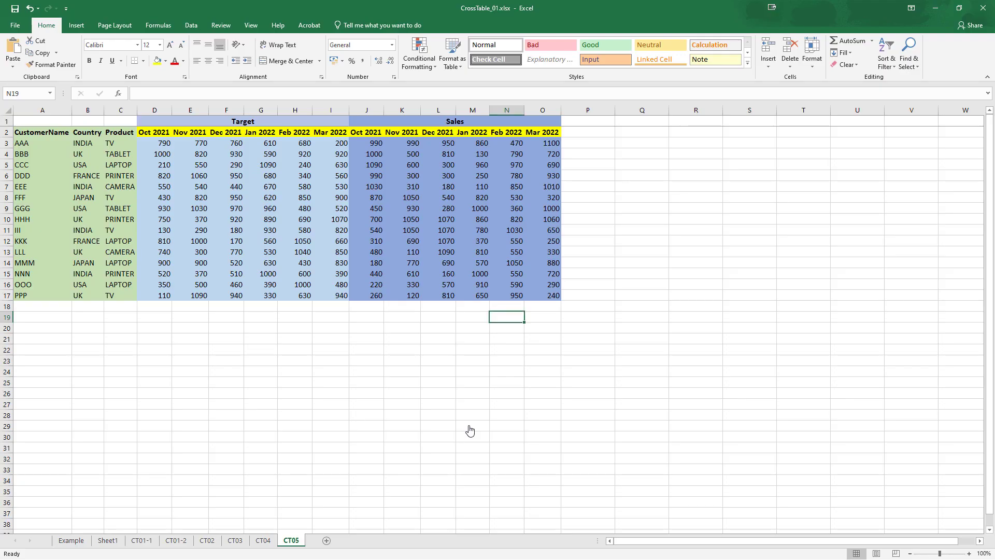
pyautogui.click(61, 120)
pyautogui.hotkey('ctrl', 'a')
pyautogui.moveTo(50, 123); pyautogui.dragTo(528, 298)
pyautogui.hotkey('alt', 'Tab')
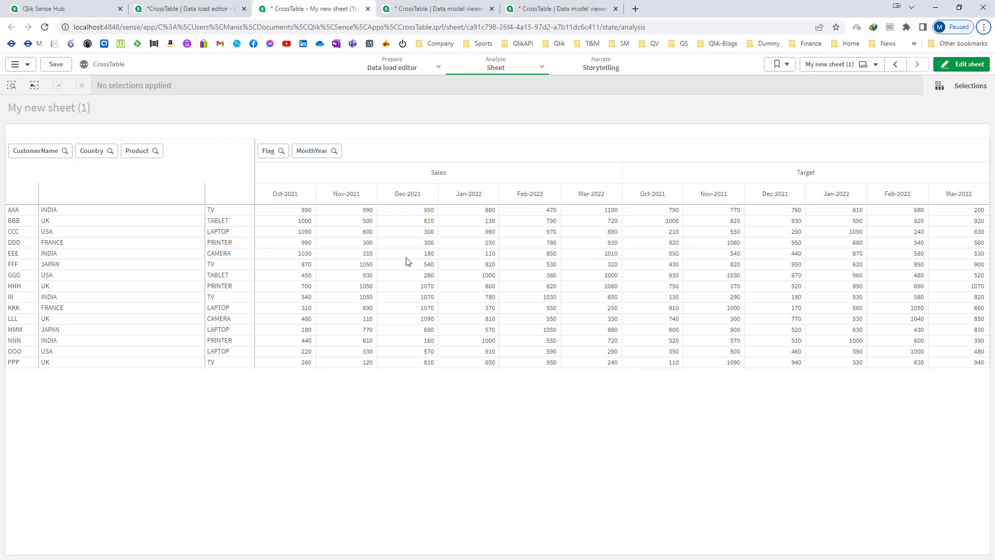